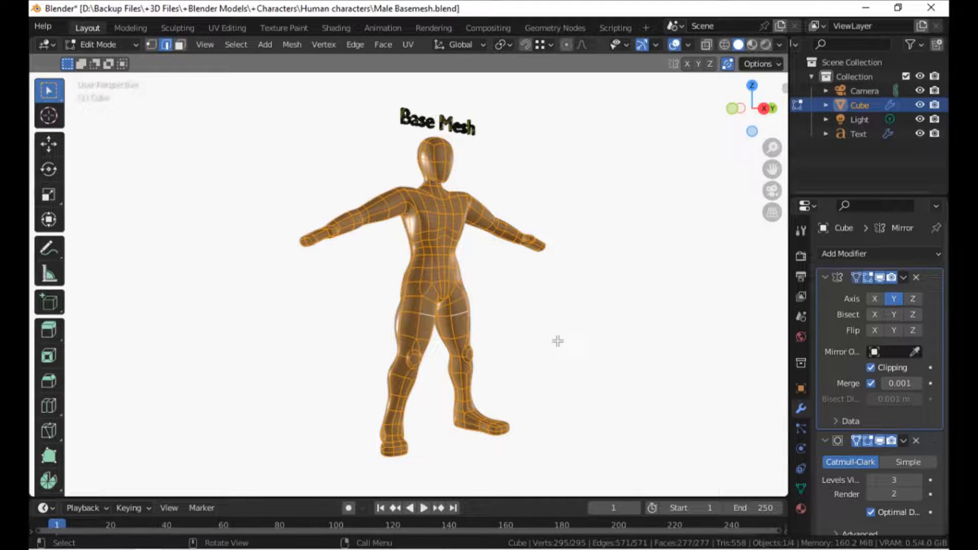
Leave mesh editing and hide the finished character mesh together with its Base Mesh text.
scroll(558, 344, "up", 2)
scroll(558, 344, "down", 1)
middle_click_drag(558, 344, 295, 345)
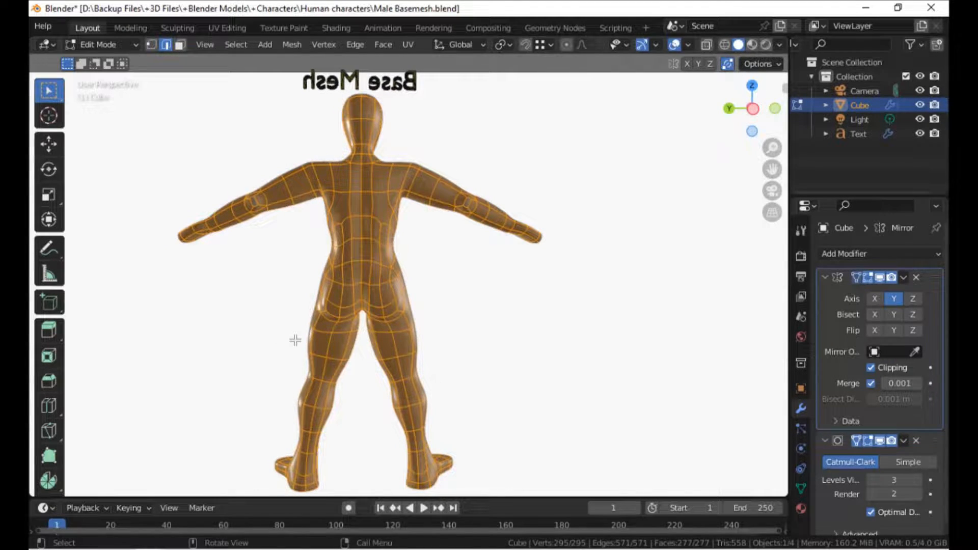
middle_click_drag(294, 352, 485, 362, "shift")
key("Tab")
left_click_drag(290, 311, 419, 126)
key("Delete")
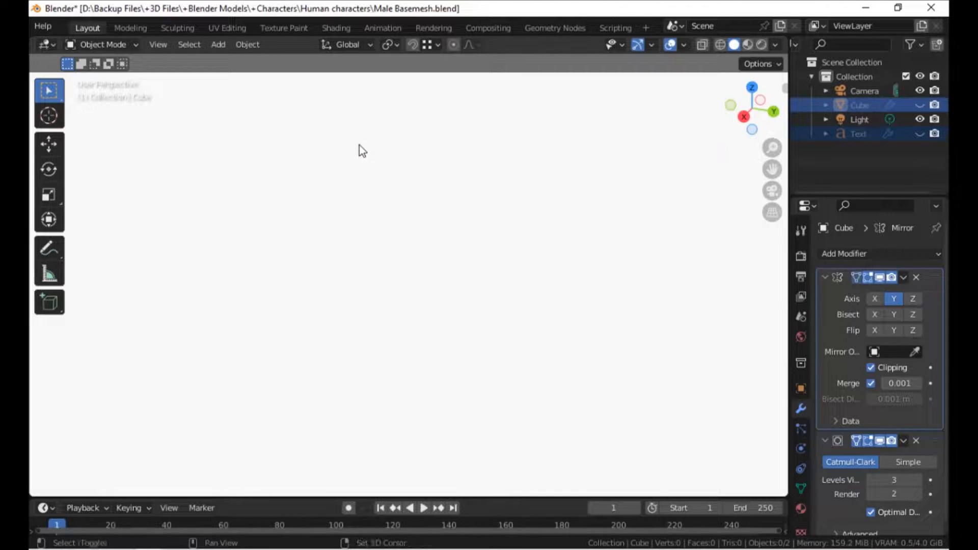
Add a new cube mesh to the emptied scene.
key("shift+a")
mouse_move(359, 145)
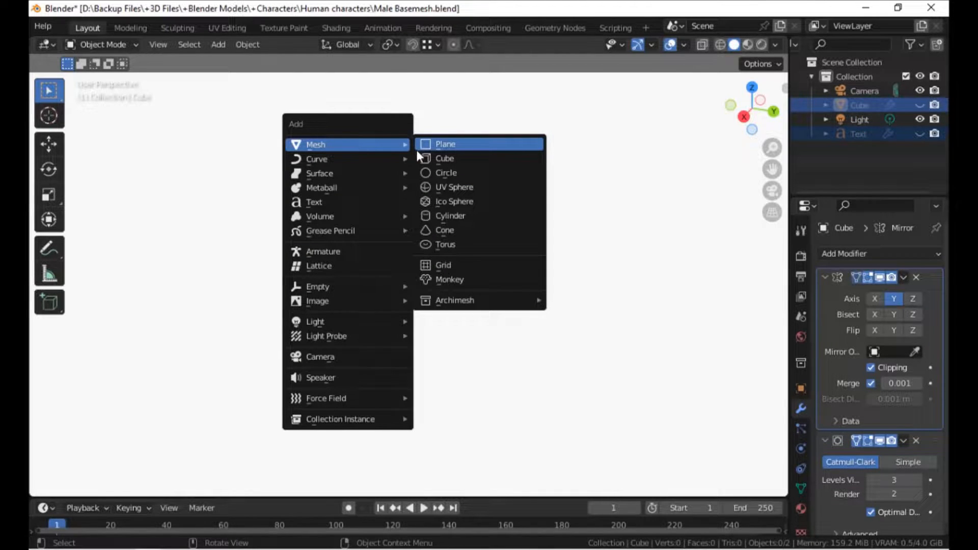
left_click(427, 159)
middle_click_drag(502, 272, 468, 370)
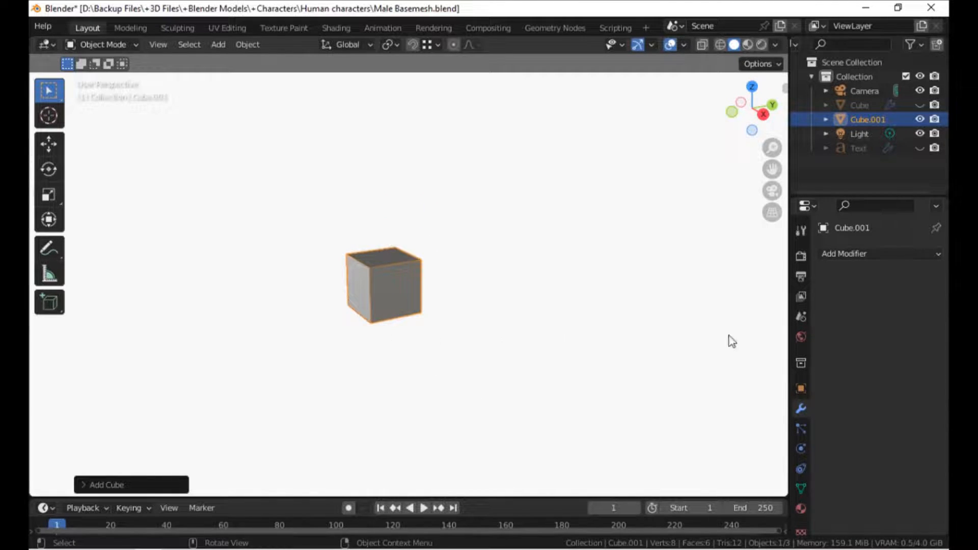
Add a Subdivision Surface modifier to the cube and set its viewport level to 2.
left_click(813, 254)
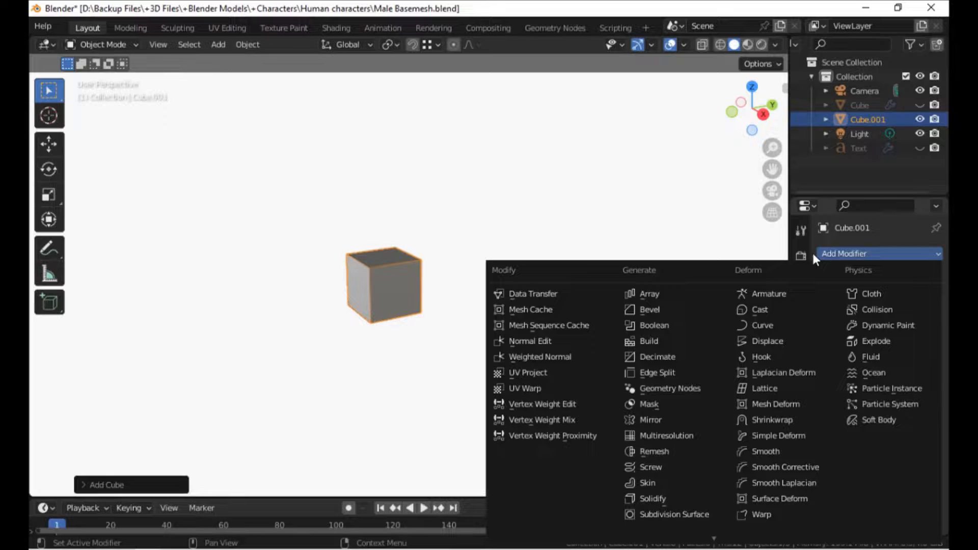
left_click(625, 515)
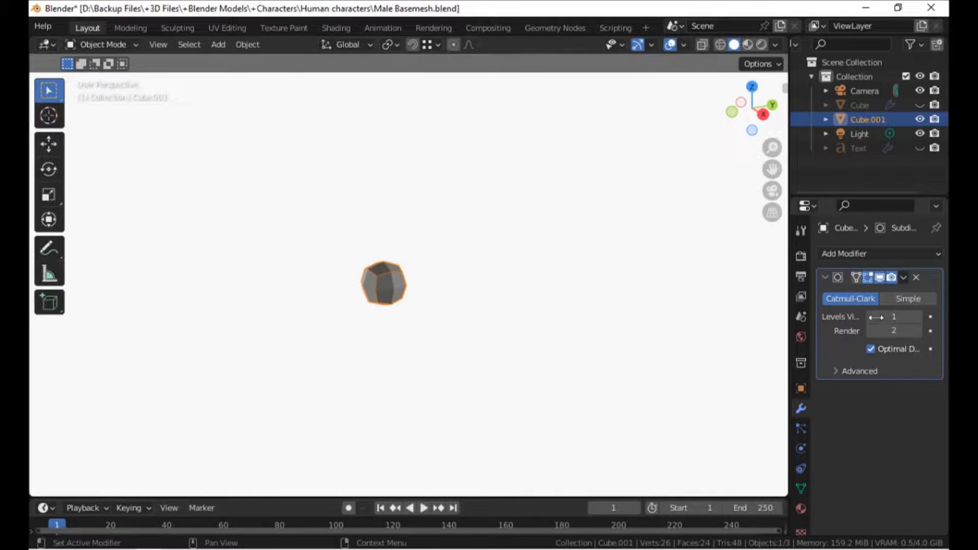
left_click_drag(873, 320, 887, 317)
scroll(509, 292, "up", 5)
middle_click_drag(467, 308, 397, 325)
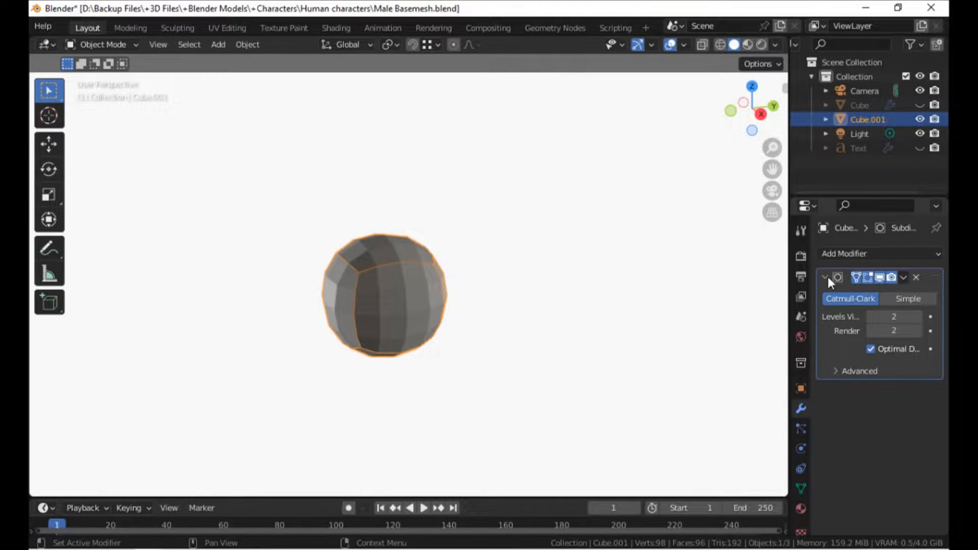
In Edit Mode with face selection, move the cube's bottom face down along the Z axis to lengthen the torso.
key("Tab")
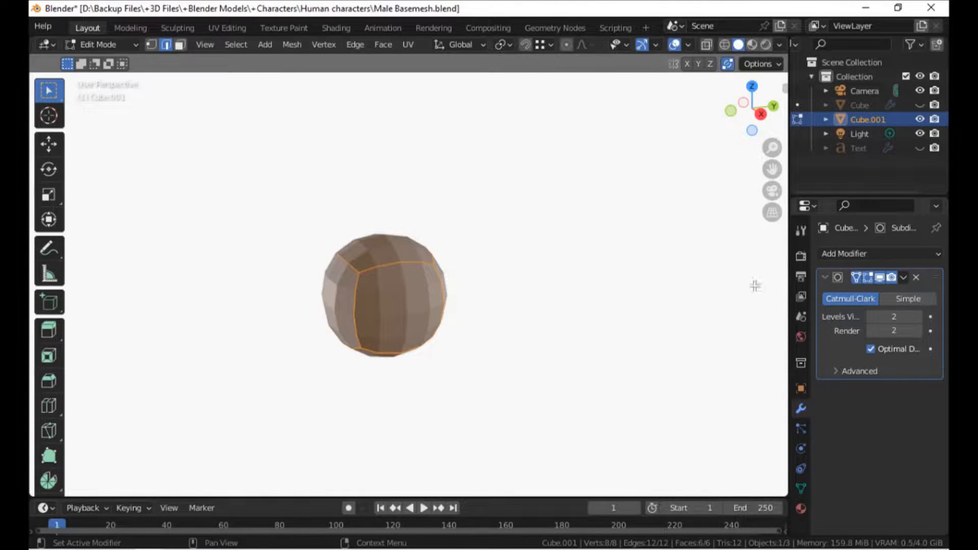
middle_click_drag(404, 323, 431, 317, "shift")
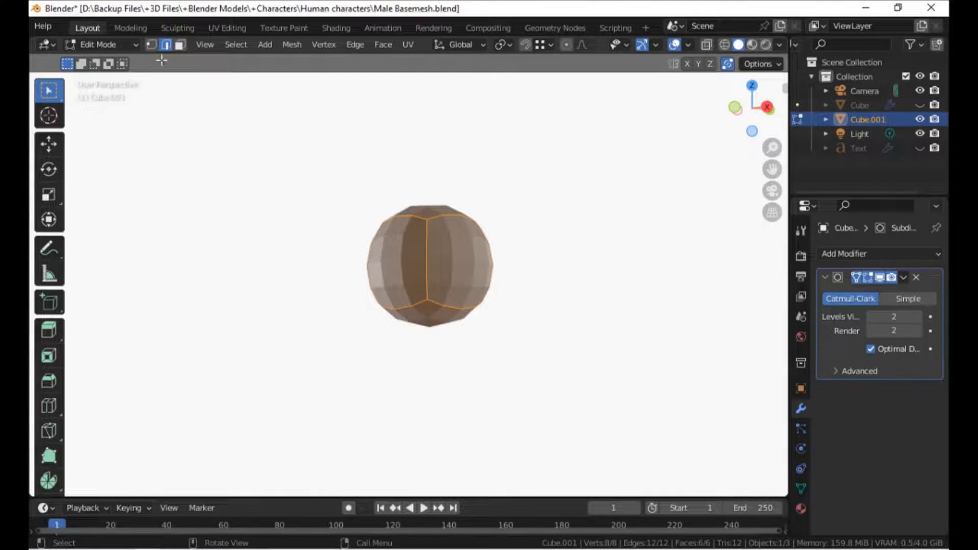
key("3")
left_click(390, 316)
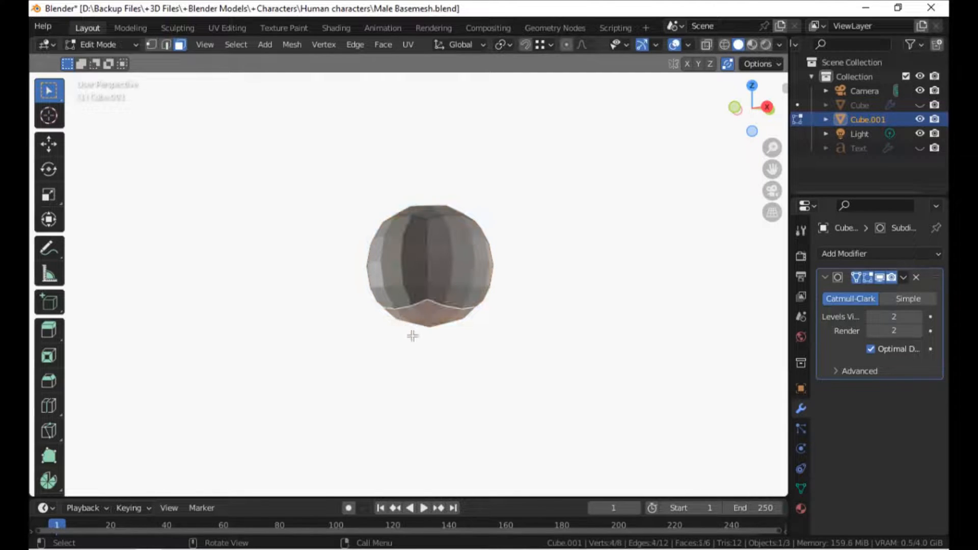
key("g")
key("z")
left_click(413, 397)
Extrude the top face upward along the Z axis and scale the new face down.
middle_click_drag(413, 396, 376, 327)
left_click(376, 245)
middle_click_drag(375, 245, 419, 285)
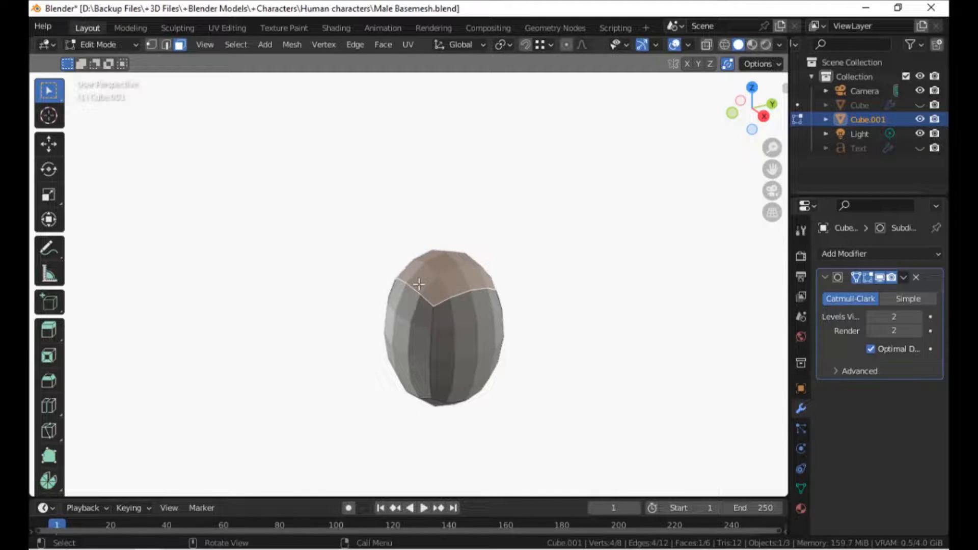
key("e")
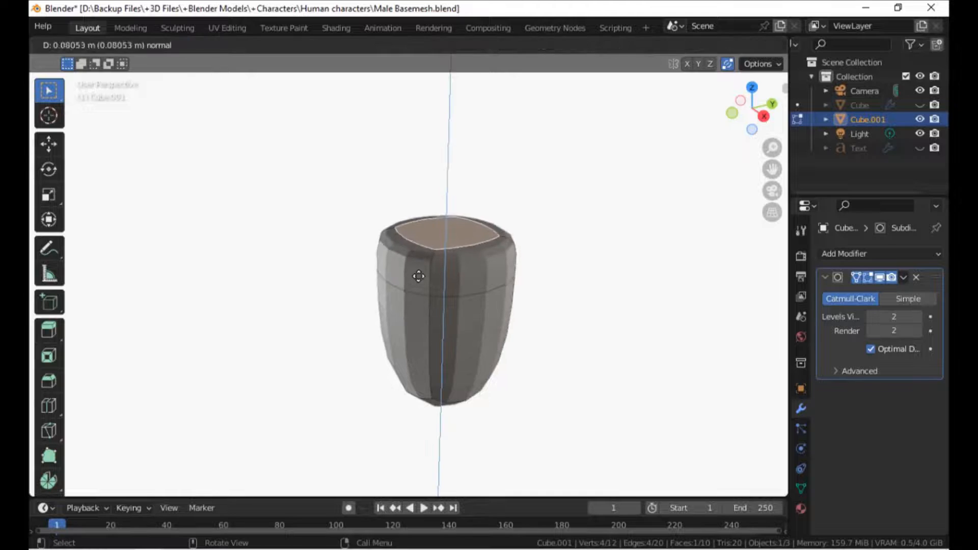
key("z")
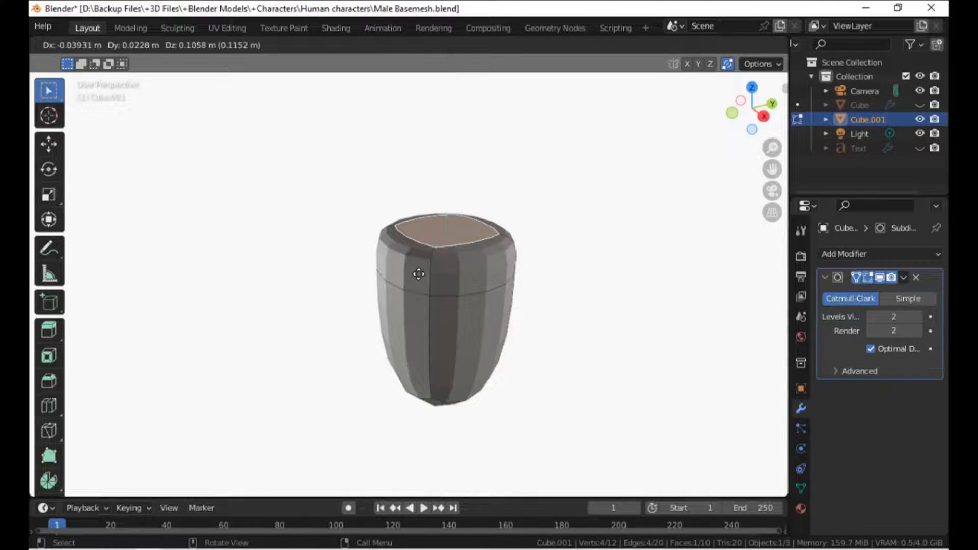
key("z")
left_click(424, 269)
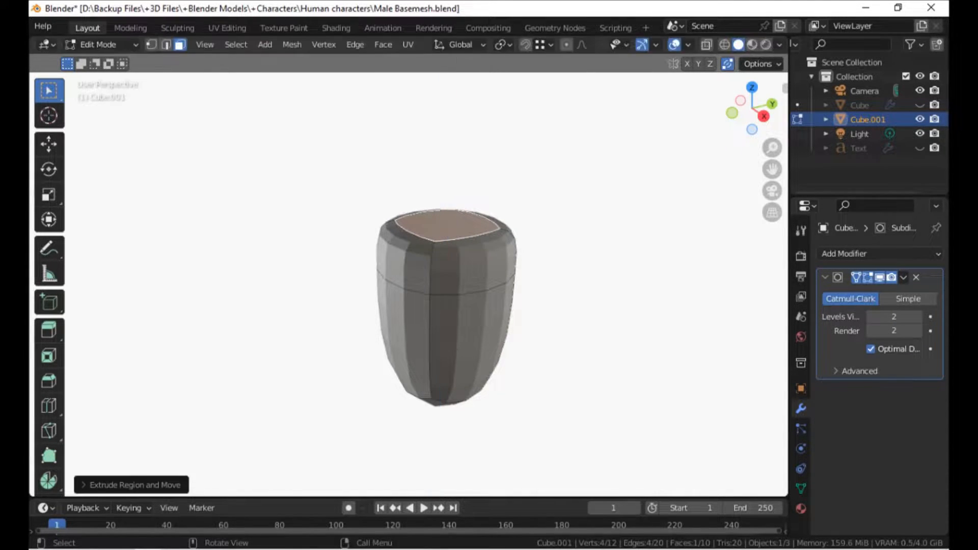
key("s")
left_click(398, 278)
Extrude the upper segment's side face outward along the Y axis to form the start of an arm.
left_click(379, 259)
middle_click_drag(379, 259, 350, 257)
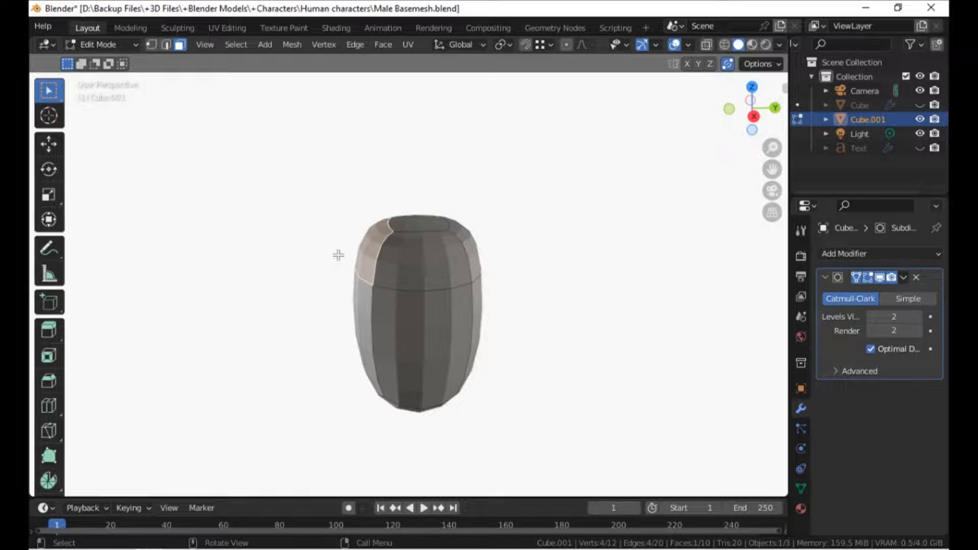
key("e")
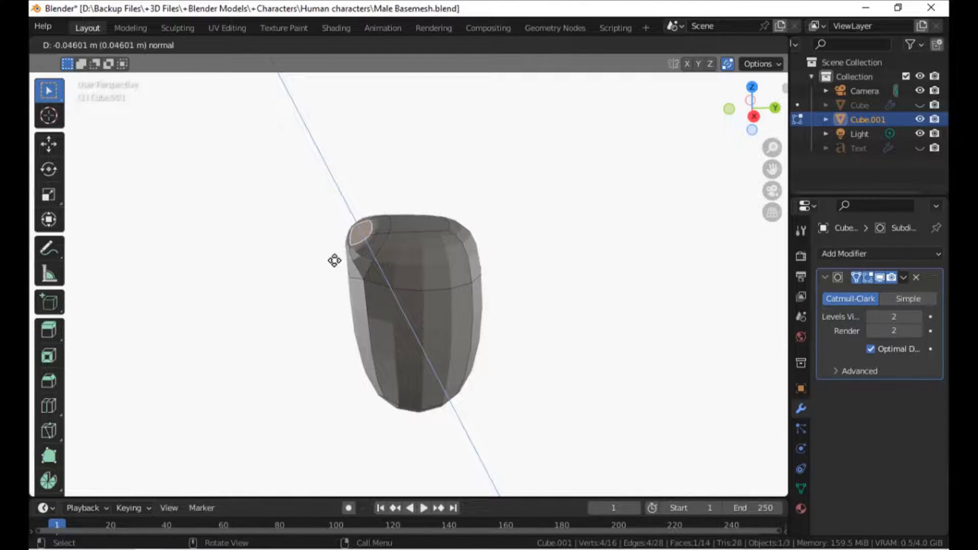
key("x")
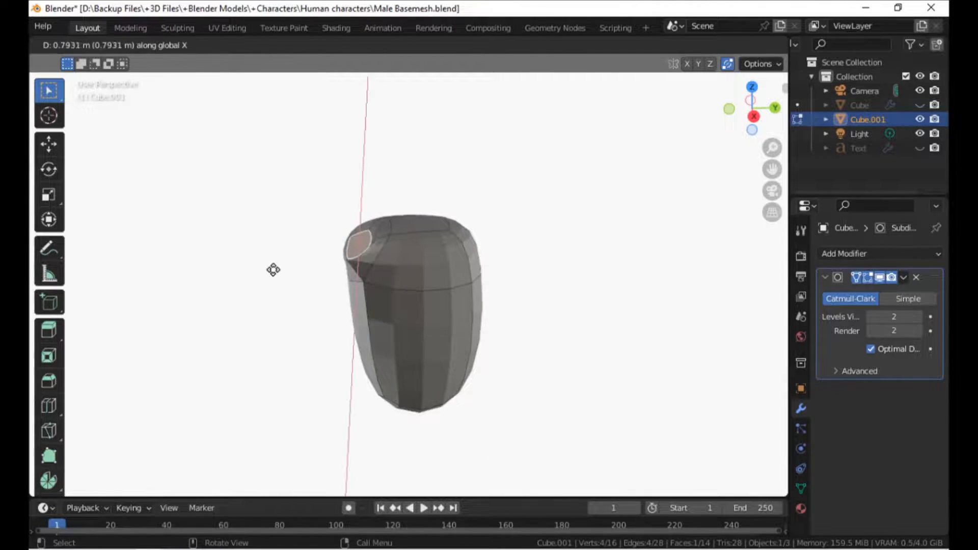
left_click(177, 274)
Turn off the subdivision's viewport display and scale the arm's end face along X to about 0.64.
left_click(880, 278)
middle_click_drag(408, 275, 431, 329)
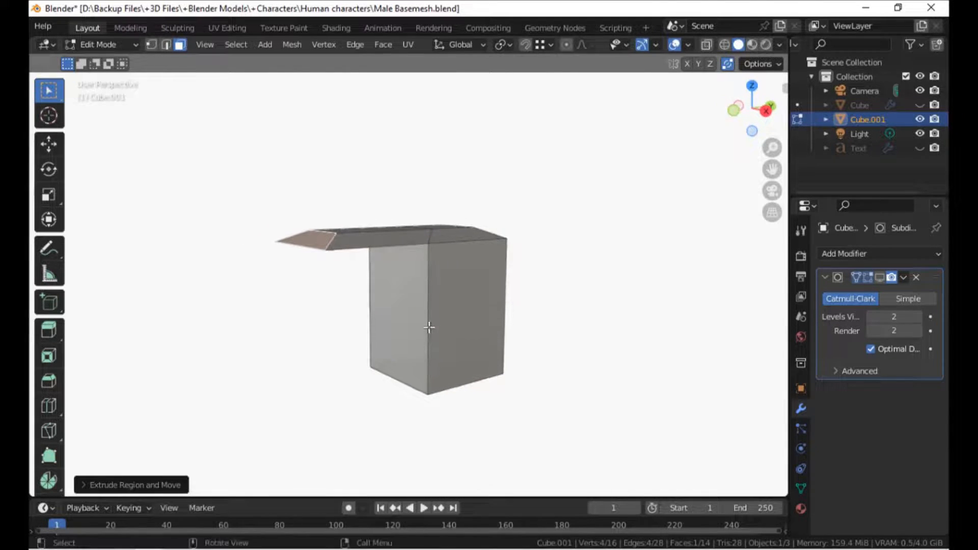
middle_click_drag(277, 237, 390, 333)
key("s")
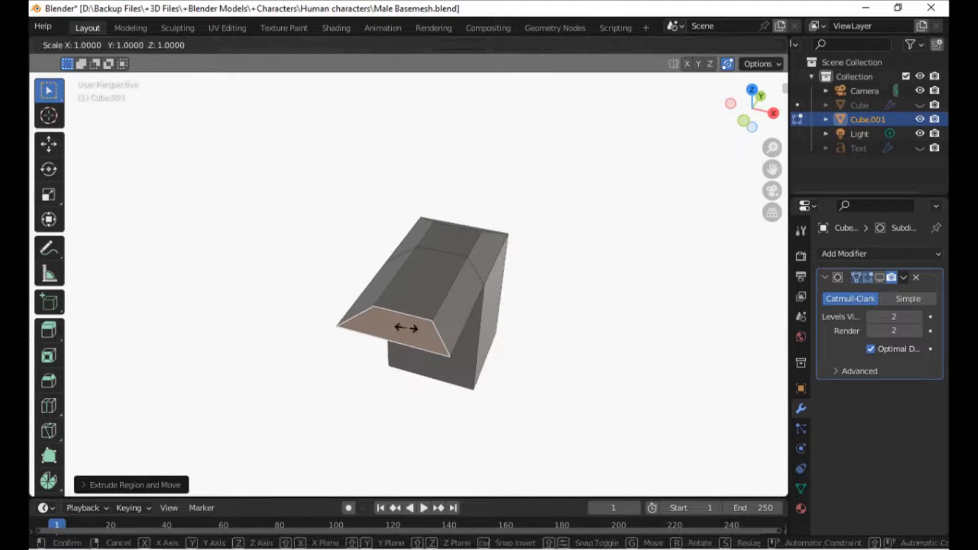
key("x")
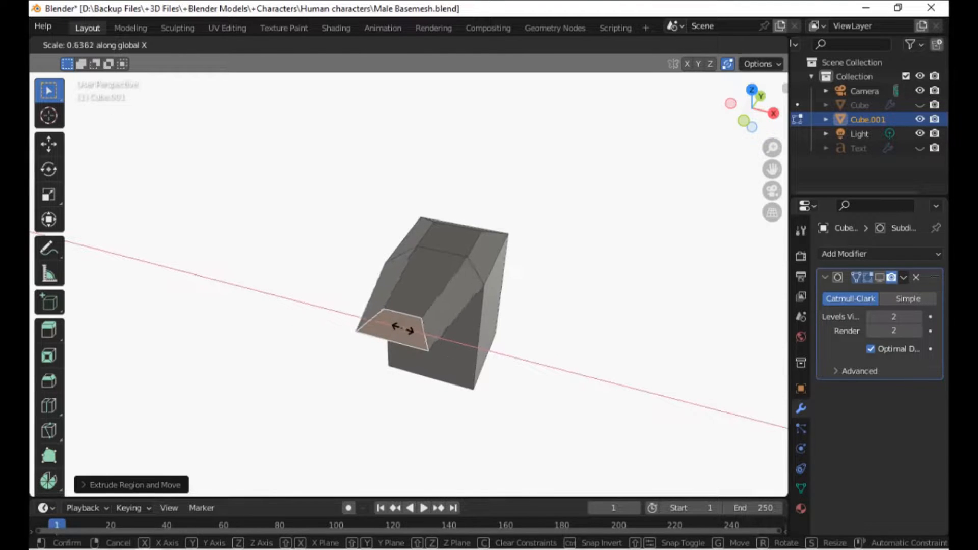
left_click(402, 329)
Add a vertical loop cut through the middle of the torso, dividing it into two halves.
middle_click_drag(408, 336, 398, 373)
key("ctrl+r")
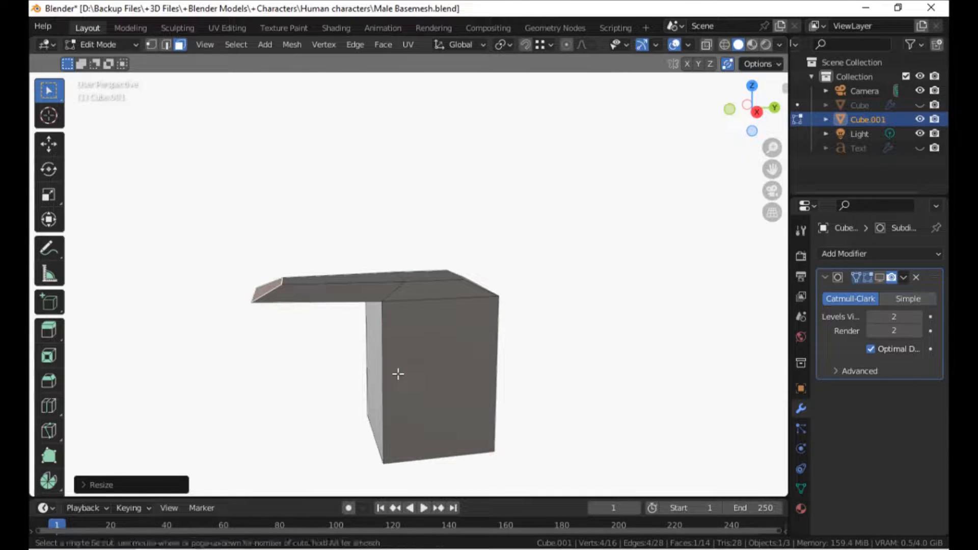
left_click(393, 300)
left_click(390, 306)
Turn on X-ray display and delete the faces of the torso half that has no arm.
middle_click_drag(391, 306, 389, 323)
key("alt+z")
scroll(389, 324, "down", 2)
middle_click_drag(406, 372, 405, 363)
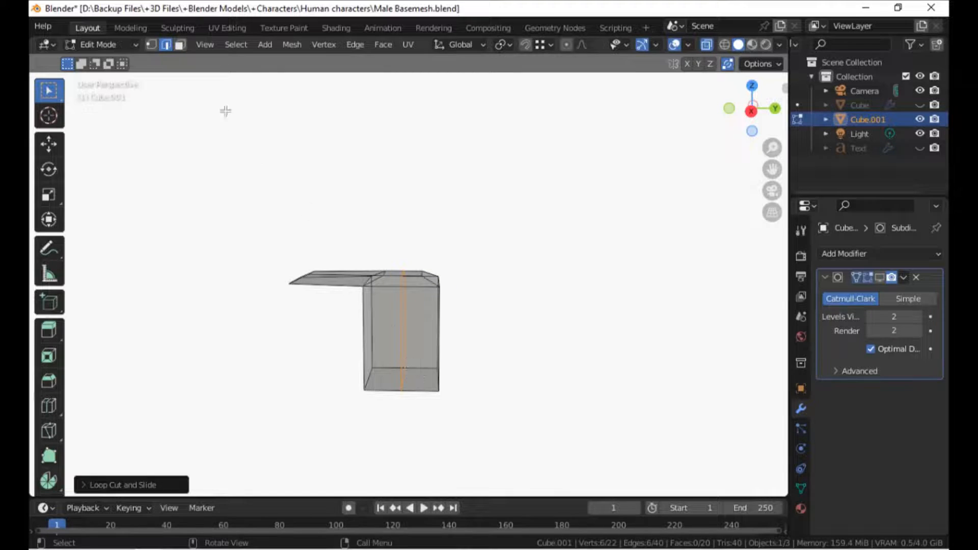
key("3")
left_click_drag(502, 221, 381, 437)
key("x")
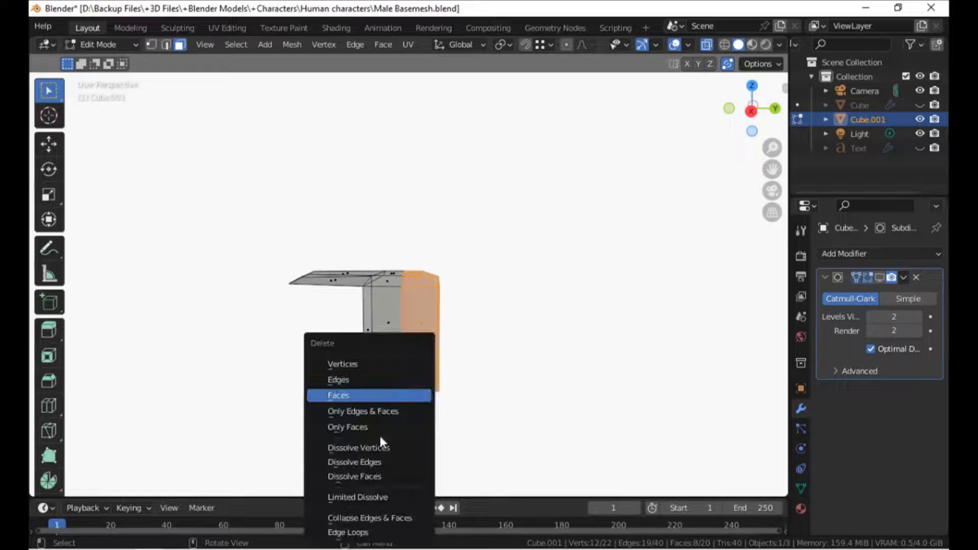
left_click(357, 396)
Show the subdivision in Object Mode again and add a Mirror modifier on the Y axis only, with Clipping enabled.
key("Tab")
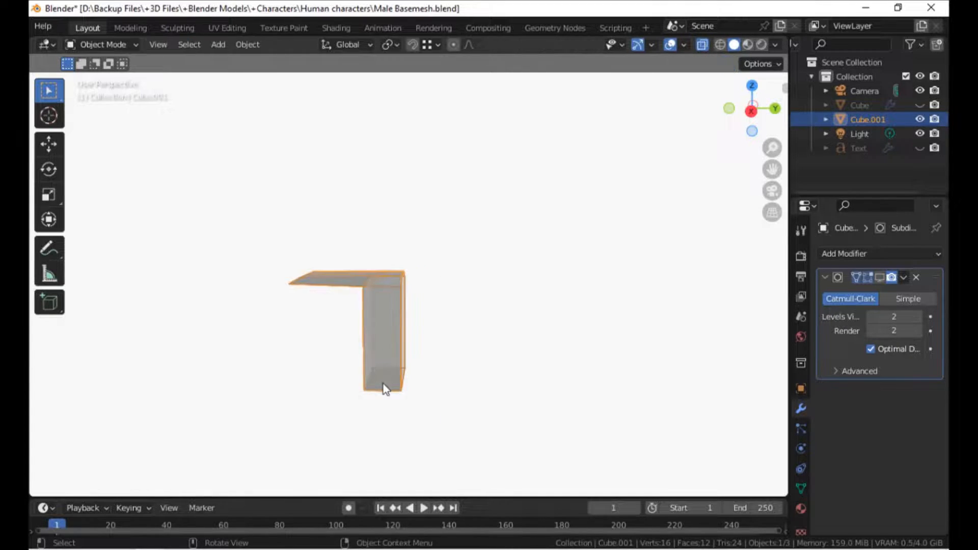
left_click(880, 277)
left_click(841, 254)
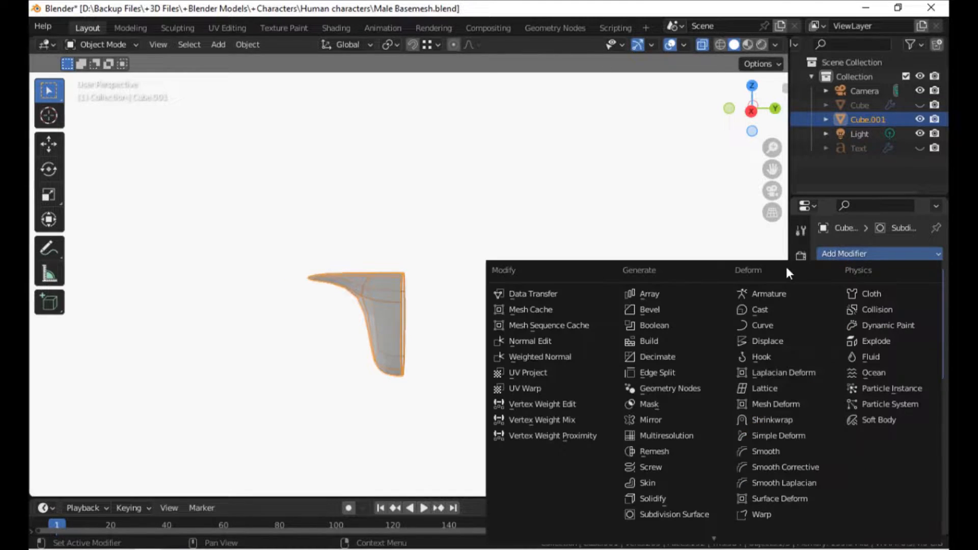
left_click(652, 420)
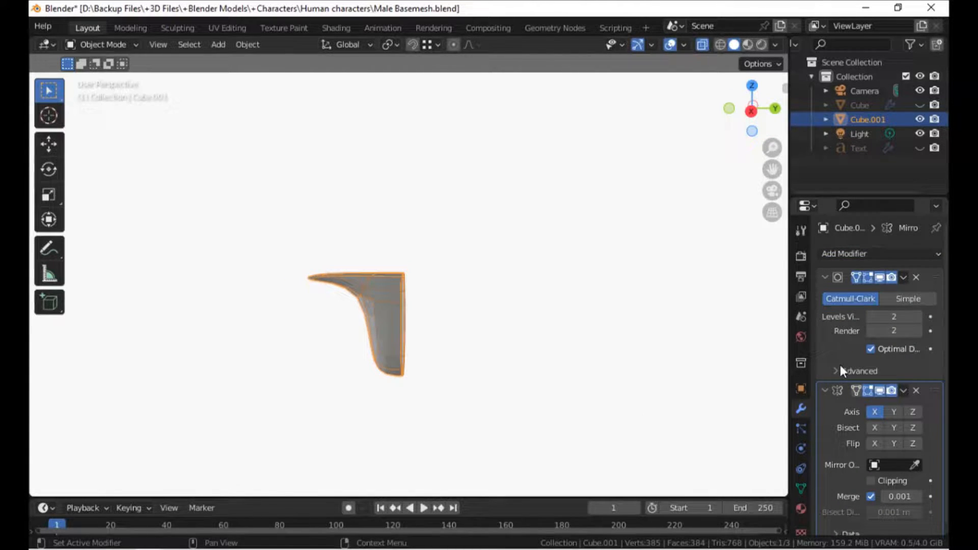
left_click(895, 412)
left_click(875, 411)
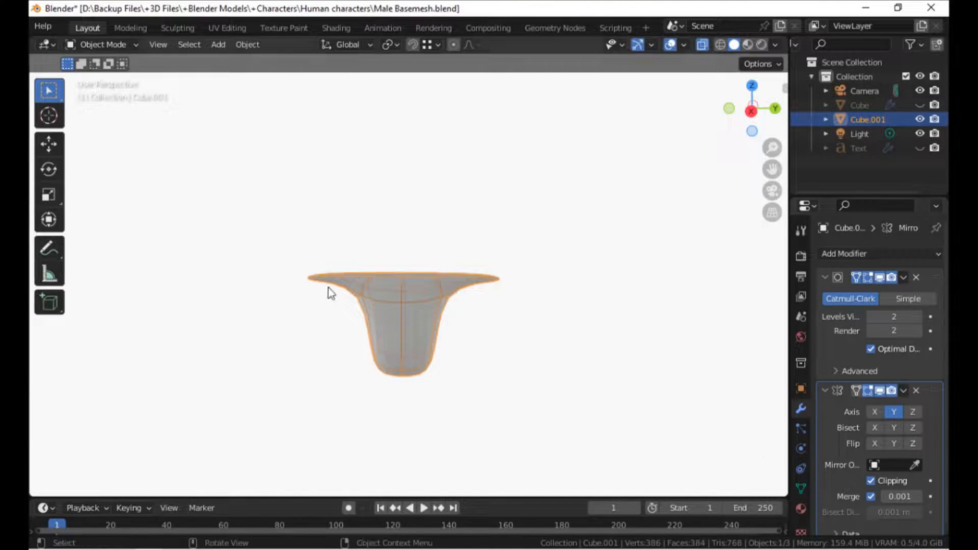
Select the arm's end face in Edit Mode and enlarge it along the Z axis to thicken the arm.
middle_click_drag(328, 334, 387, 356)
key("Tab")
key("alt+z")
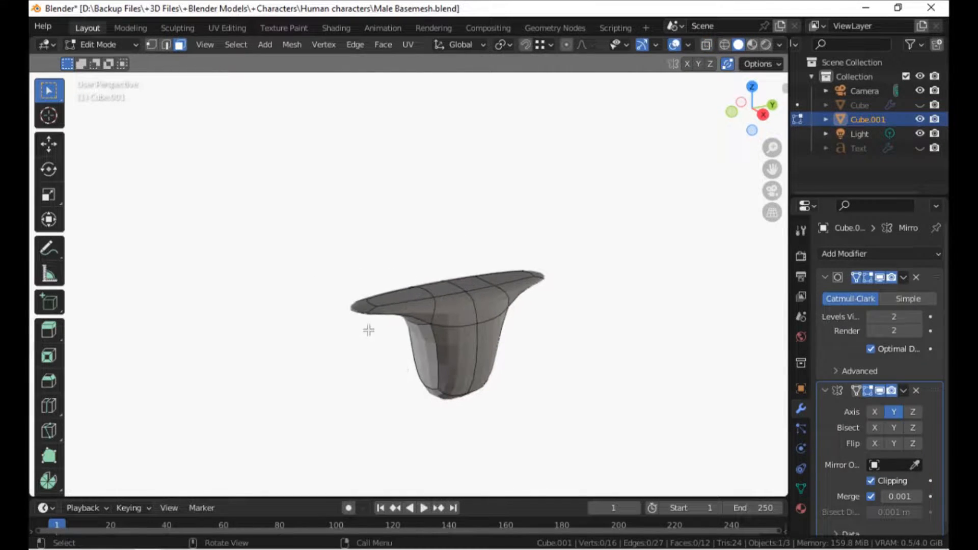
left_click(338, 306)
key("alt+z")
middle_click_drag(339, 305, 309, 287)
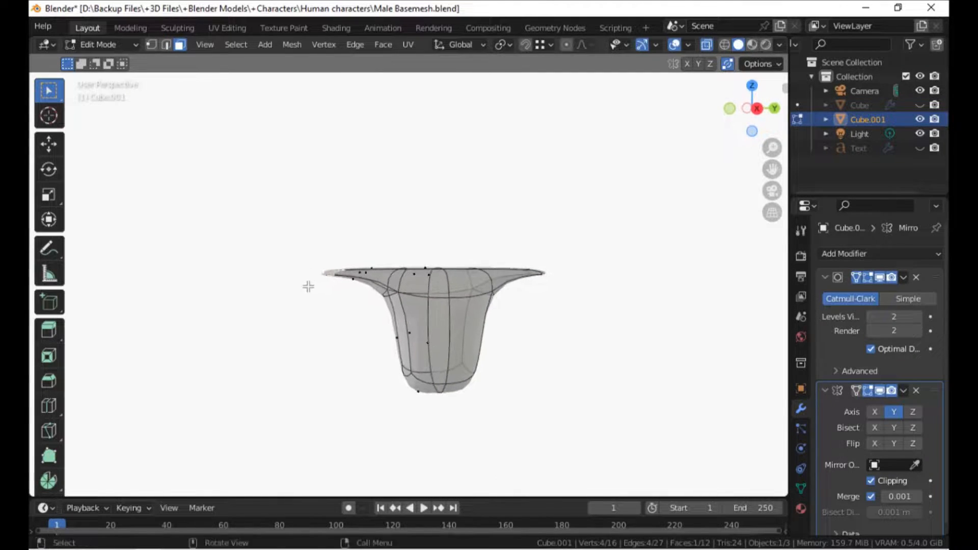
key("s")
key("z")
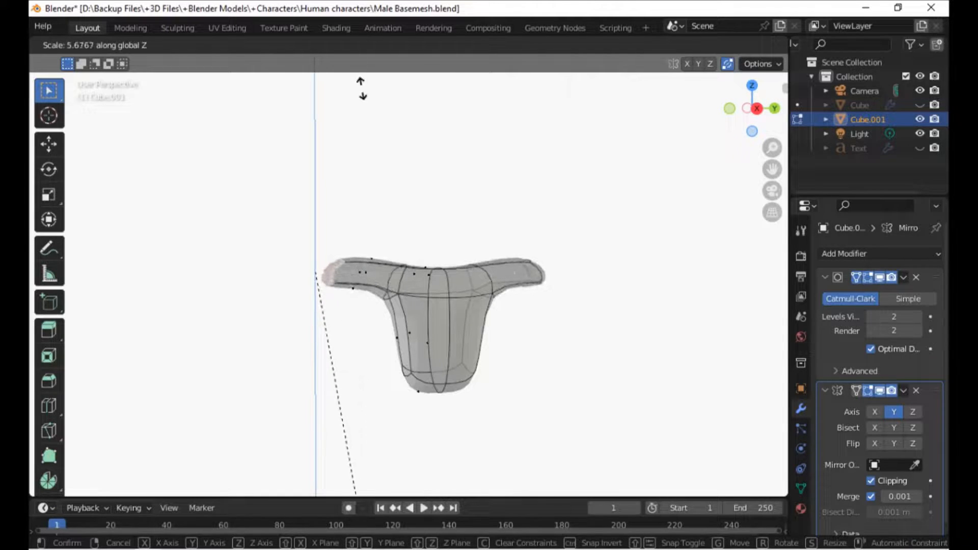
left_click(352, 171)
Add a vertical loop cut down the editable half of the torso, beside the centre line, and return to Object Mode.
middle_click_drag(332, 240, 373, 227, "shift")
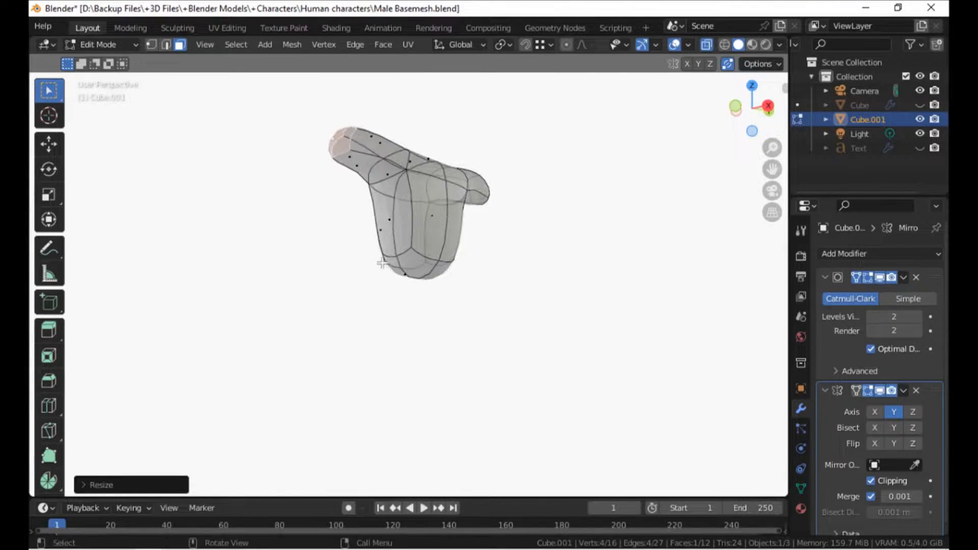
middle_click_drag(383, 263, 336, 264)
key("ctrl+r")
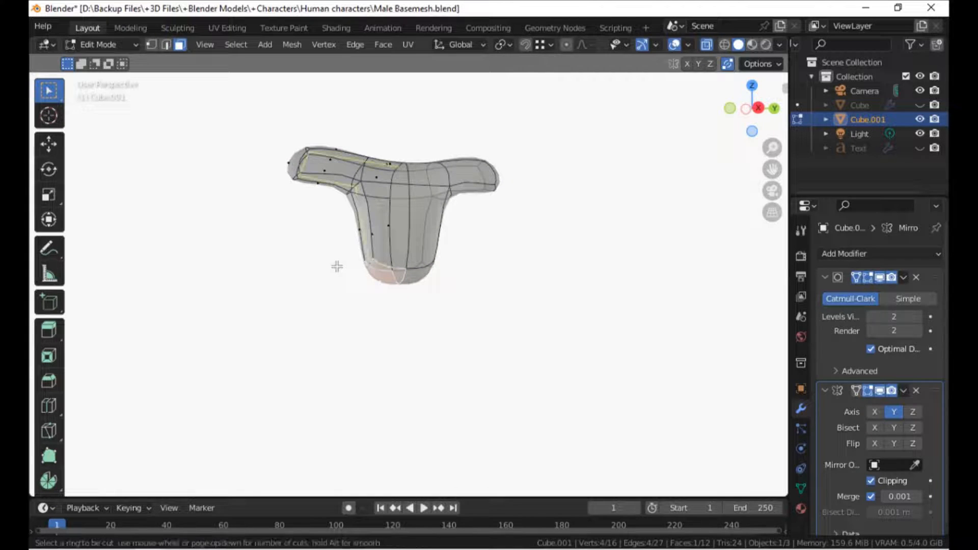
left_click(390, 182)
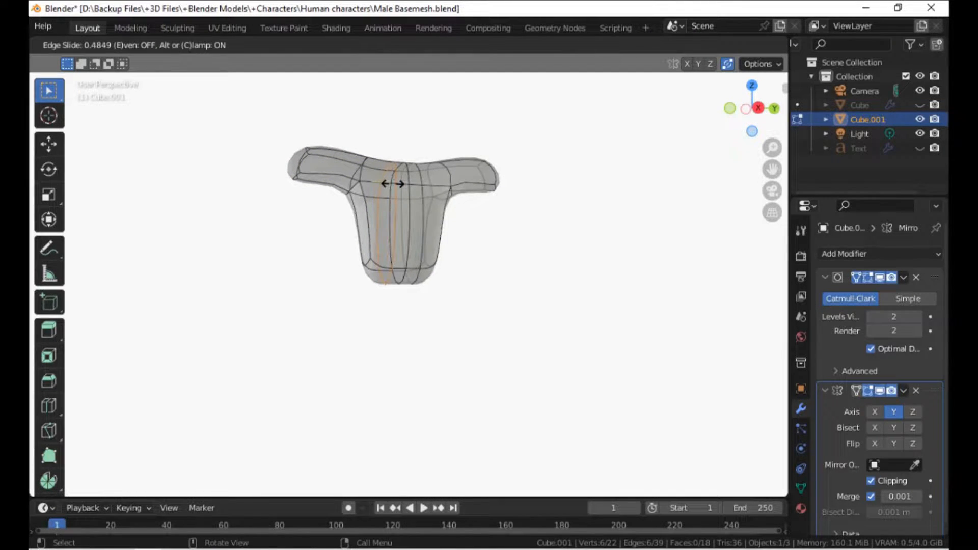
left_click(392, 184)
middle_click_drag(367, 248, 347, 244)
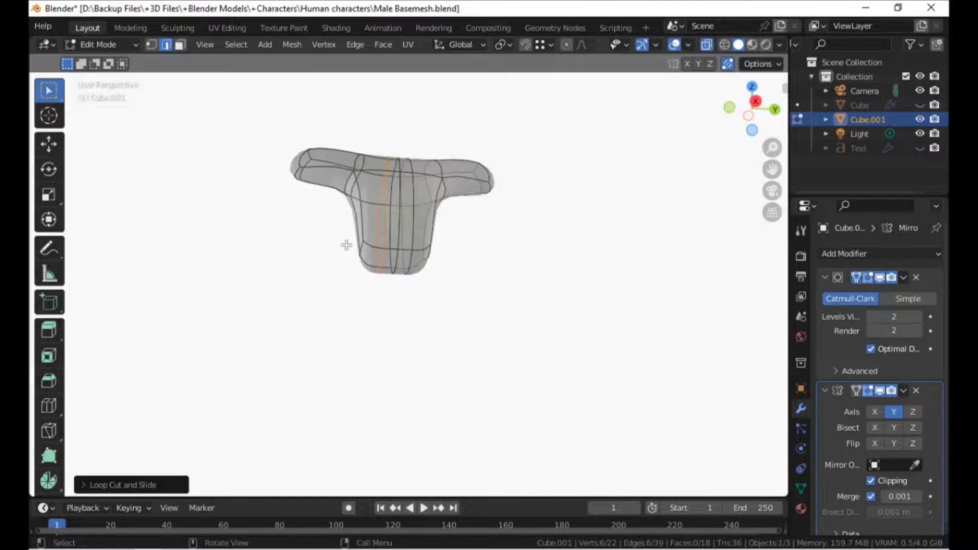
scroll(356, 262, "up", 3)
key("Tab")
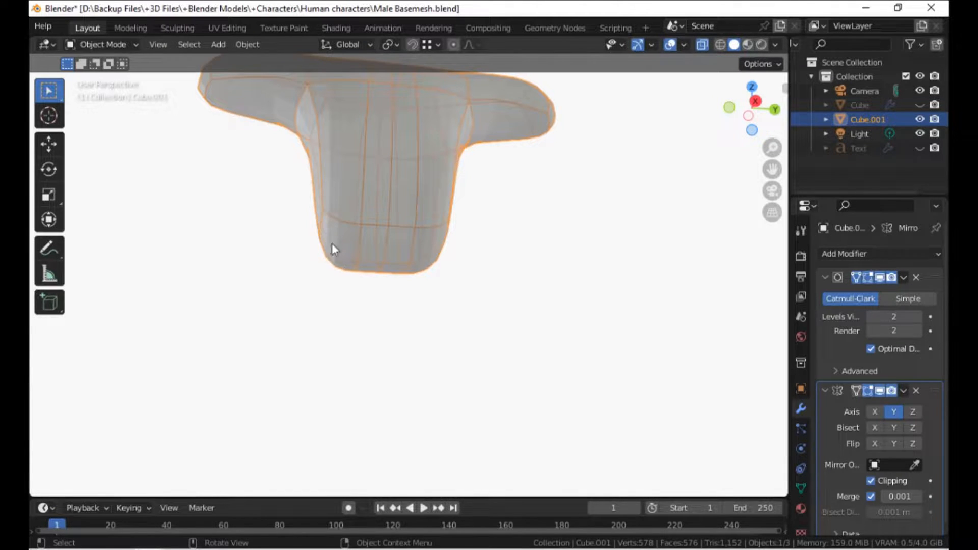
Turn off X-ray and, in Edit Mode, move the torso's bottom edge beside the centre line about 0.24 m along Y towards the middle.
key("alt+z")
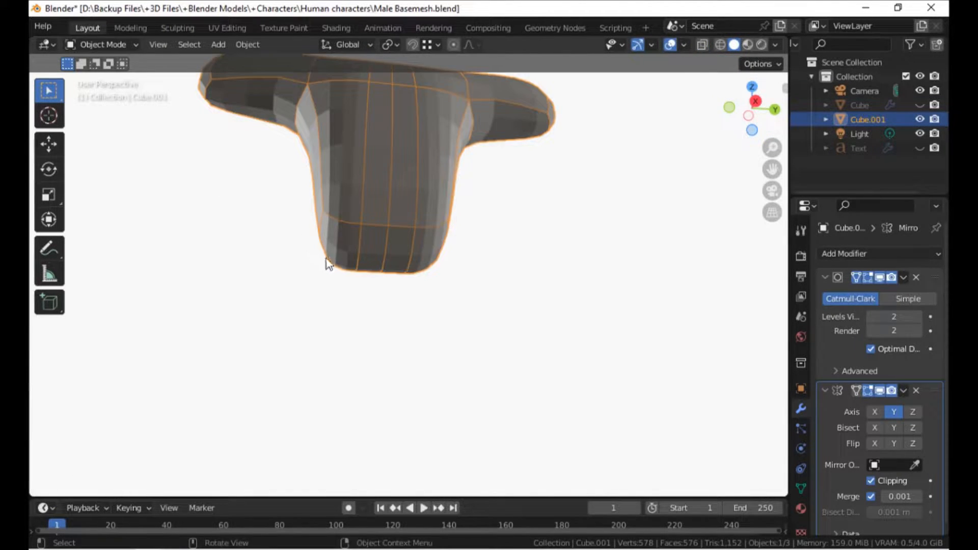
key("Tab")
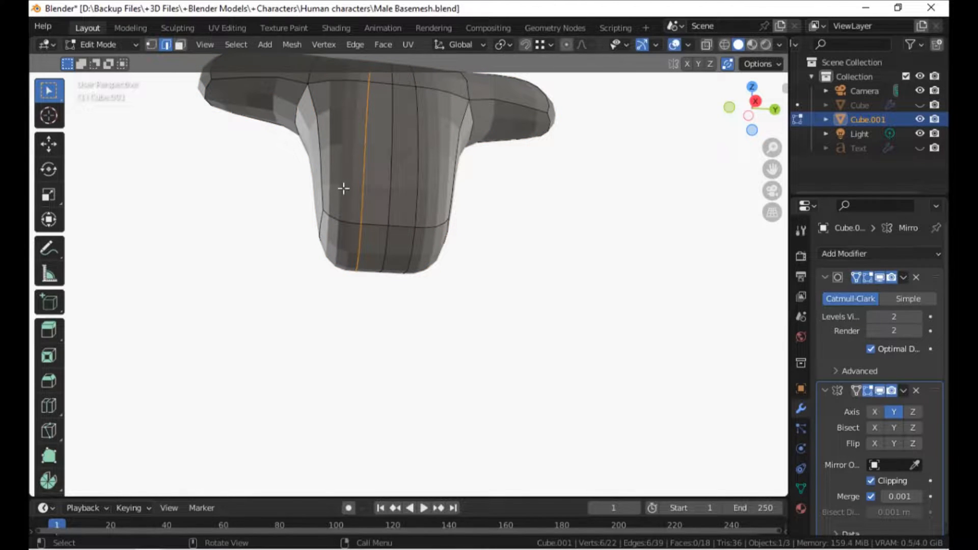
left_click(332, 266)
middle_click_drag(332, 266, 335, 220)
key("g")
key("y")
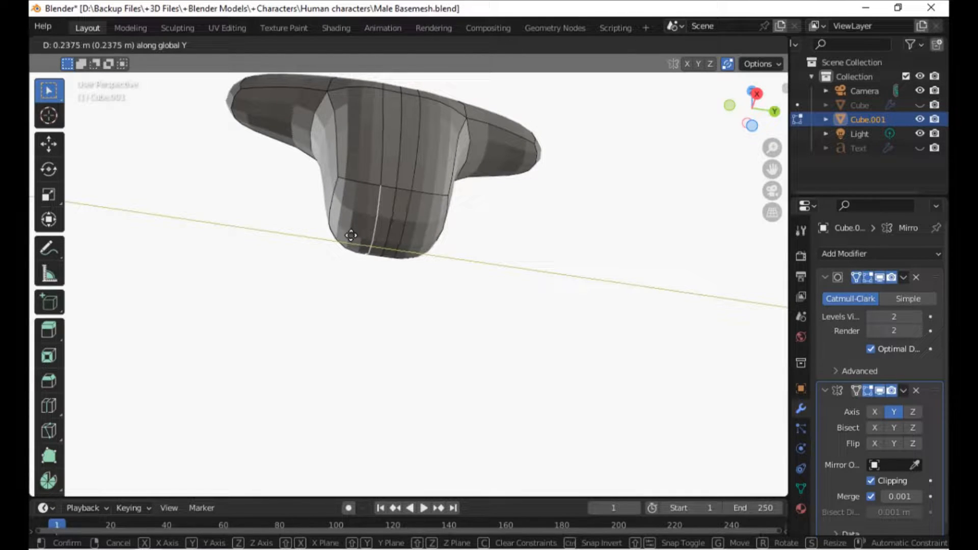
left_click(351, 236)
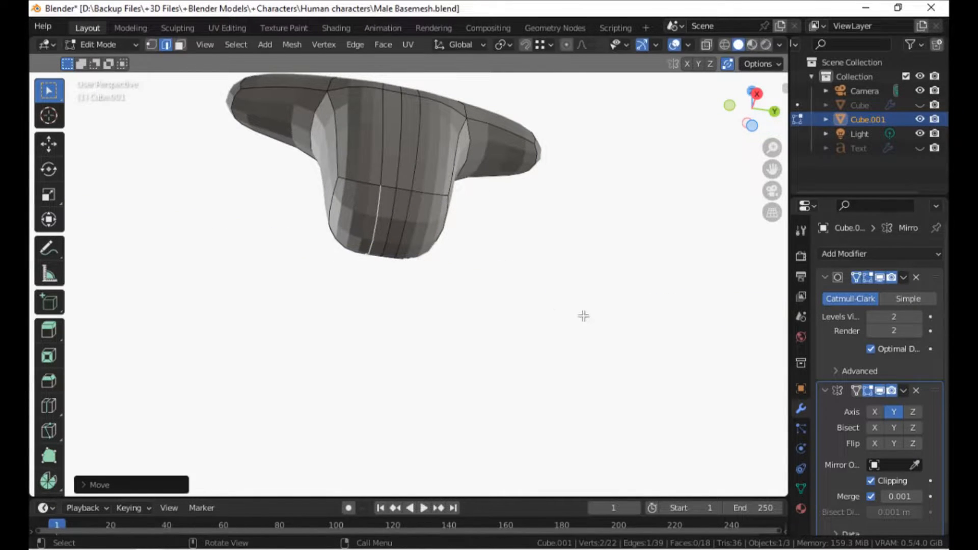
left_click(880, 391)
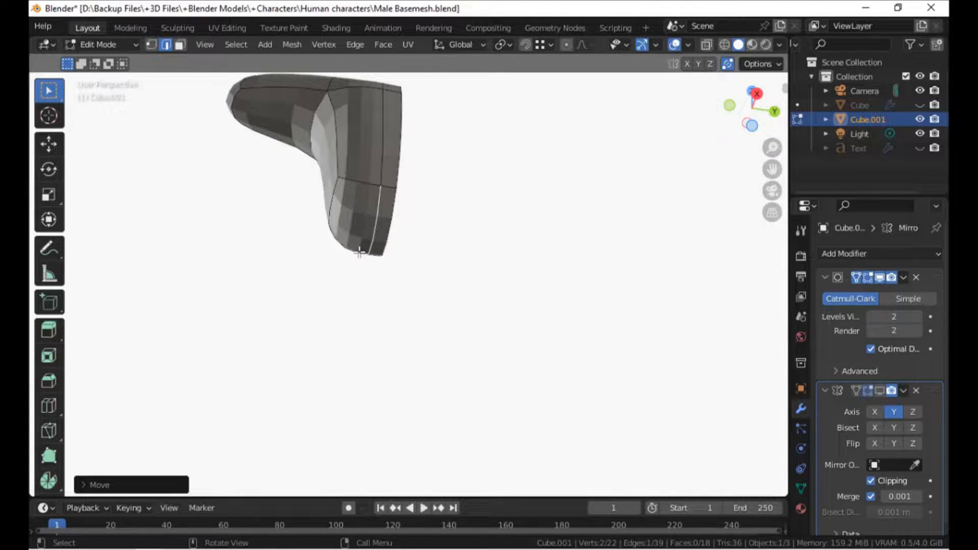
key("g")
key("y")
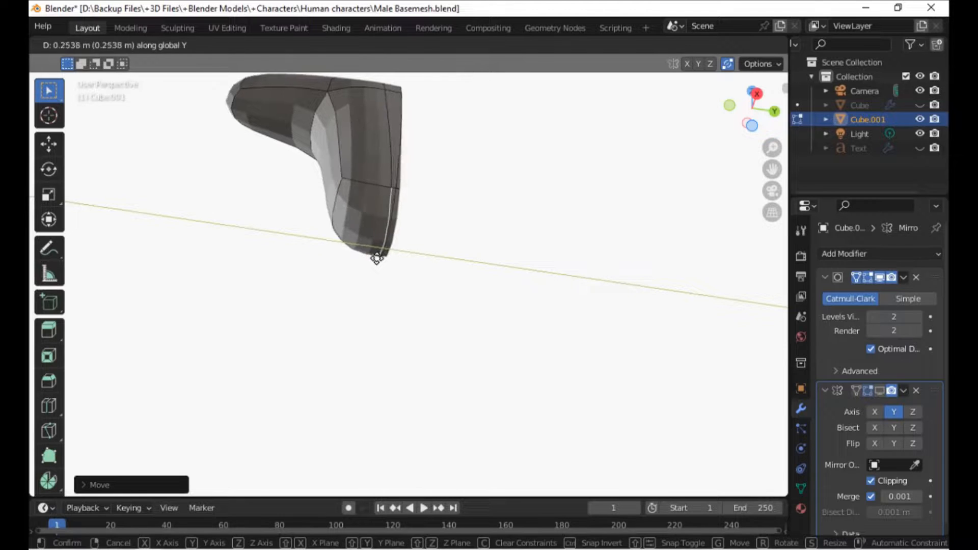
left_click(363, 258)
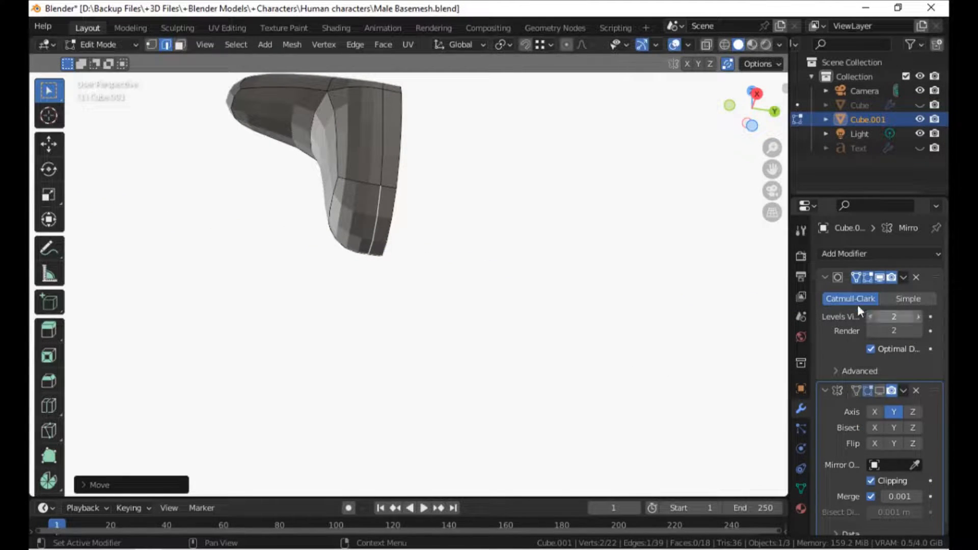
Hide the subdivision, show the mirrored half, and move the bottom edge beside the centre about 0.09 m outward along Y.
left_click(849, 276)
middle_click_drag(459, 243, 563, 371)
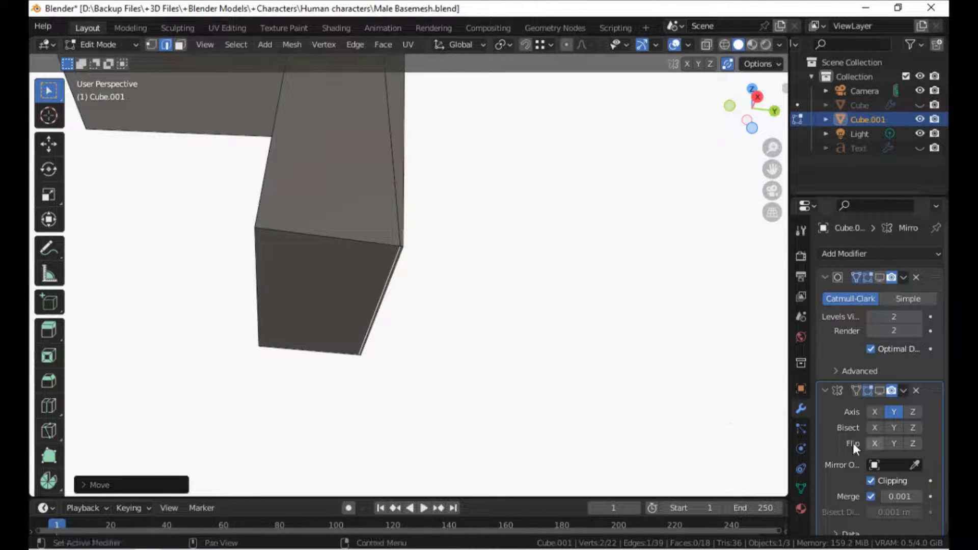
left_click(881, 391)
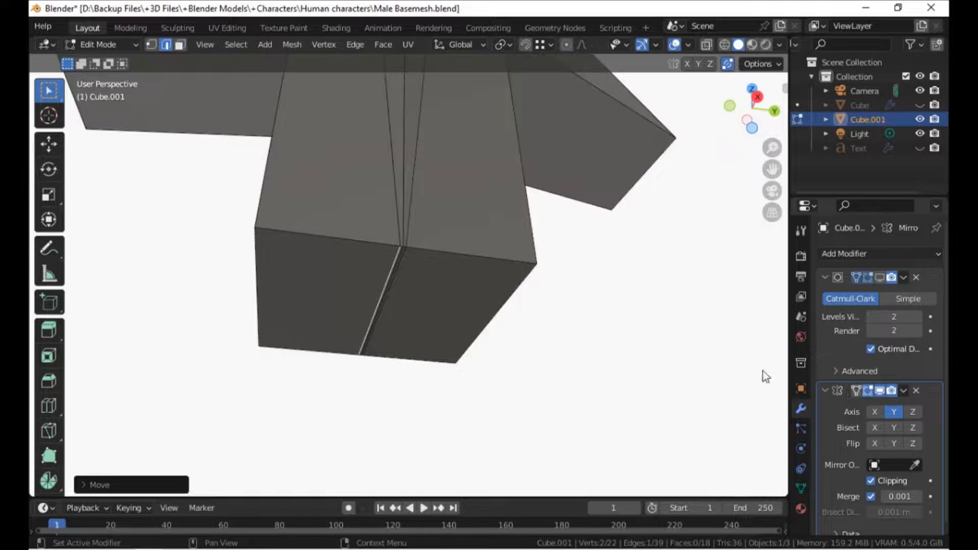
key("g")
key("y")
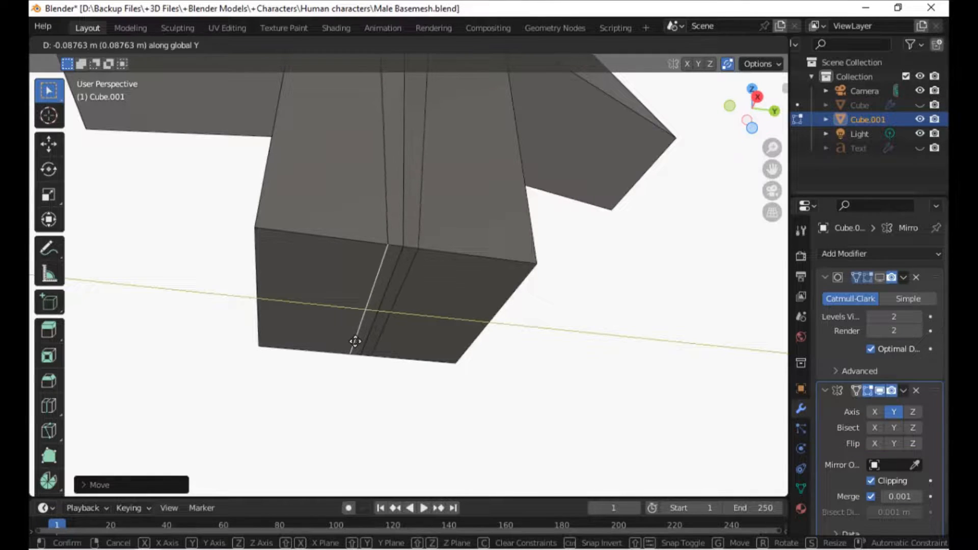
left_click(356, 343)
Compare the torso's smoothed and unsmoothed shapes from several angles.
left_click(853, 277)
middle_click_drag(479, 263, 464, 326)
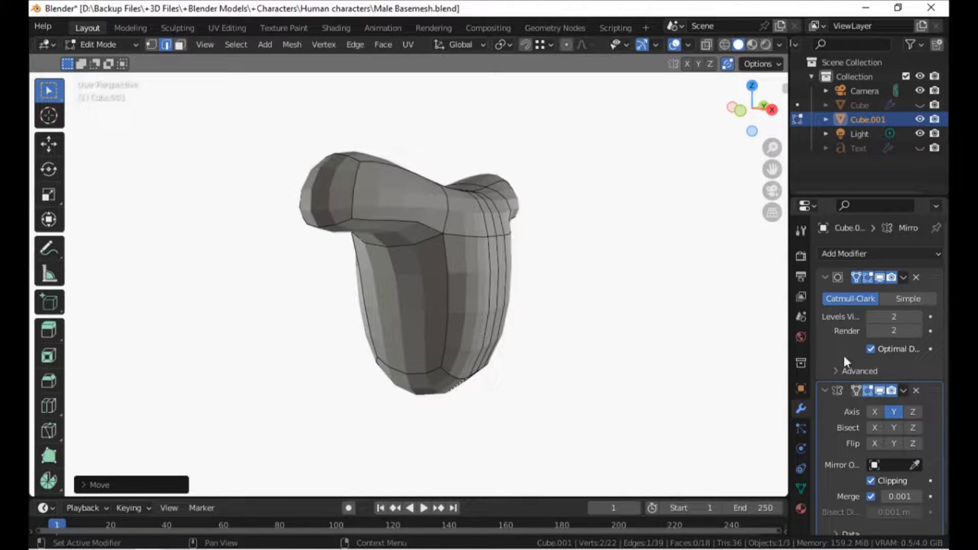
left_click(880, 277)
middle_click_drag(448, 305, 539, 360)
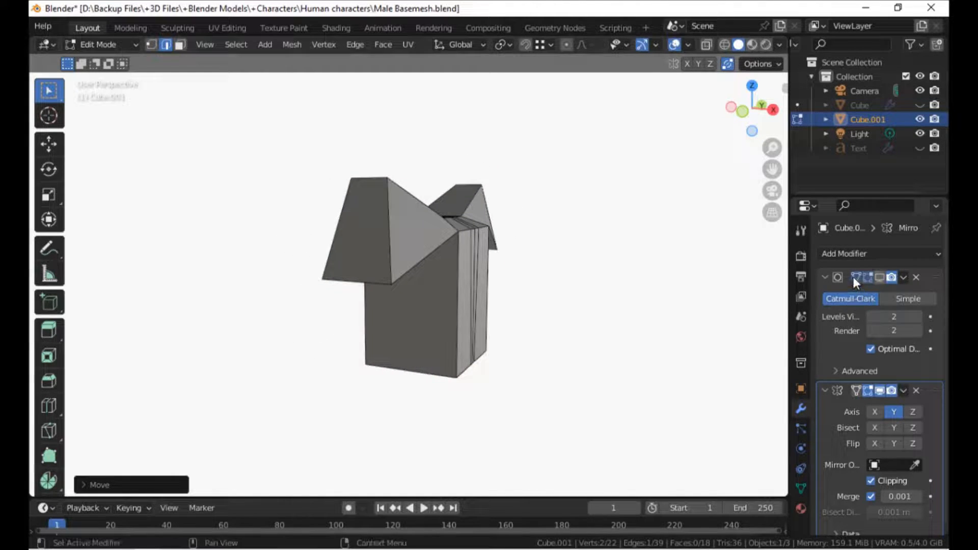
left_click(881, 277)
middle_click_drag(538, 275, 426, 302)
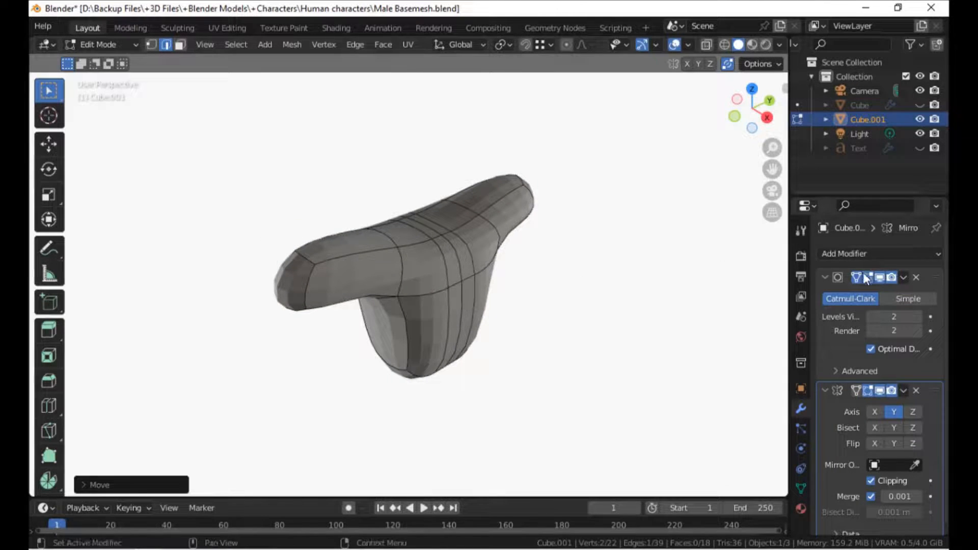
Hide the subdivision, select the arm's end face, and scale it down uniformly to about 0.45.
left_click(880, 277)
middle_click_drag(469, 284, 390, 263)
key("3")
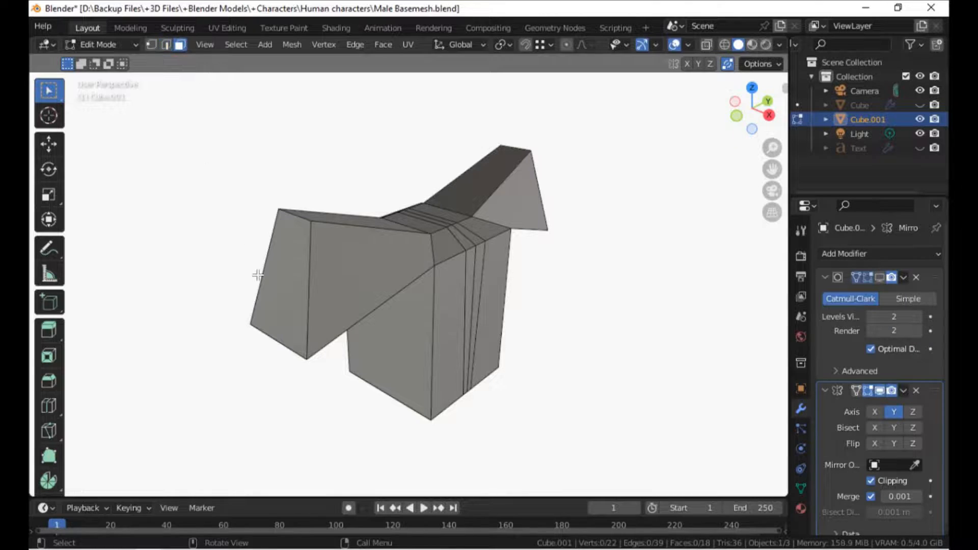
left_click(260, 286)
mouse_move(257, 298)
middle_mouse_down()
mouse_move(265, 321)
mouse_move(243, 292)
mouse_move(268, 305)
middle_mouse_up()
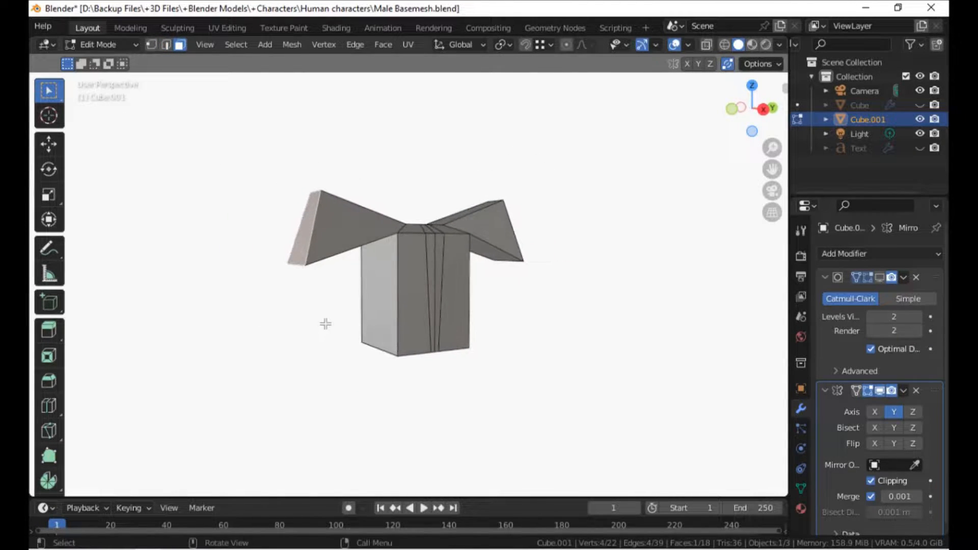
key("s")
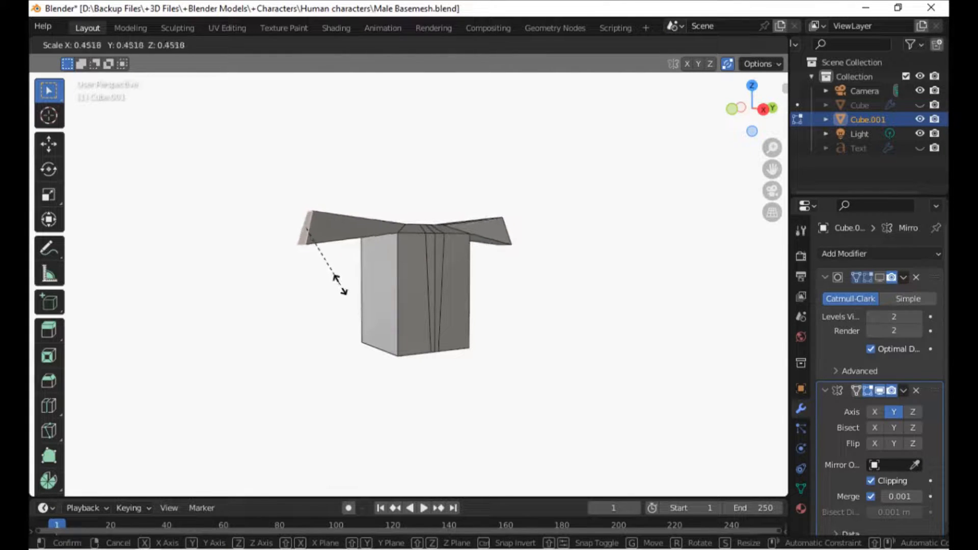
left_click(312, 283)
With X-ray on, box-select the upper torso vertices and narrow them along X to about 0.57.
middle_click_drag(338, 340, 402, 348)
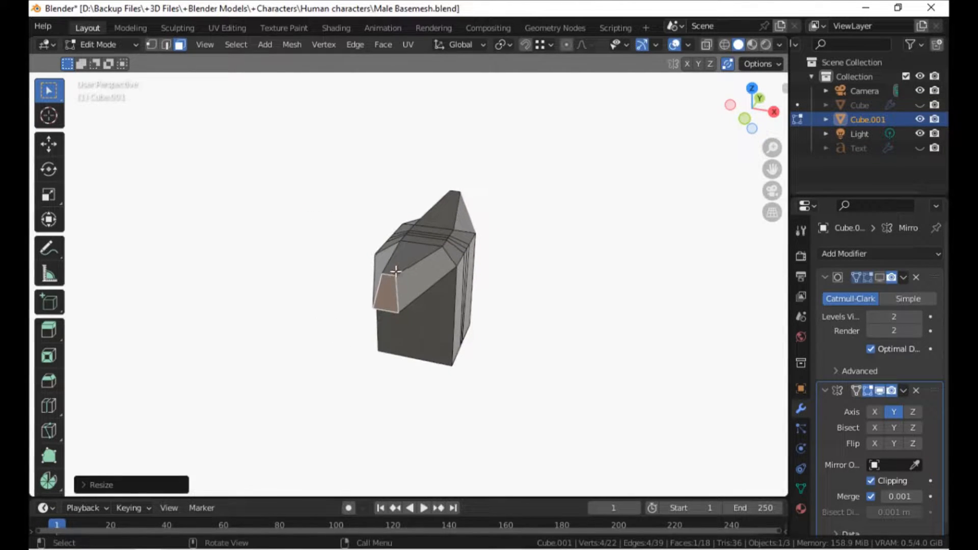
middle_click_drag(396, 270, 409, 313)
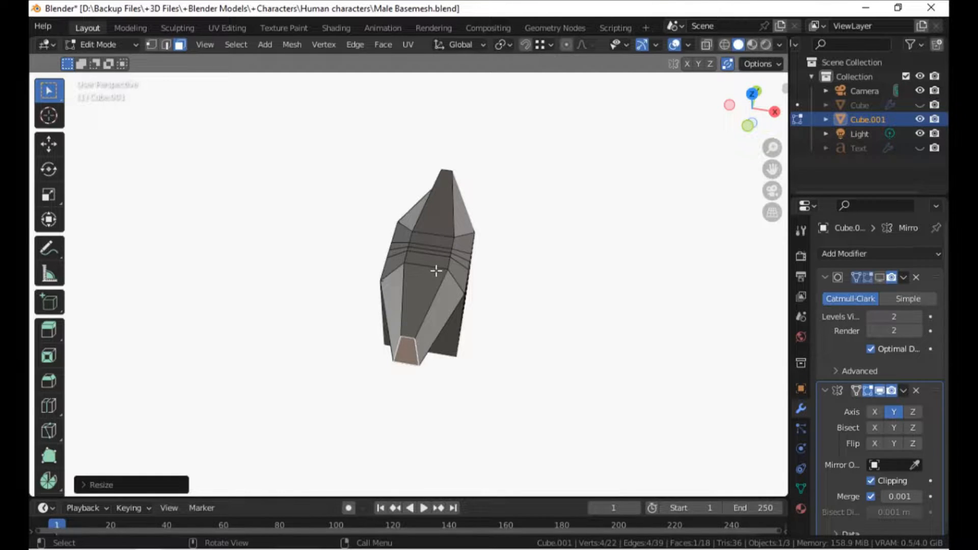
key("1")
middle_click_drag(421, 290, 496, 228)
key("alt+z")
key("b")
left_click_drag(462, 276, 464, 278)
middle_click_drag(464, 277, 509, 316)
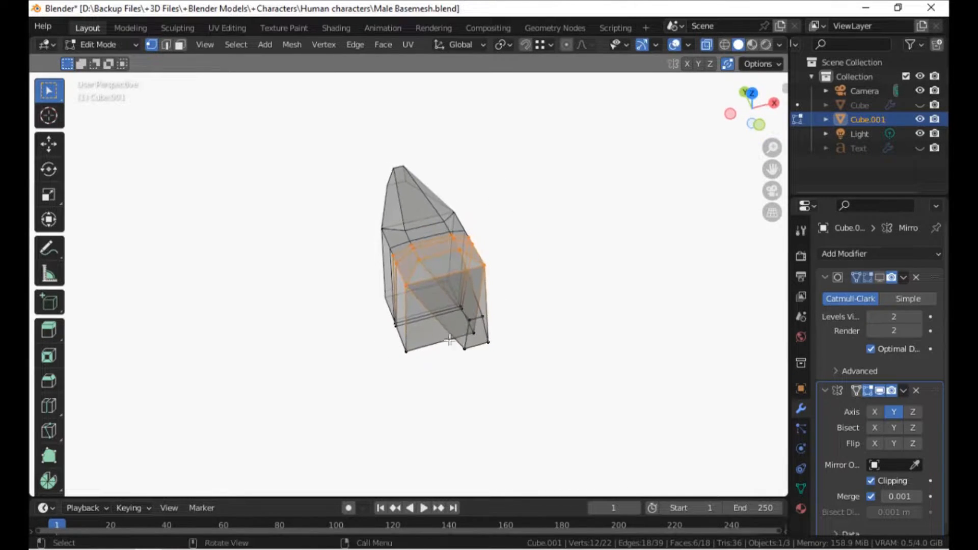
key("s")
key("x")
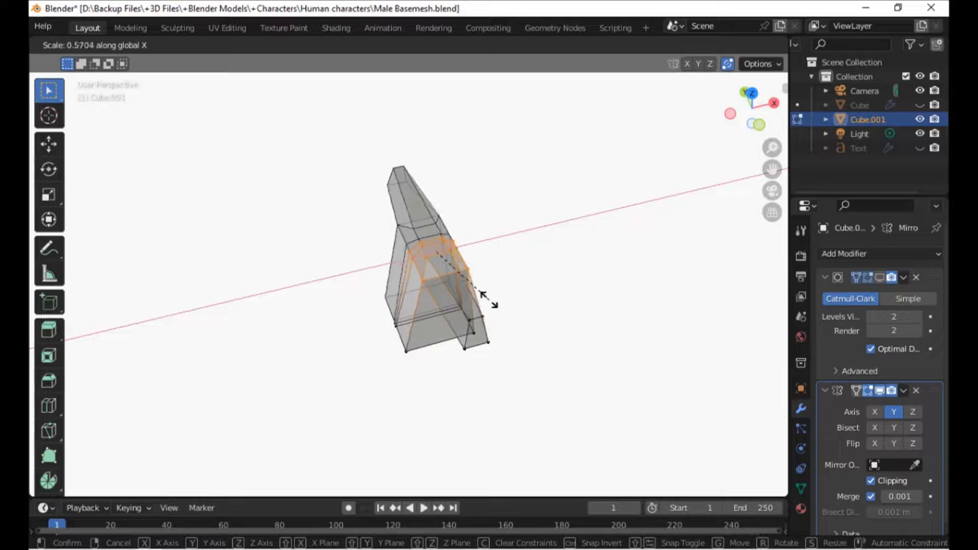
left_click(484, 300)
Select the torso's bottom vertices on the +X side, move them inward about 0.45 m along X, and turn off X-ray.
middle_click_drag(484, 301, 398, 311)
key("b")
left_click_drag(462, 325, 486, 305)
middle_click_drag(461, 334, 454, 343)
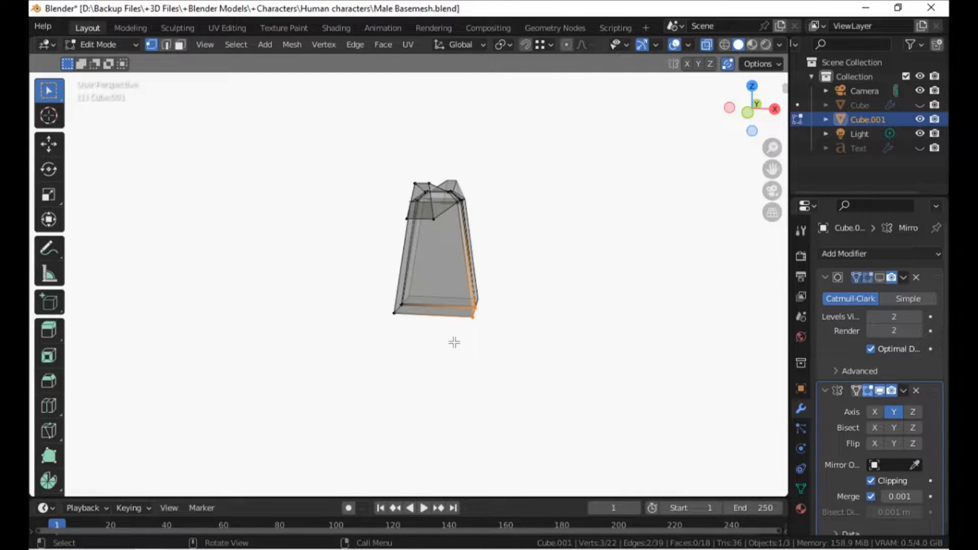
key("g")
key("y")
key("x")
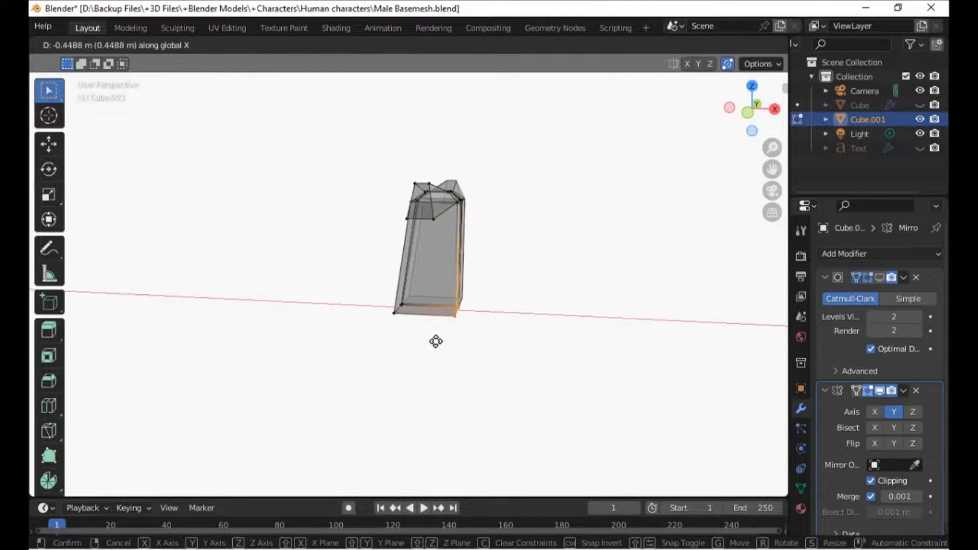
left_click(436, 341)
mouse_move(362, 332)
middle_mouse_down()
mouse_move(427, 326)
mouse_move(373, 316)
middle_mouse_up()
key("alt+z")
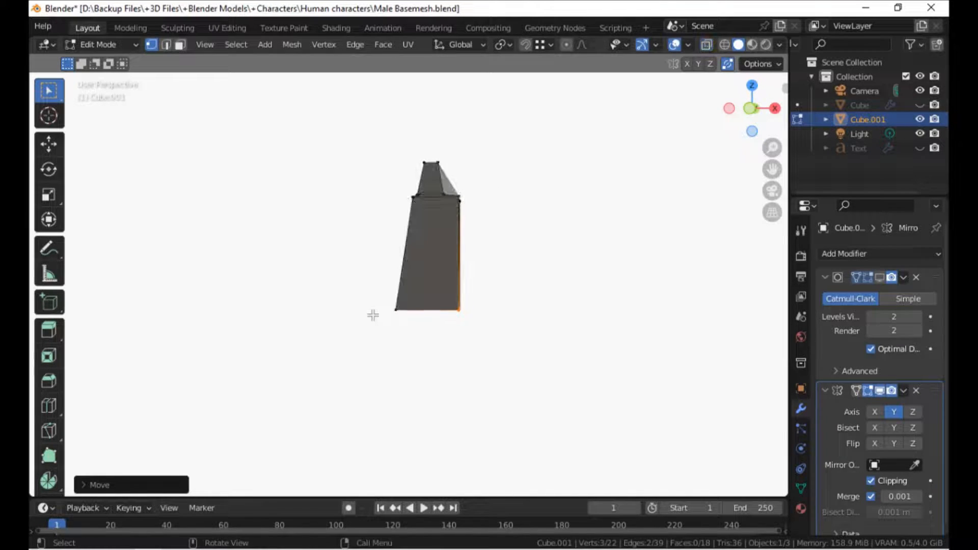
Select the bottom face of the editable torso half and extrude it straight down into a leg slightly longer than the torso.
key("3")
middle_click_drag(405, 345, 343, 332)
left_click(378, 284)
key("e")
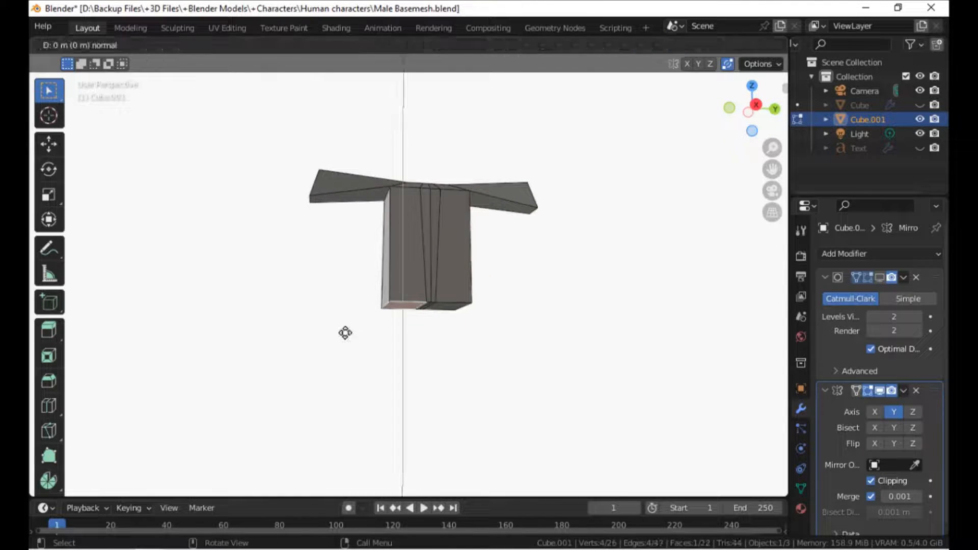
left_click(339, 478)
Scale the leg's end face to about 0.6 and move it outward about 0.57 m to spread the legs.
middle_click_drag(350, 413, 358, 388, "shift")
key("s")
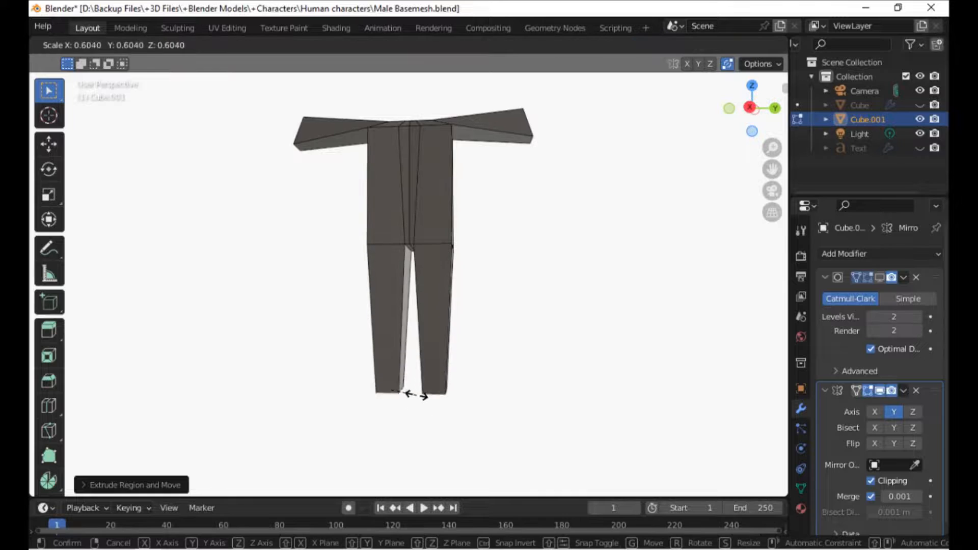
left_click(387, 395)
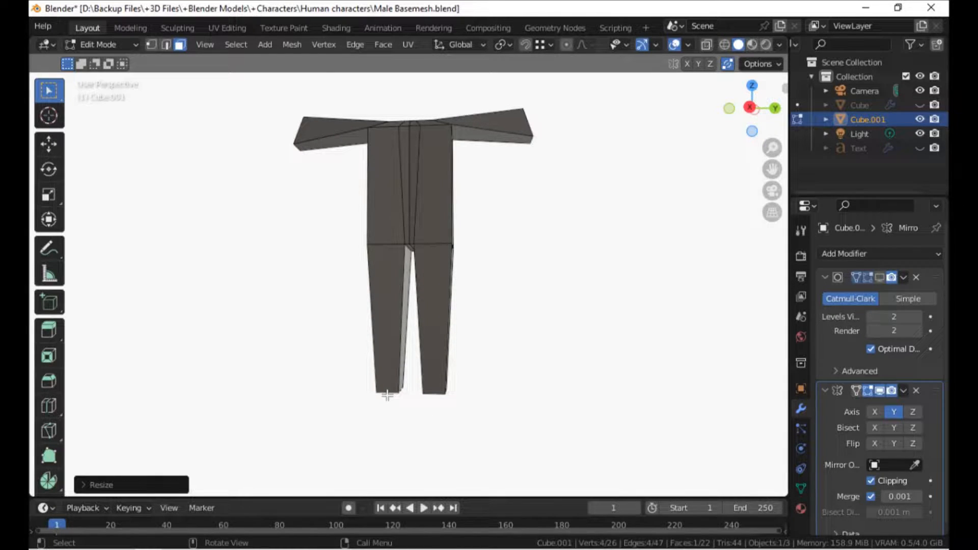
key("g")
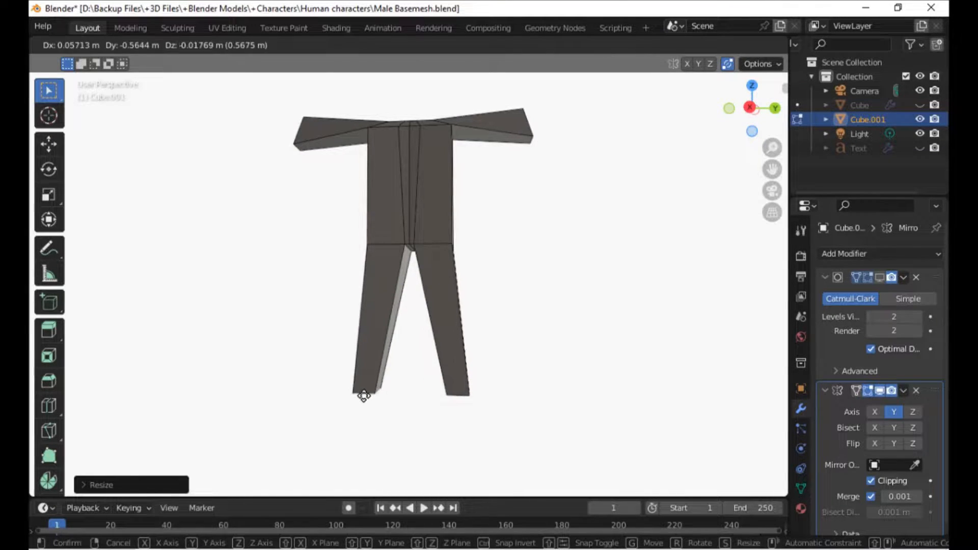
left_click(365, 393)
Show the subdivision again and add a horizontal loop cut near the lower end of the leg.
middle_click_drag(365, 393, 466, 403)
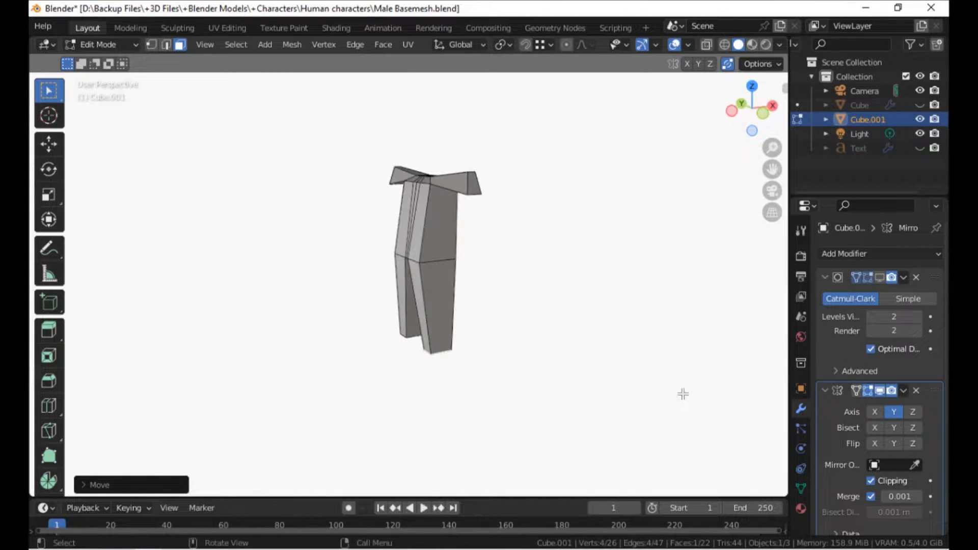
left_click(880, 278)
middle_click_drag(538, 280, 412, 360)
scroll(412, 360, "up", 2)
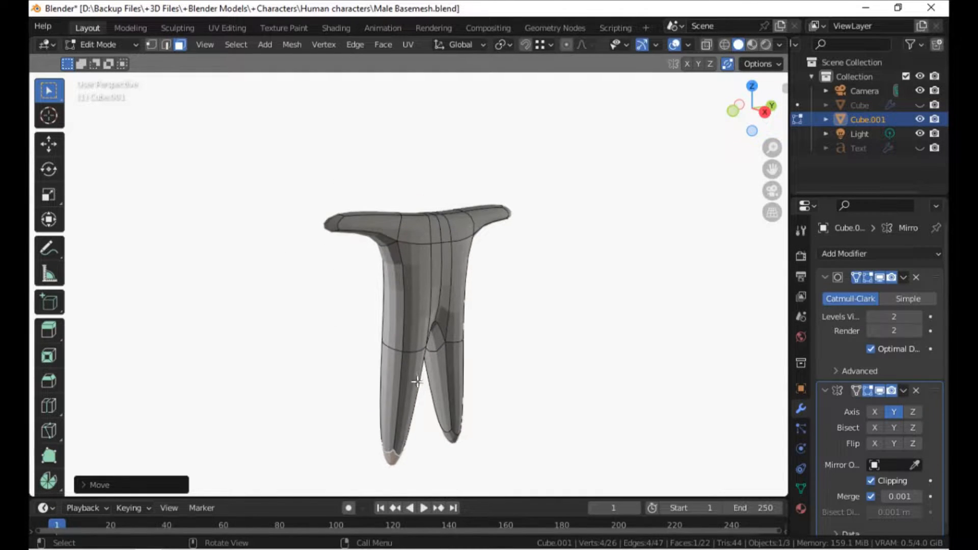
key("ctrl+r")
left_click(402, 396)
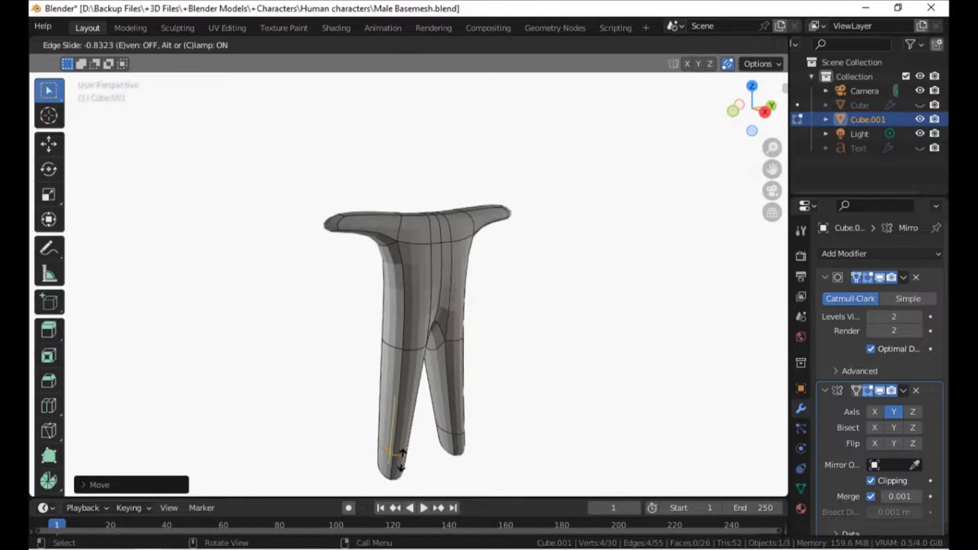
left_click(375, 471)
Add two horizontal loop cuts around the torso, one just above the hips and one across the upper chest.
middle_click_drag(367, 328, 370, 374)
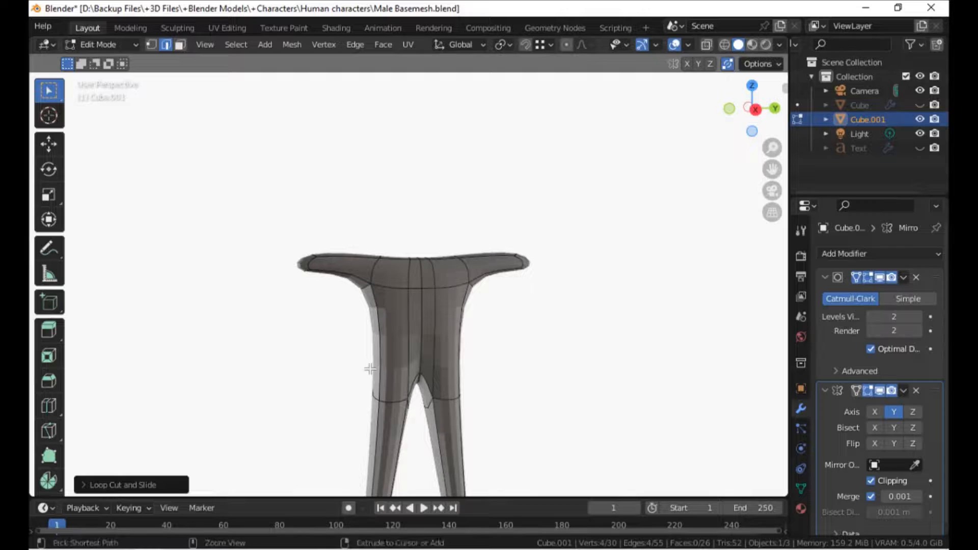
key("ctrl+r")
left_click(371, 371)
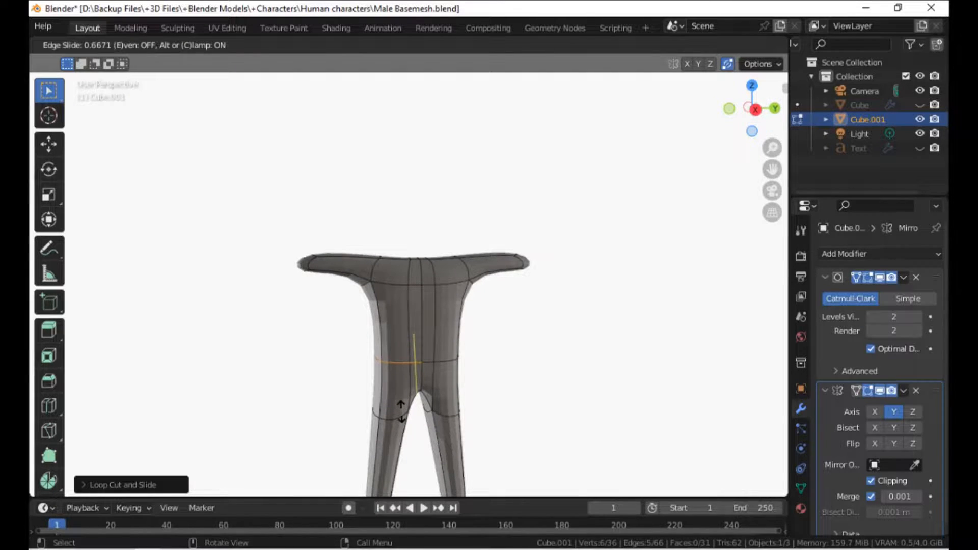
left_click(370, 408)
key("ctrl+r")
left_click(356, 334)
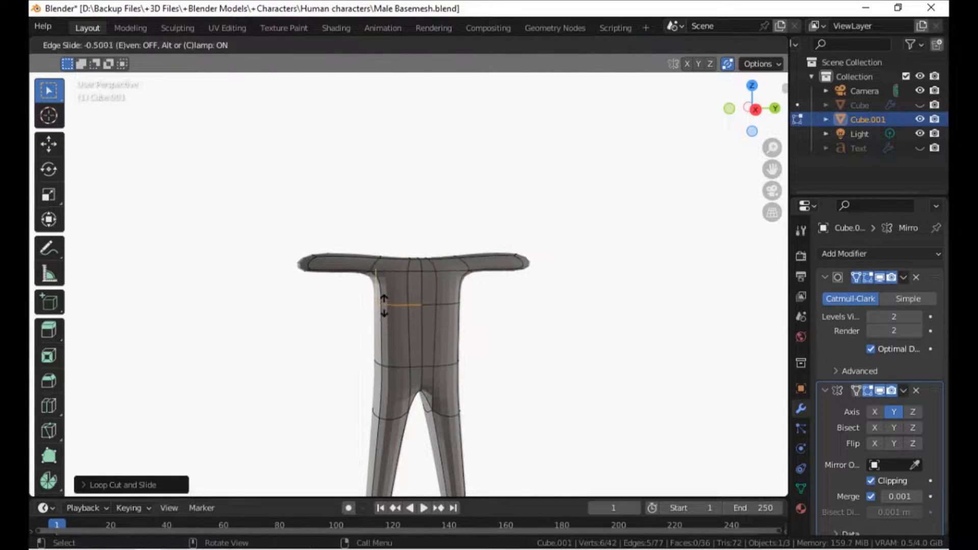
left_click(355, 306)
Hide the subdivision and lower the two armpit vertices about 0.33 m vertically.
left_click(880, 277)
middle_click_drag(504, 323, 540, 300)
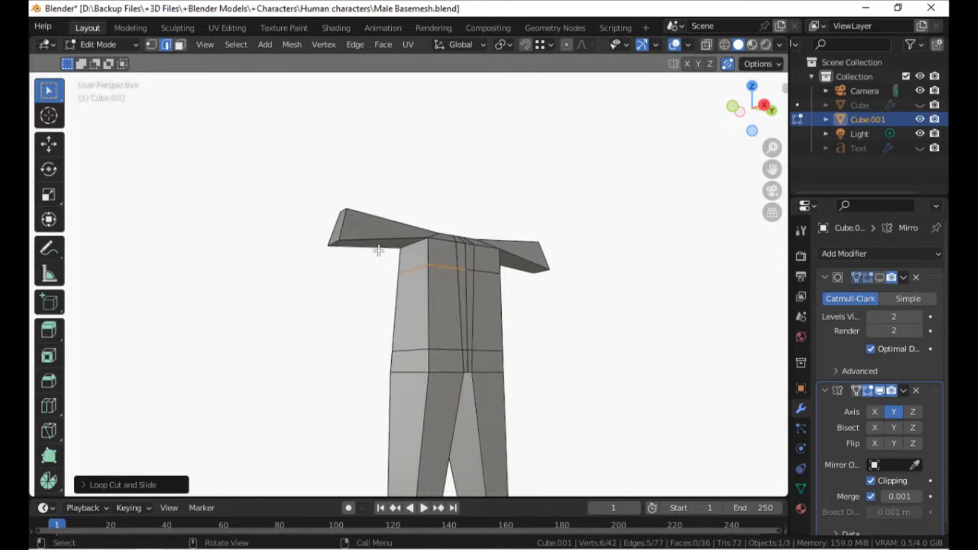
key("1")
left_click(399, 242)
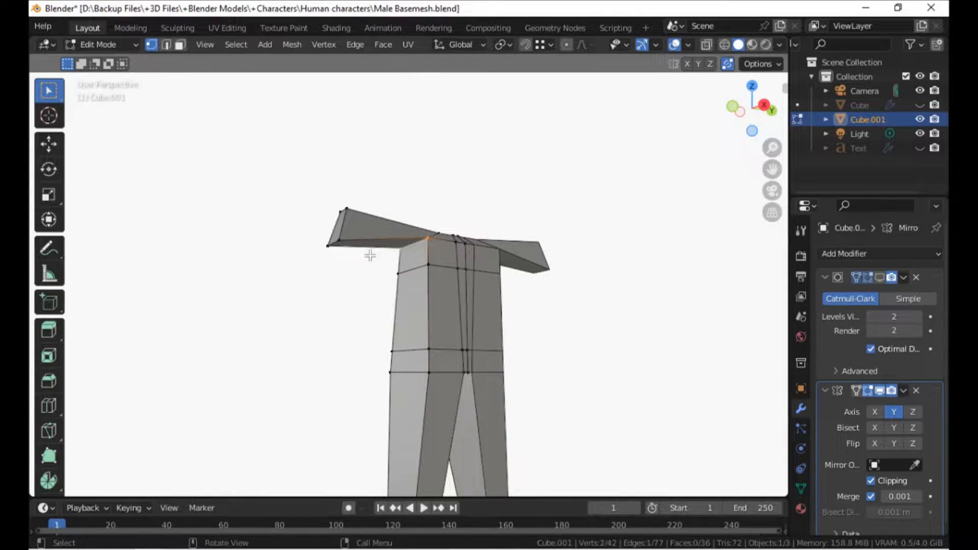
key("g")
key("z")
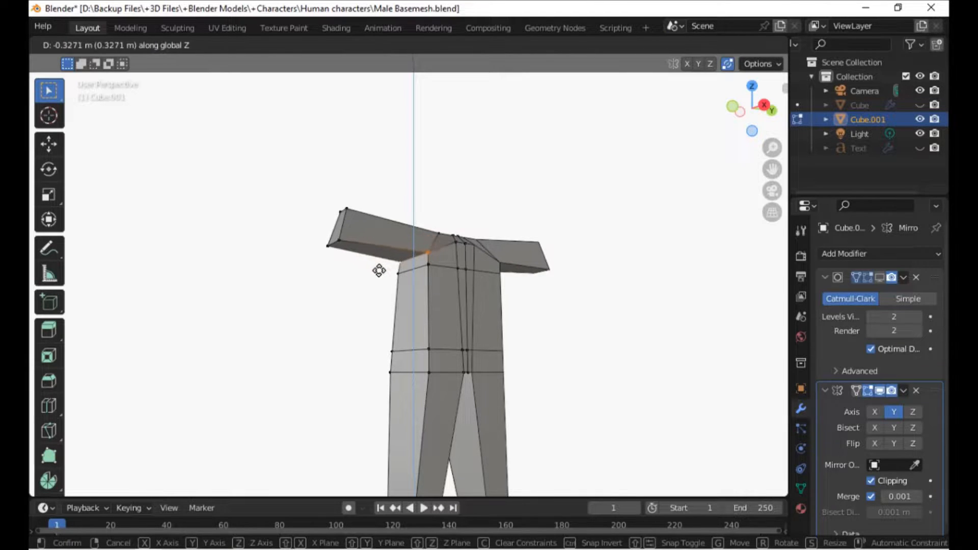
left_click(379, 275)
middle_click_drag(376, 275, 354, 304)
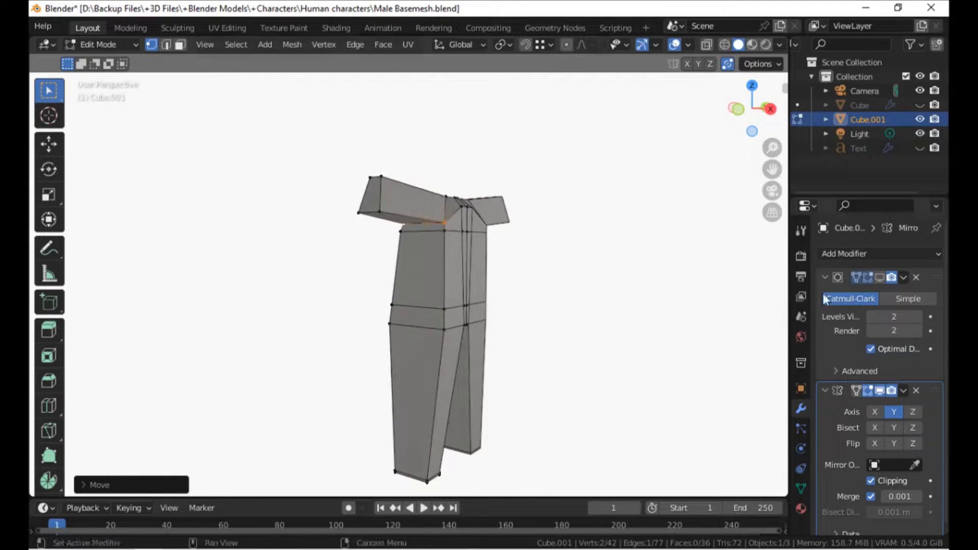
Show the subdivision again and check the smoothed body from below in Object Mode.
left_click(853, 277)
middle_click_drag(482, 328, 425, 330)
key("Tab")
scroll(423, 408, "up", 5)
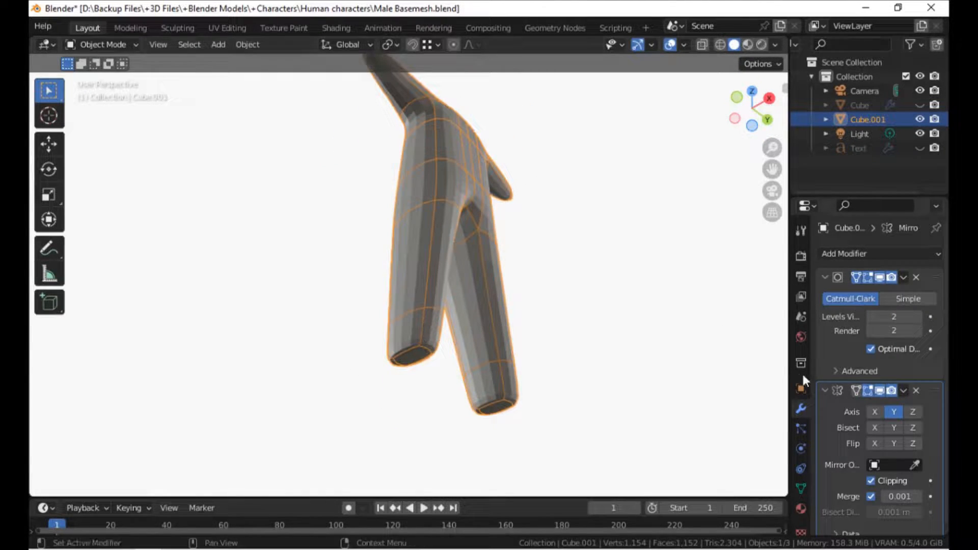
Return to Edit Mode, select the leg's bottom face, and cycle through vertex, edge and face selection, ending on faces.
key("Tab")
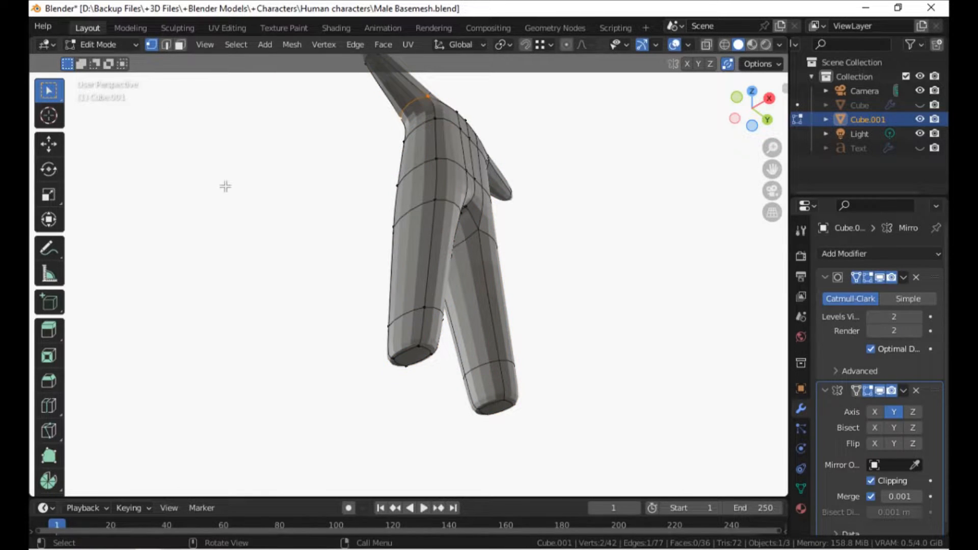
key("3")
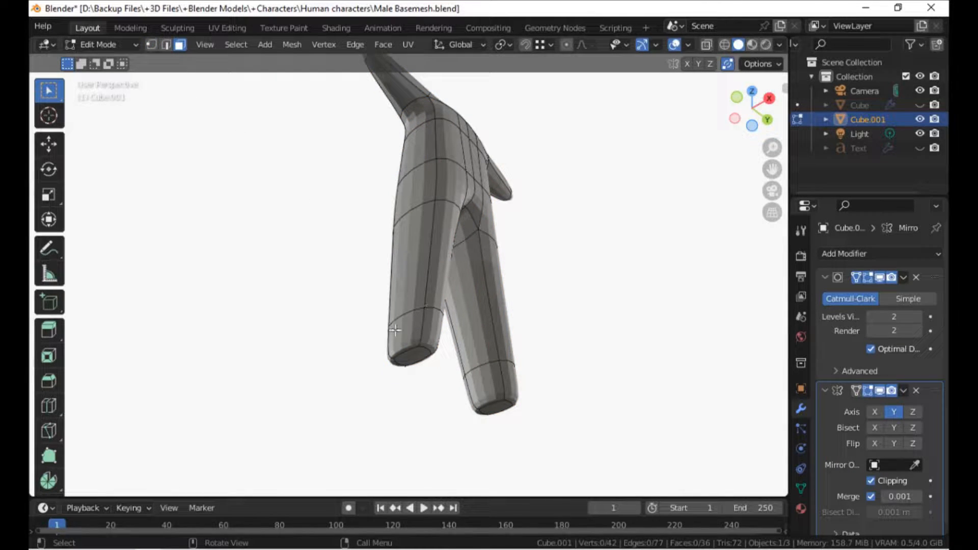
left_click(386, 355)
key("1")
key("2")
key("3")
key("1")
key("2")
key("3")
key("1")
key("2")
key("3")
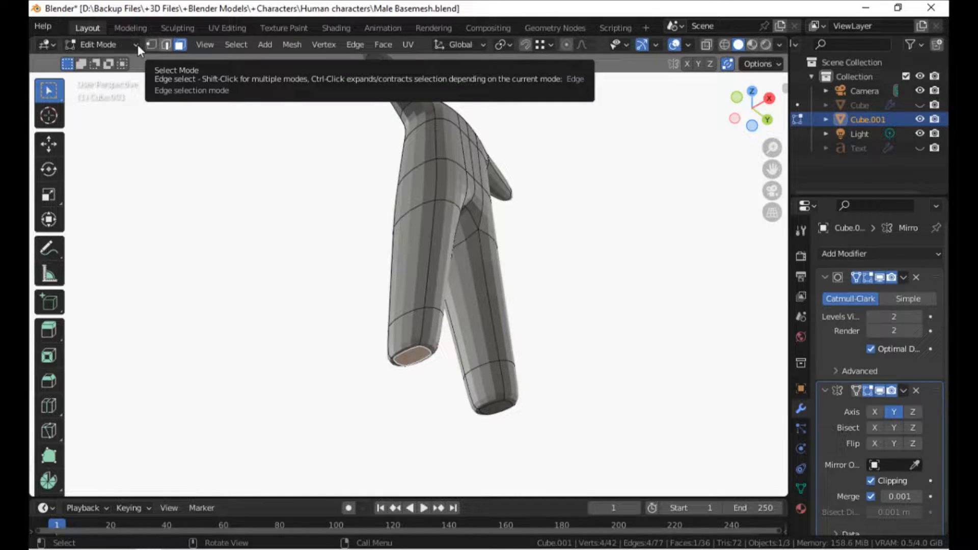
Extrude the leg's bottom face about 0.5 m downward to form the ankle section.
middle_click_drag(396, 353, 433, 382)
key("e")
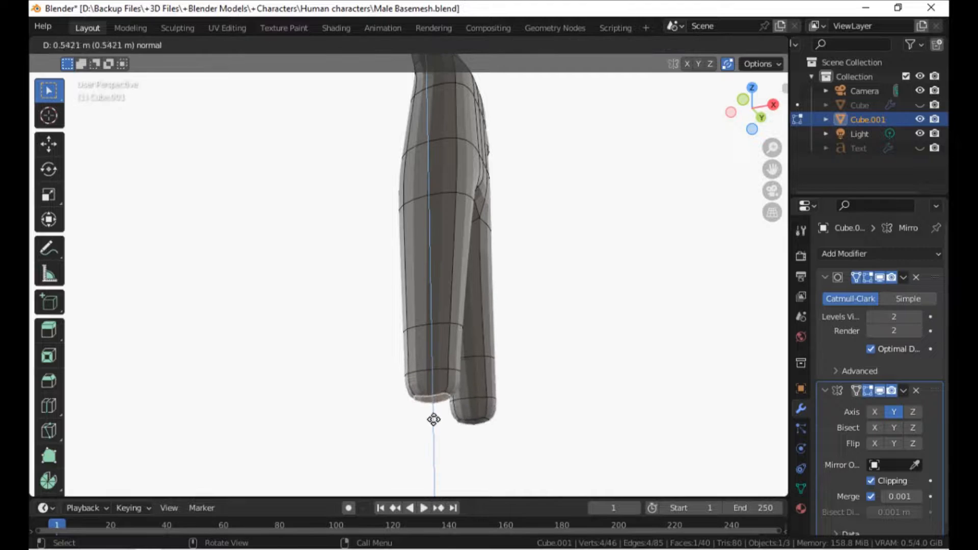
left_click(431, 409)
scroll(426, 393, "down", 5)
middle_click_drag(426, 393, 402, 404)
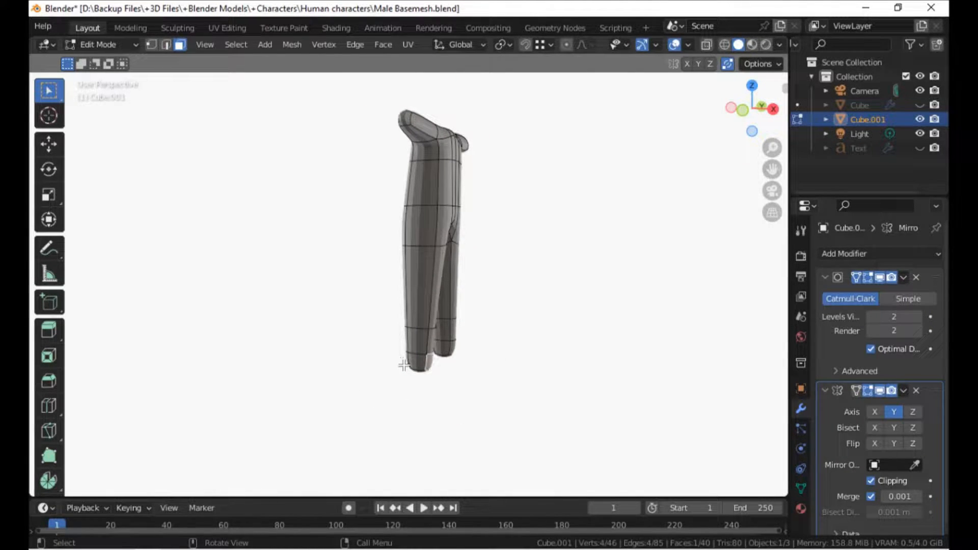
Extrude the front face of the ankle section forward into a foot.
key("e")
left_click(459, 372)
middle_click_drag(459, 372, 356, 372)
middle_click_drag(391, 327, 432, 398, "shift")
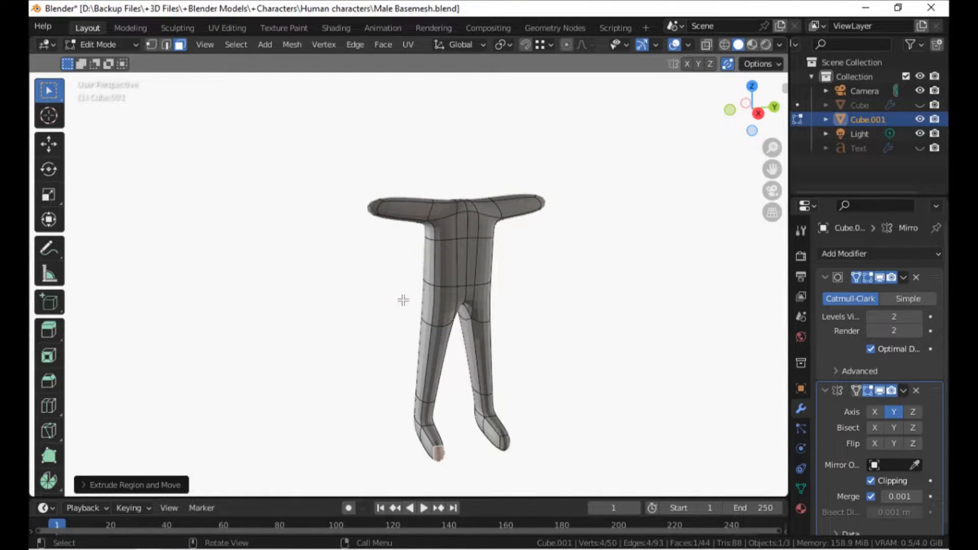
Move the arm's end face outward along Y to lengthen the arm.
left_click(345, 208)
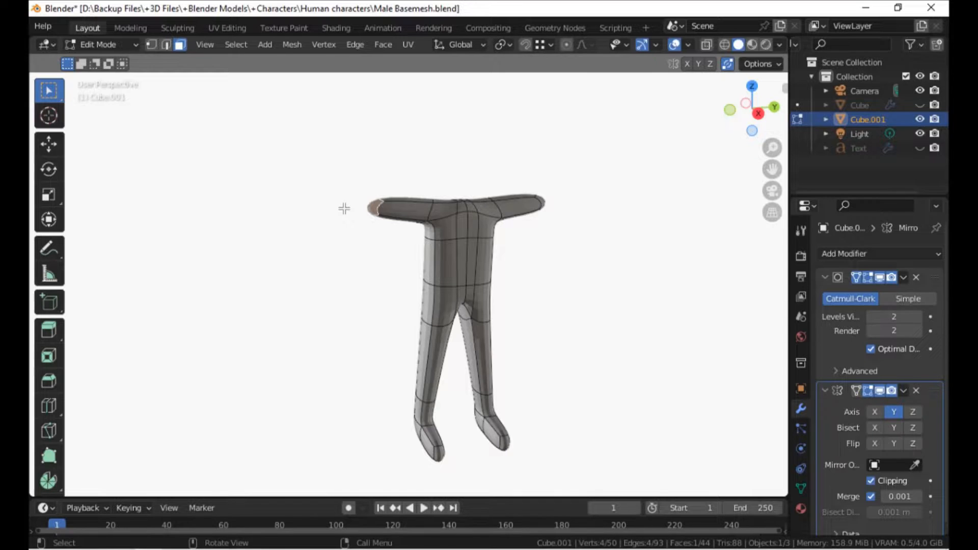
key("g")
key("x")
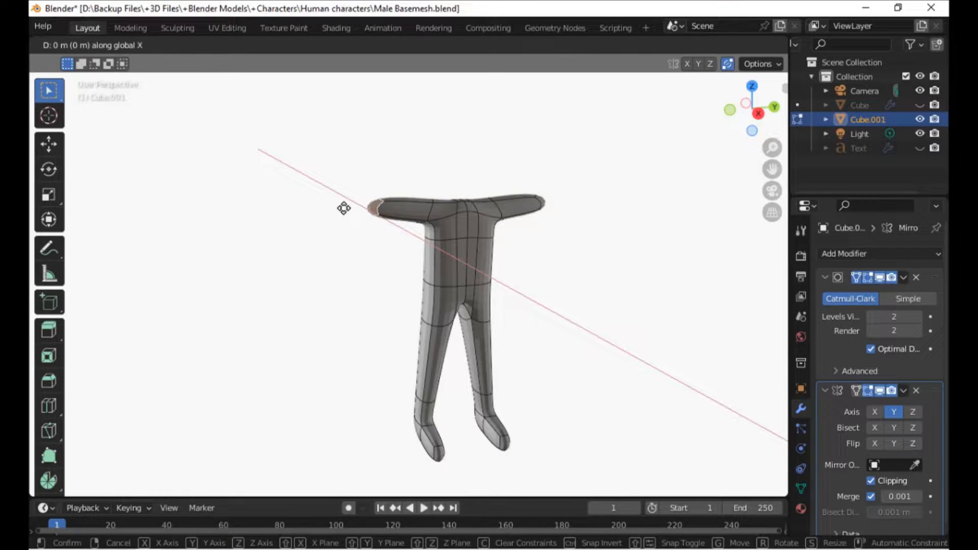
key("y")
left_click(273, 212)
middle_click_drag(340, 253, 467, 397)
scroll(429, 310, "up", 2)
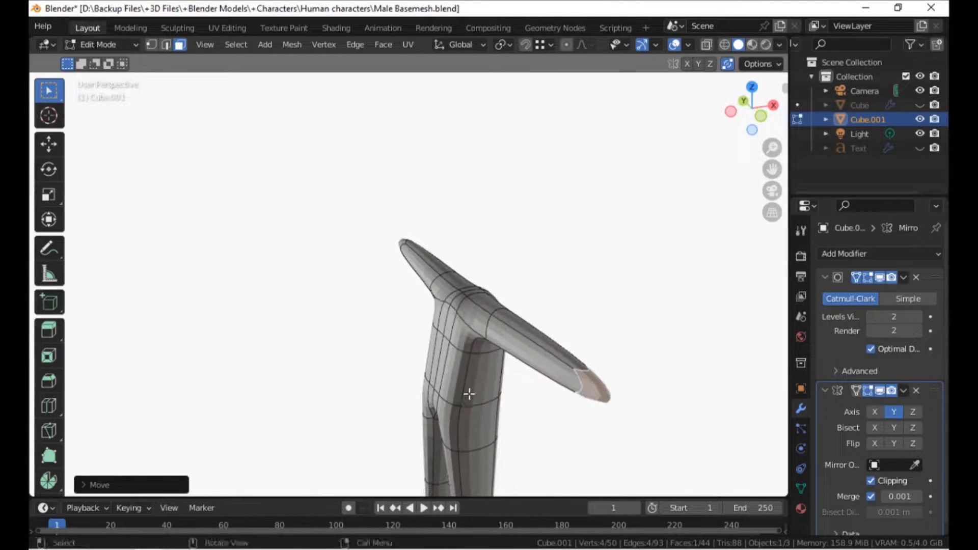
key("ctrl+r")
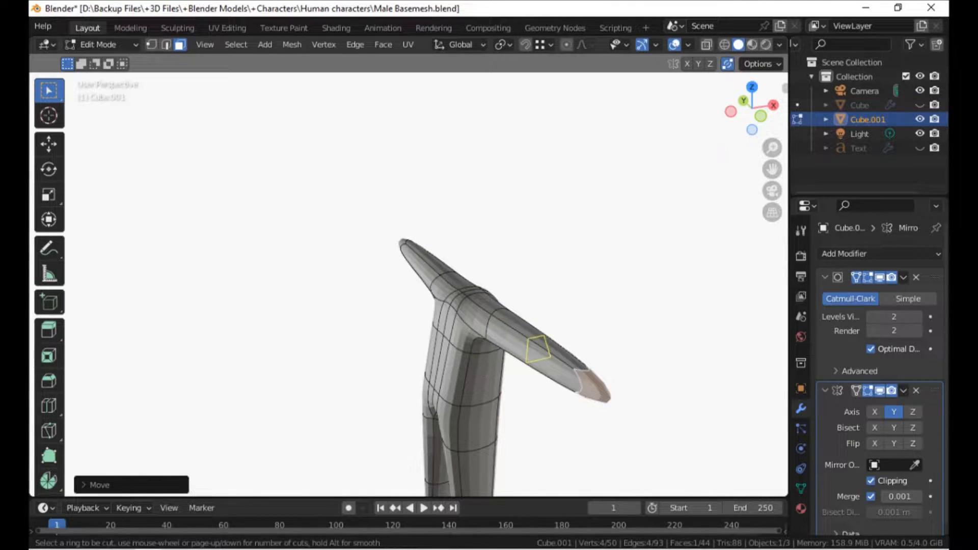
left_click(518, 365)
left_click(539, 401)
middle_click_drag(540, 402, 377, 413)
key("ctrl+z")
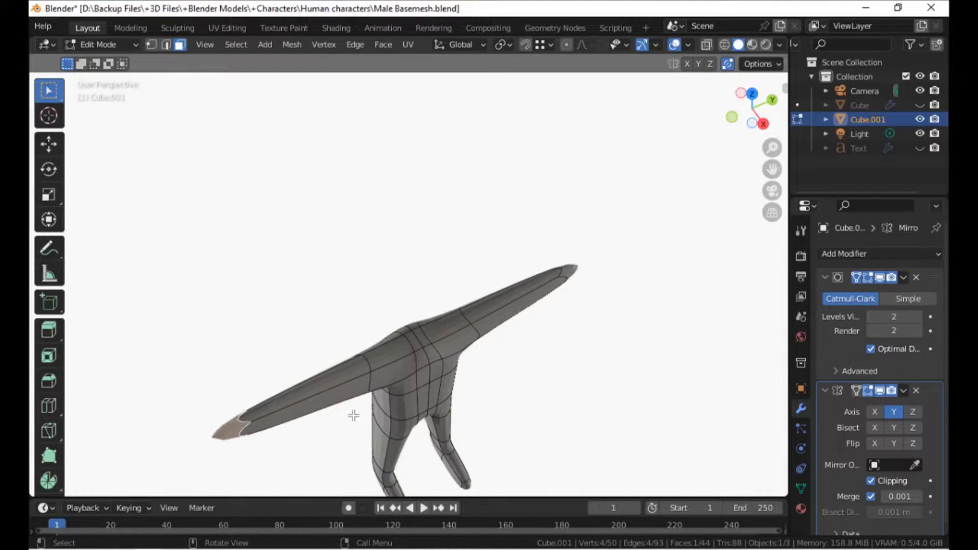
Add a loop cut around the middle of the arm for the elbow.
key("ctrl+r")
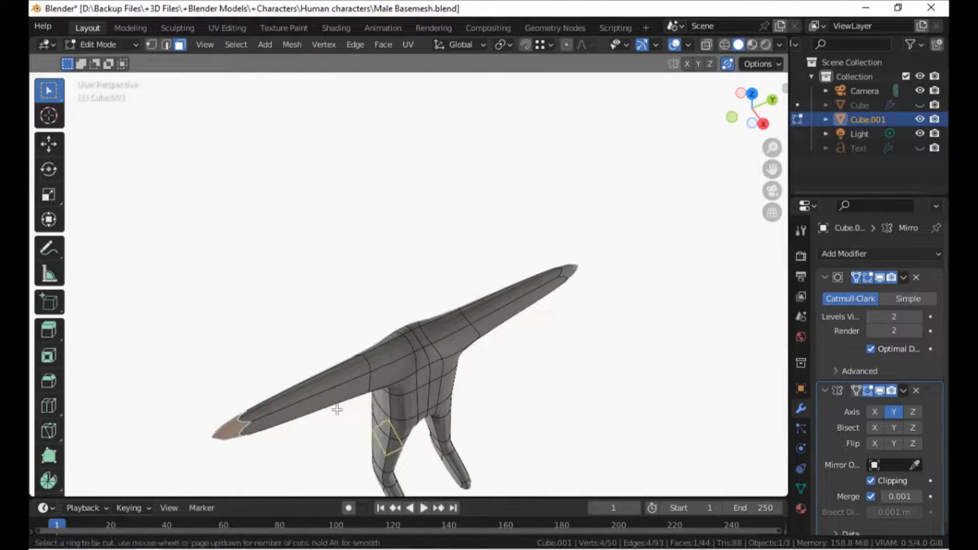
left_click(273, 384)
left_click(276, 381)
middle_click_drag(278, 392, 301, 400)
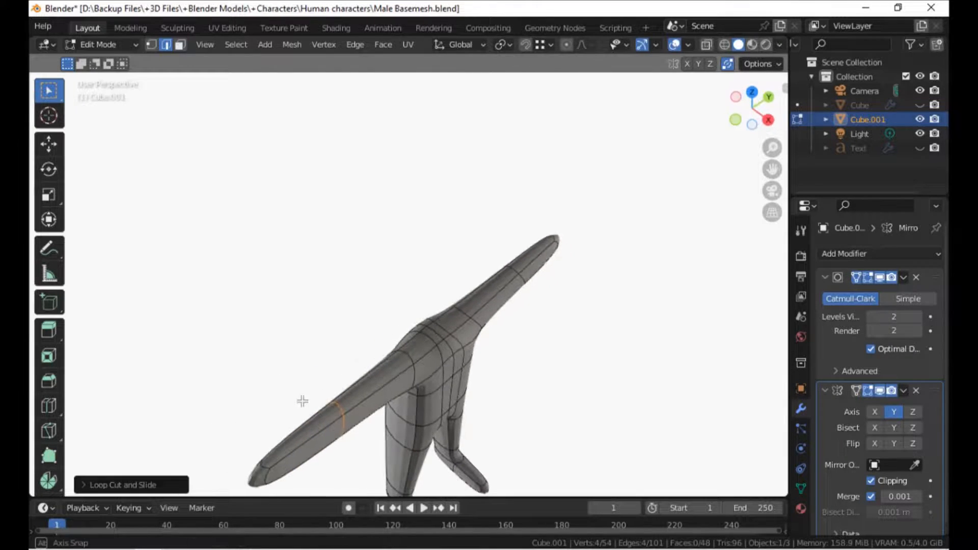
Move the elbow loop about 0.42 m backward along X to bend the arm slightly.
key("g")
key("y")
key("x")
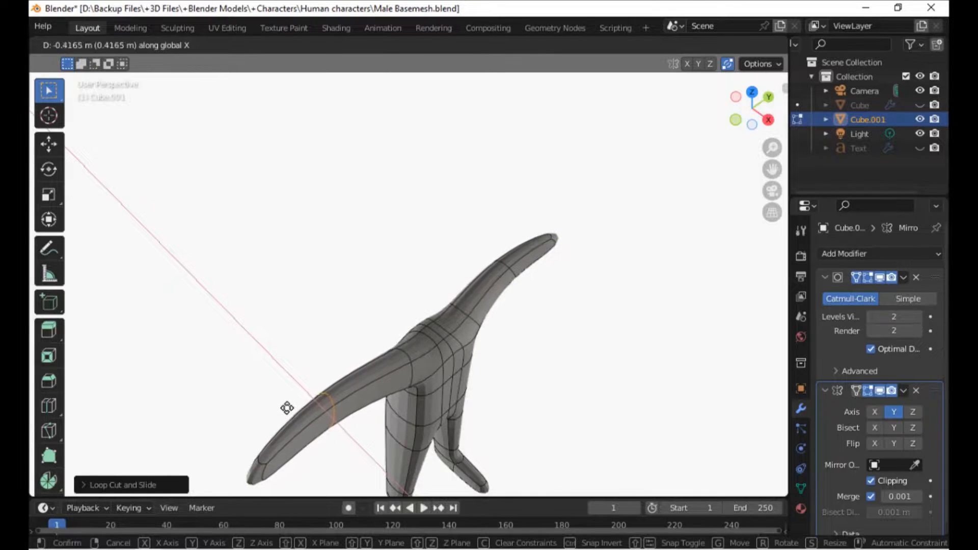
left_click(287, 407)
middle_click_drag(284, 406, 253, 280)
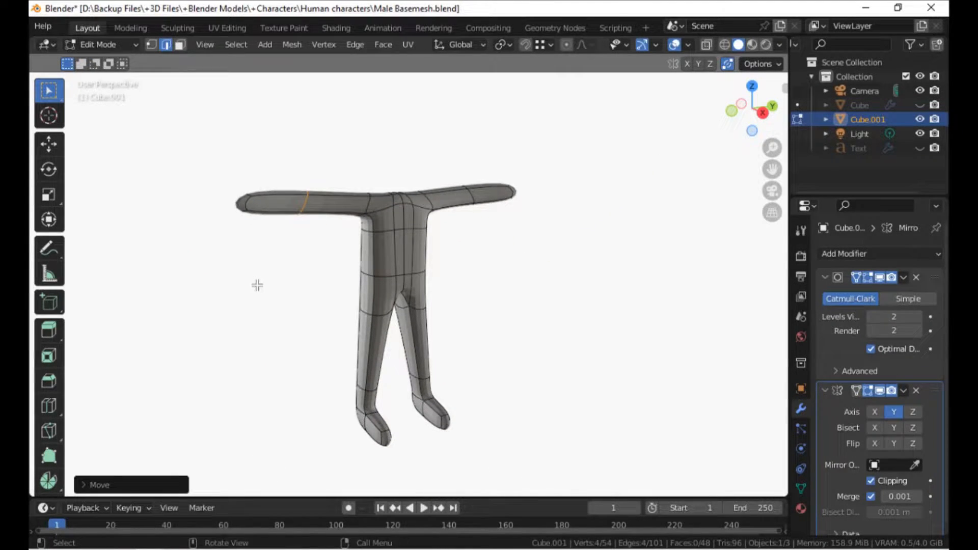
middle_click_drag(320, 211, 330, 330)
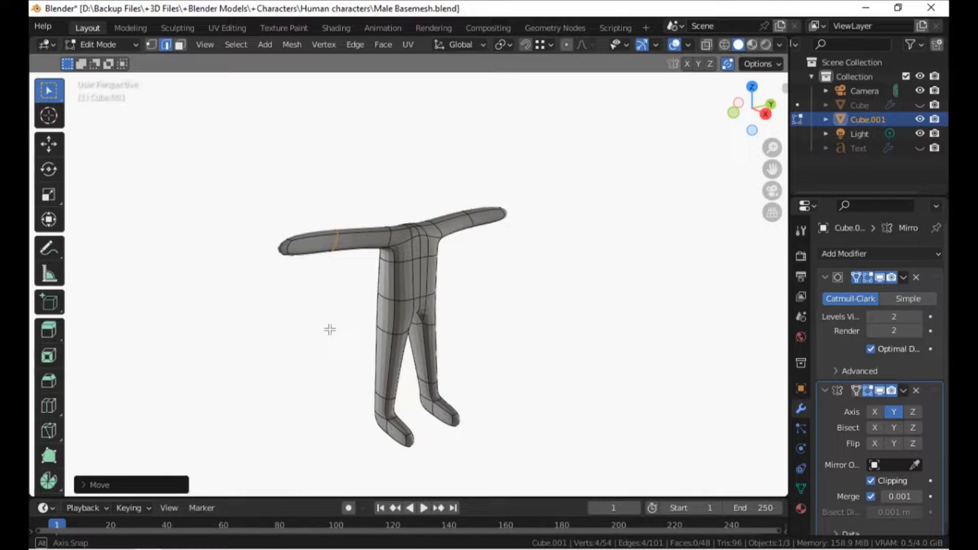
Add a loop cut around the middle of the leg and bevel it about 0.19 m wide to form the knee band.
middle_click_drag(319, 328, 326, 286)
scroll(373, 325, "up", 3)
mouse_move(373, 325)
middle_mouse_down()
mouse_move(392, 346)
mouse_move(396, 334)
mouse_move(373, 341)
mouse_move(380, 318)
middle_mouse_up()
key("ctrl+g")
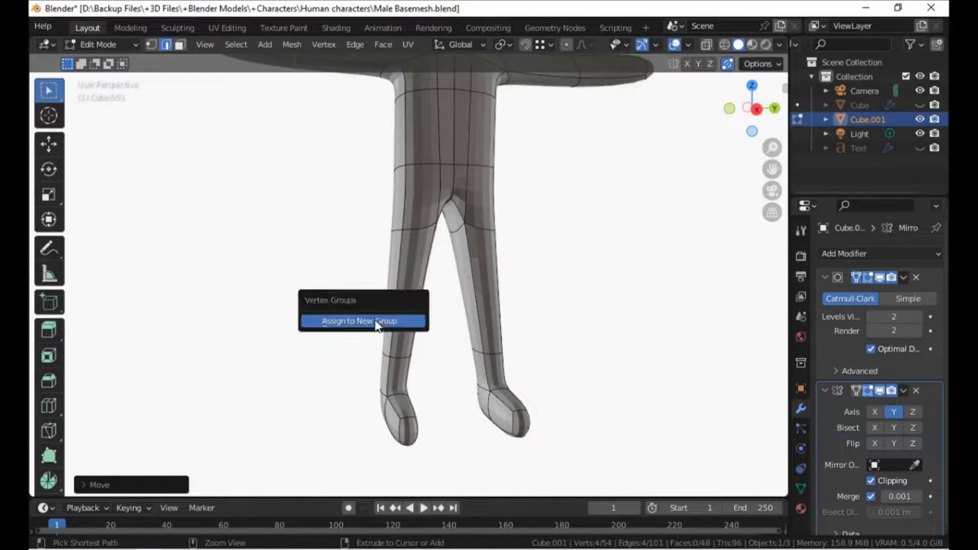
left_click(373, 315)
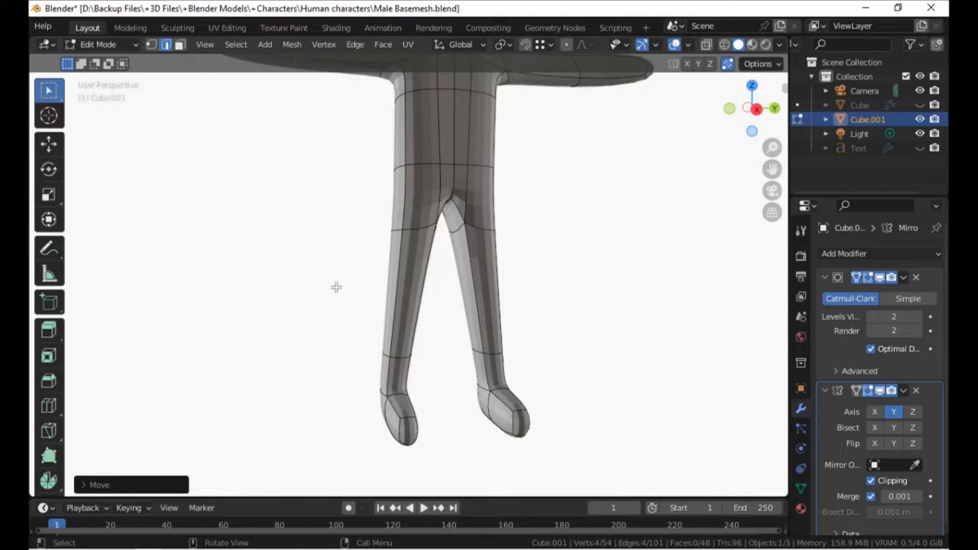
key("ctrl+r")
left_click(390, 295)
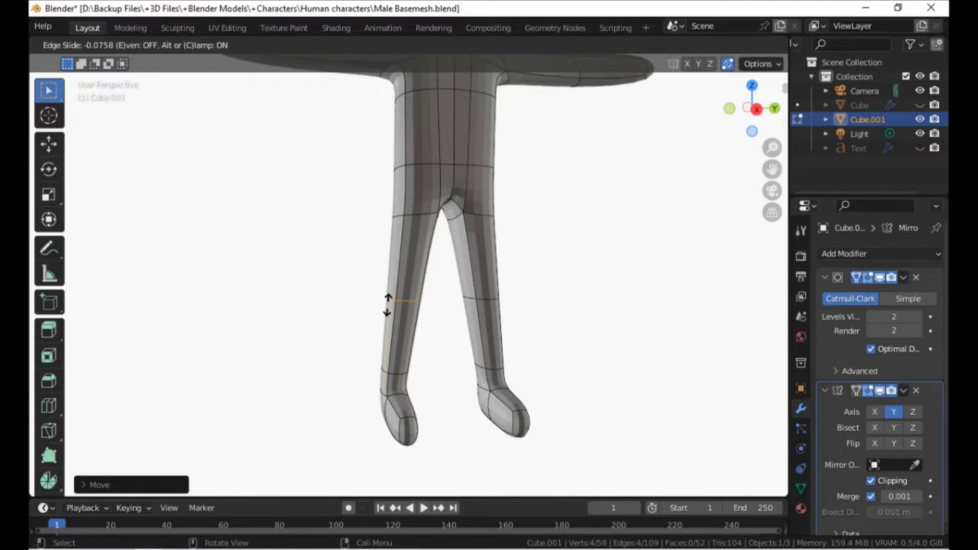
left_click(387, 304)
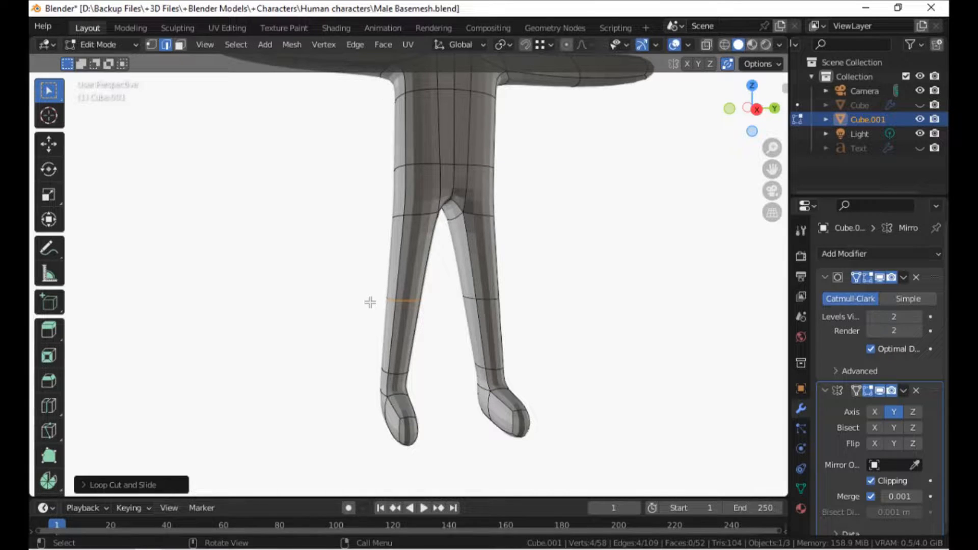
key("ctrl+b")
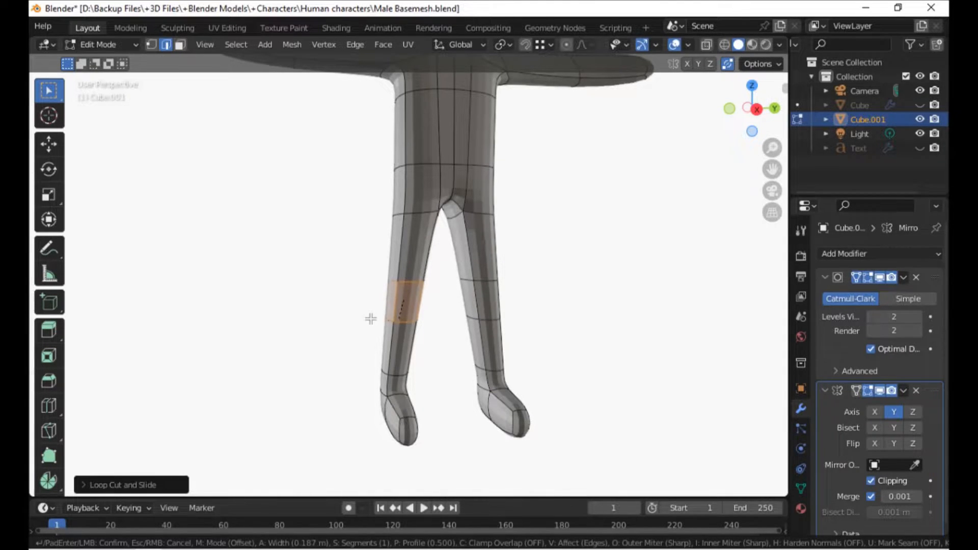
left_click(371, 314)
Select the front face of the knee band and extrude it forward into a kneecap.
middle_click_drag(369, 313, 412, 319)
key("3")
left_click(402, 302)
scroll(402, 302, "up", 2)
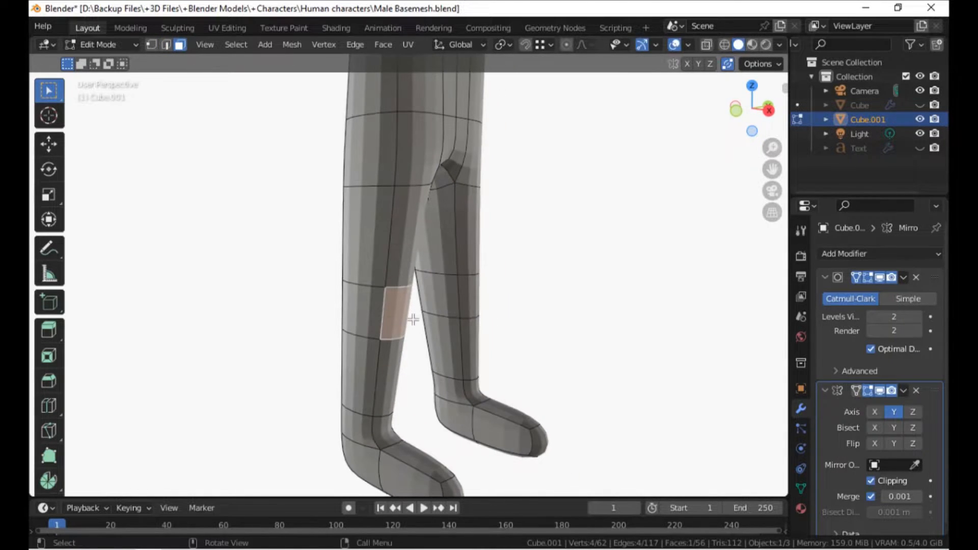
key("e")
left_click(417, 318)
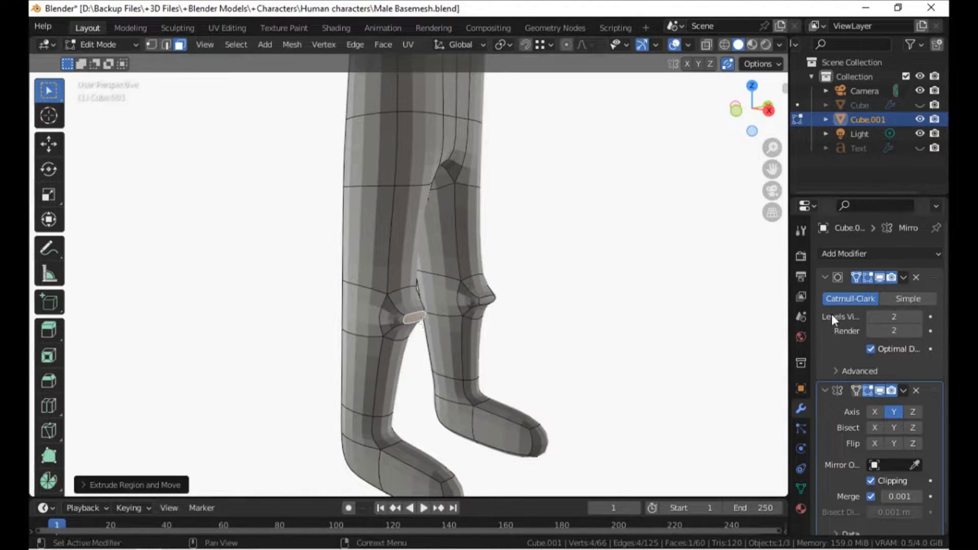
Hide the subdivision and scale the kneecap's upper and lower base edges to about 4.57 along Z.
left_click(880, 277)
scroll(480, 332, "up", 2)
middle_click_drag(446, 357, 484, 346, "shift")
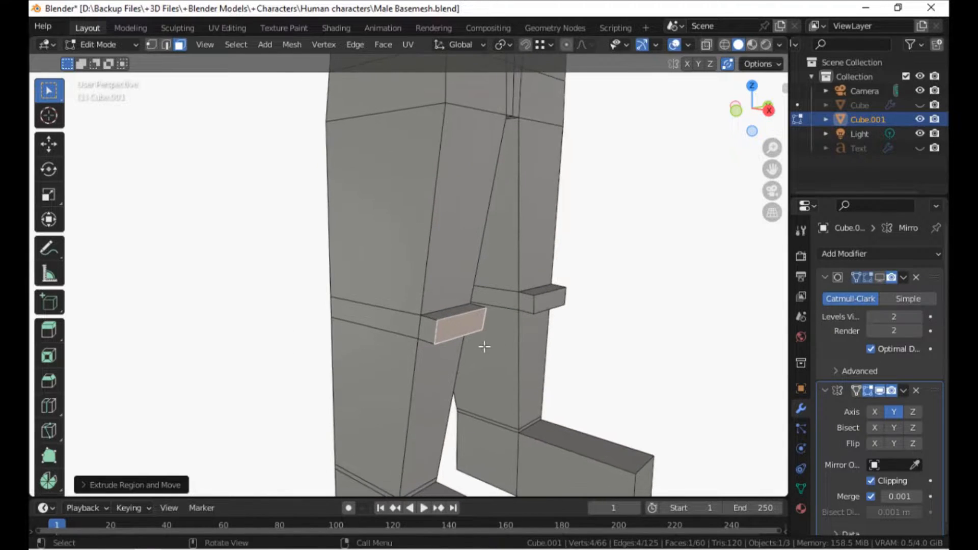
left_click(418, 310)
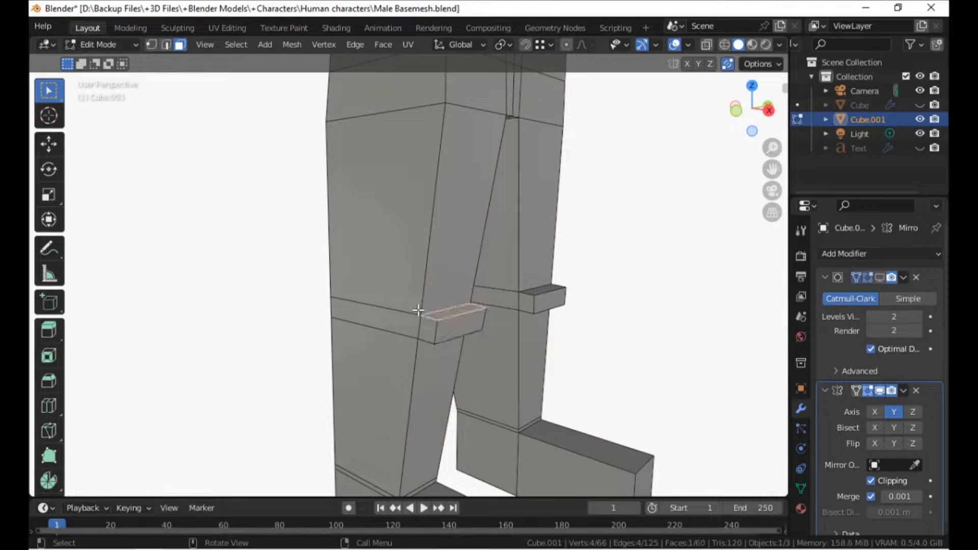
key("1")
key("2")
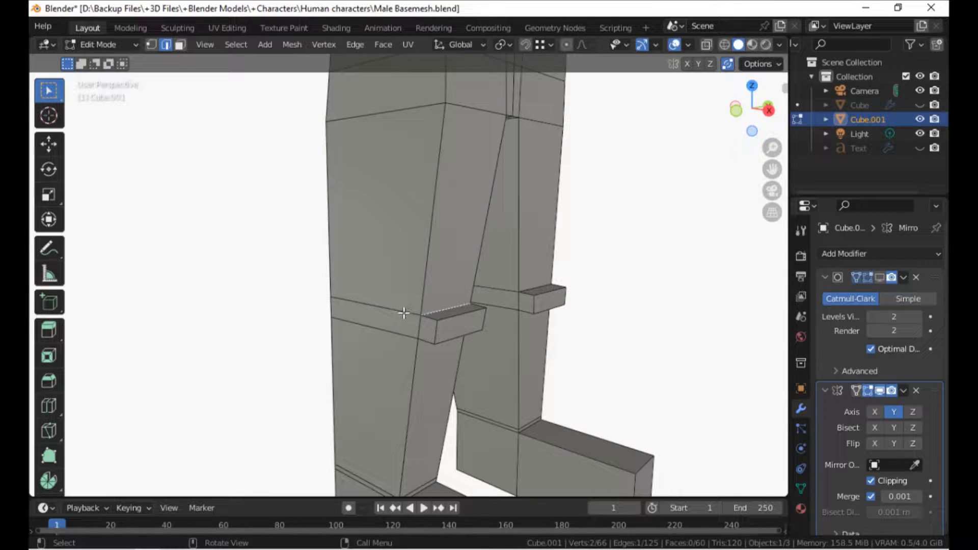
middle_click_drag(399, 351, 400, 304)
left_click(421, 332, "shift")
key("s")
key("z")
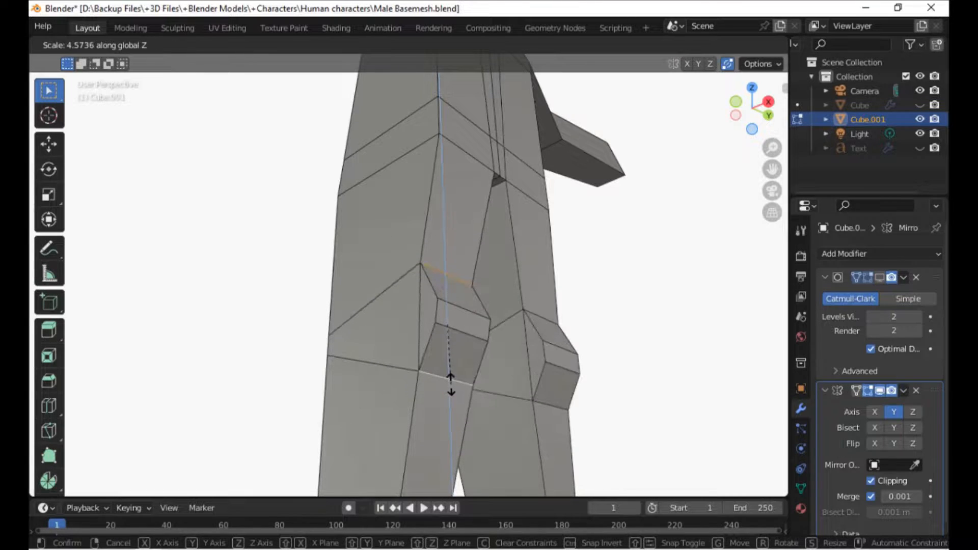
left_click(451, 384)
Move the back face of the knee band forward along X to narrow the knee from behind.
middle_click_drag(451, 383, 402, 354)
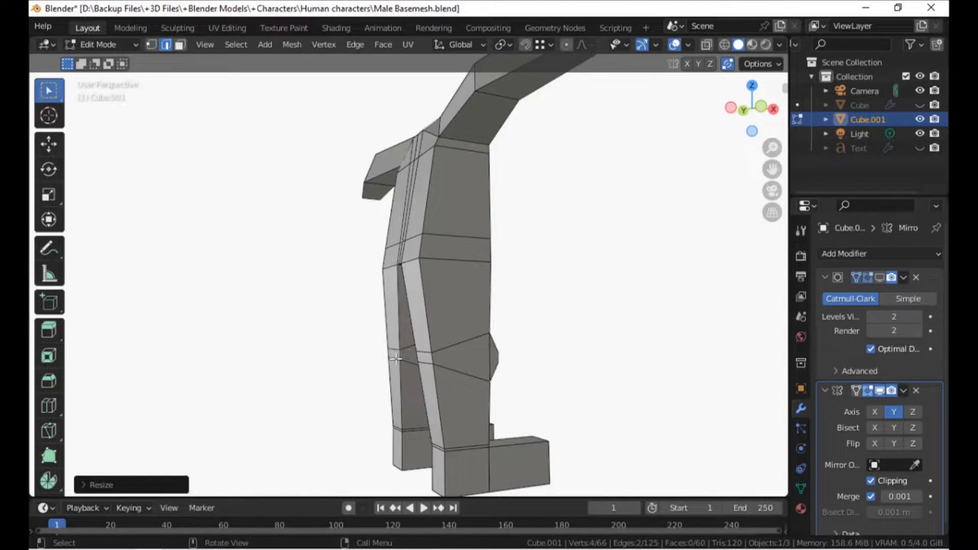
key("3")
left_click(421, 361)
middle_click_drag(421, 362, 395, 371)
key("g")
key("y")
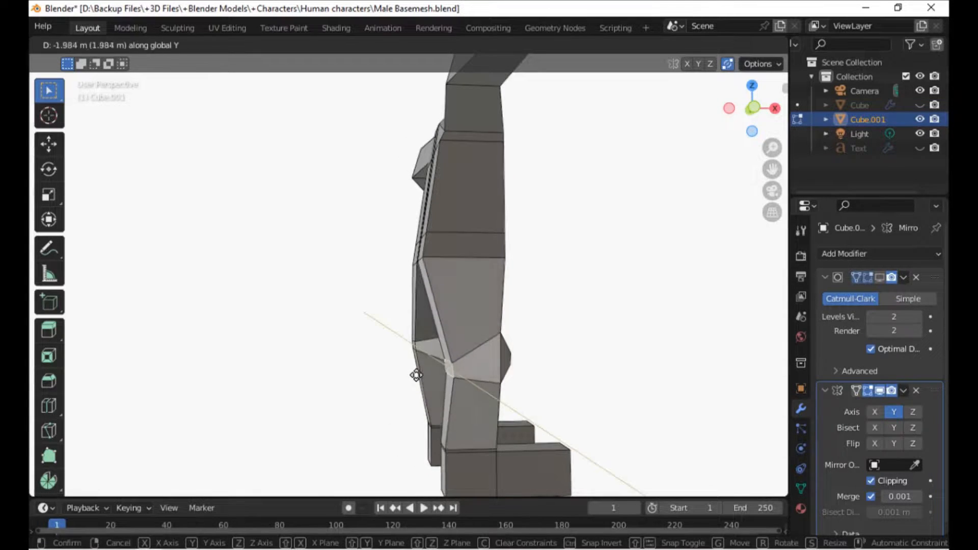
key("x")
left_click(423, 374)
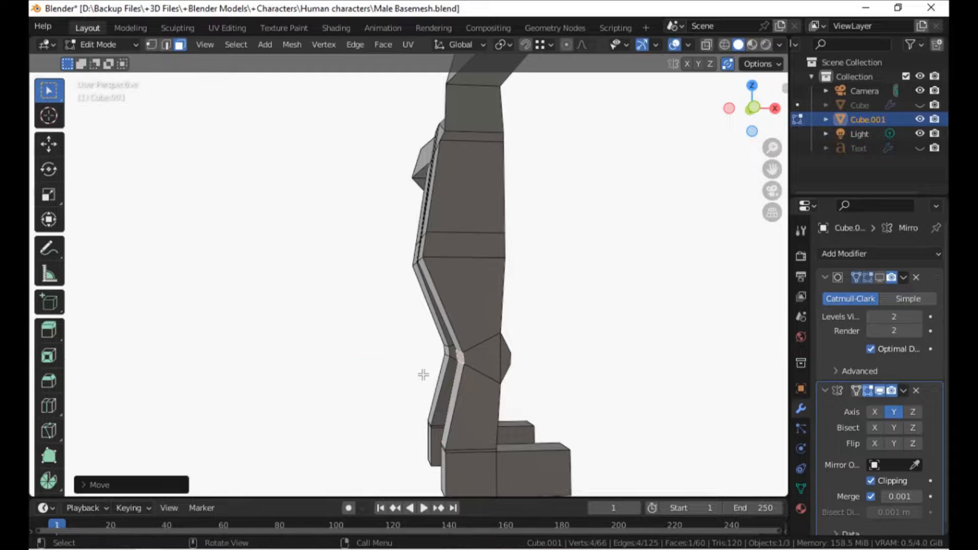
Add a loop cut around the thigh above the knee and move its back edge about 0.15 m backward along X.
key("ctrl+r")
left_click(424, 311)
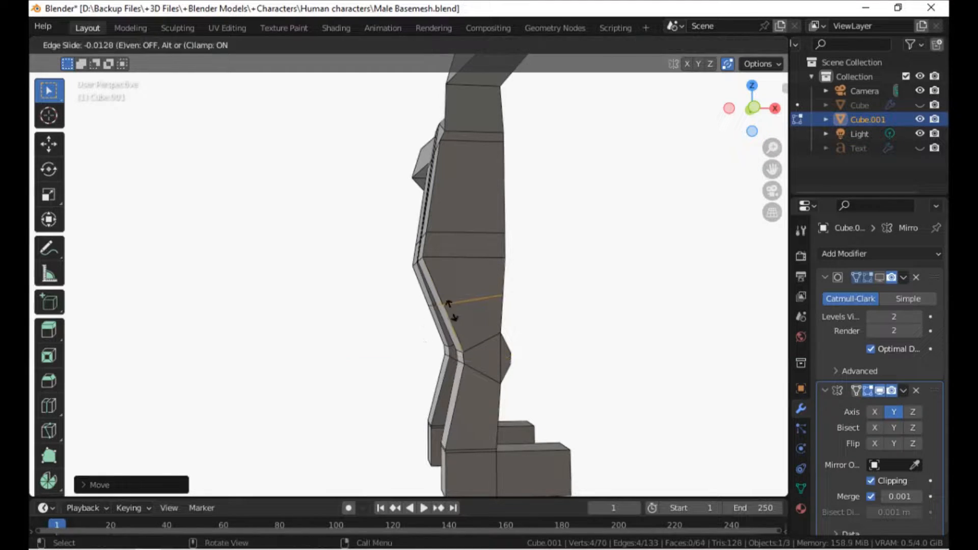
left_click(419, 332)
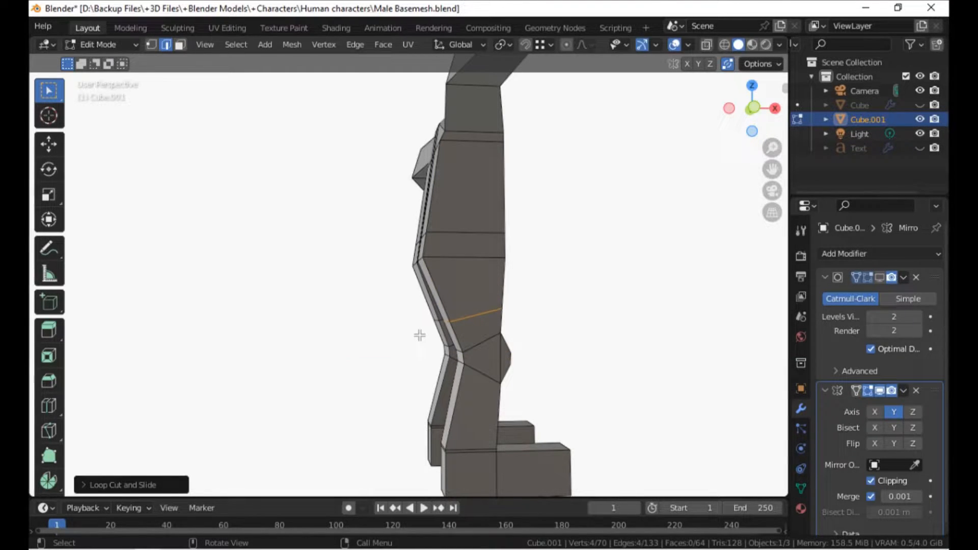
left_click(417, 327)
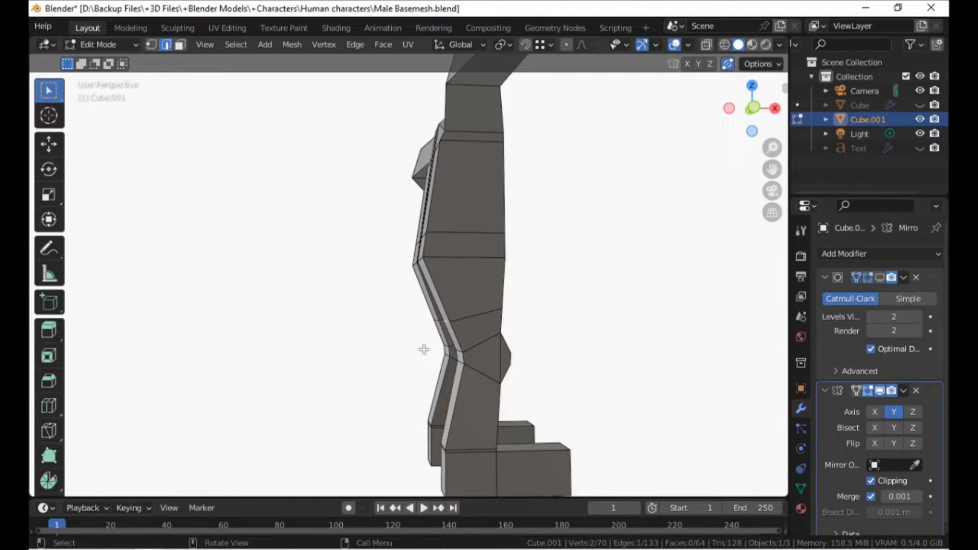
key("g")
key("y")
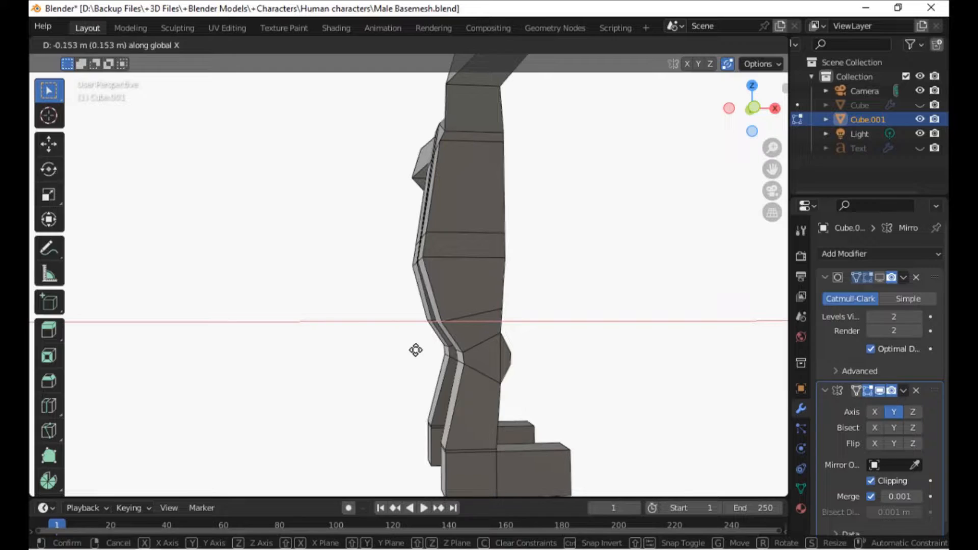
left_click(415, 350)
Show the subdivision, select the hip loops through the mesh with X-ray and move them about 0.36 m forward in front view.
left_click(880, 278)
scroll(423, 305, "down", 4)
middle_click_drag(356, 300, 467, 342)
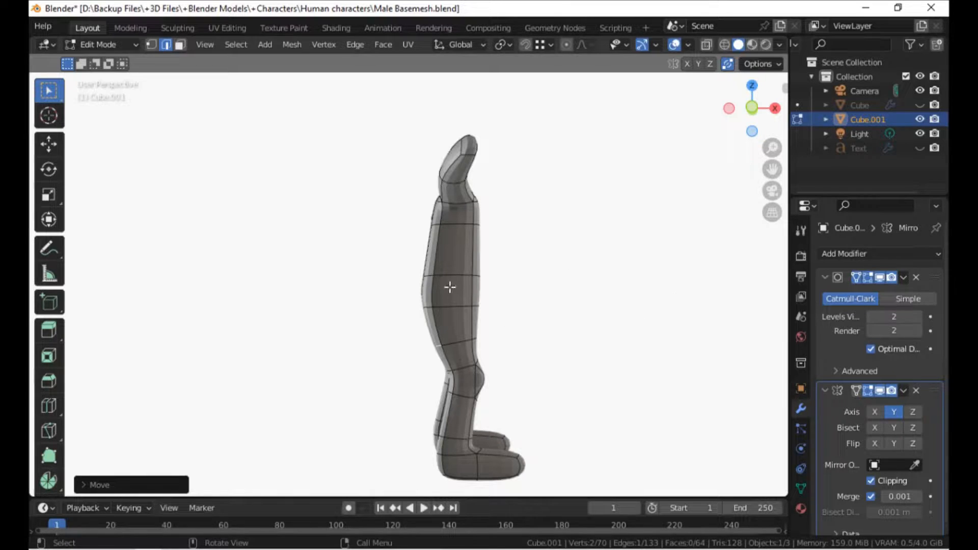
key("1")
key("alt+z")
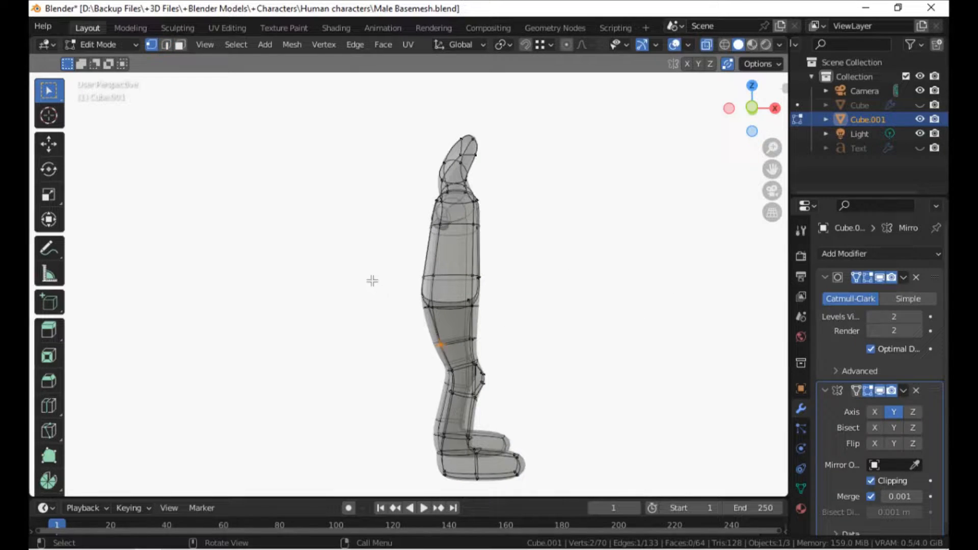
left_click_drag(399, 258, 483, 321)
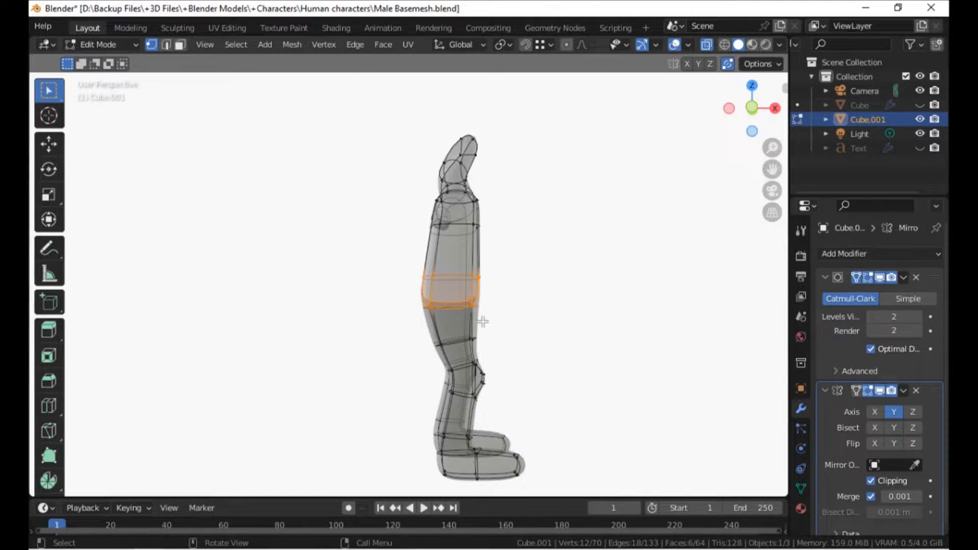
key("KP_1")
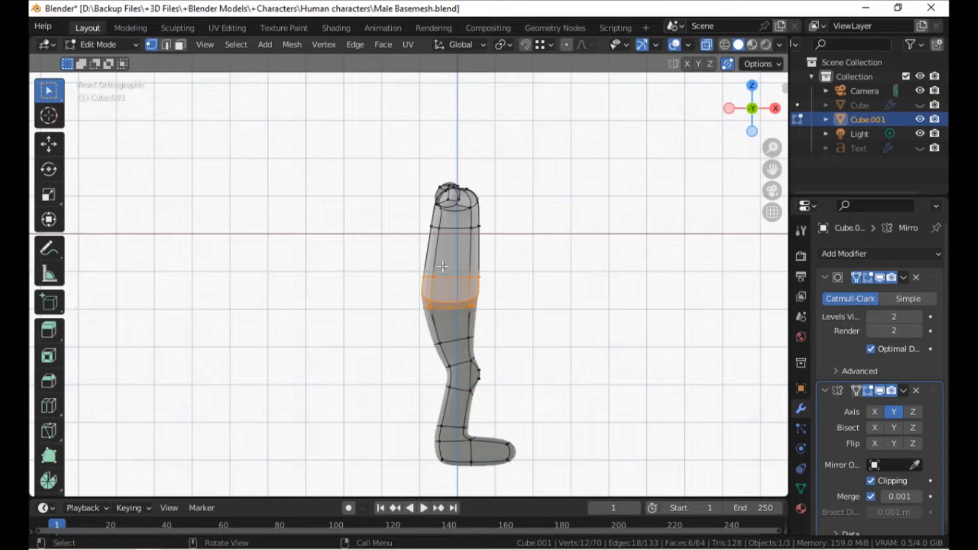
key("g")
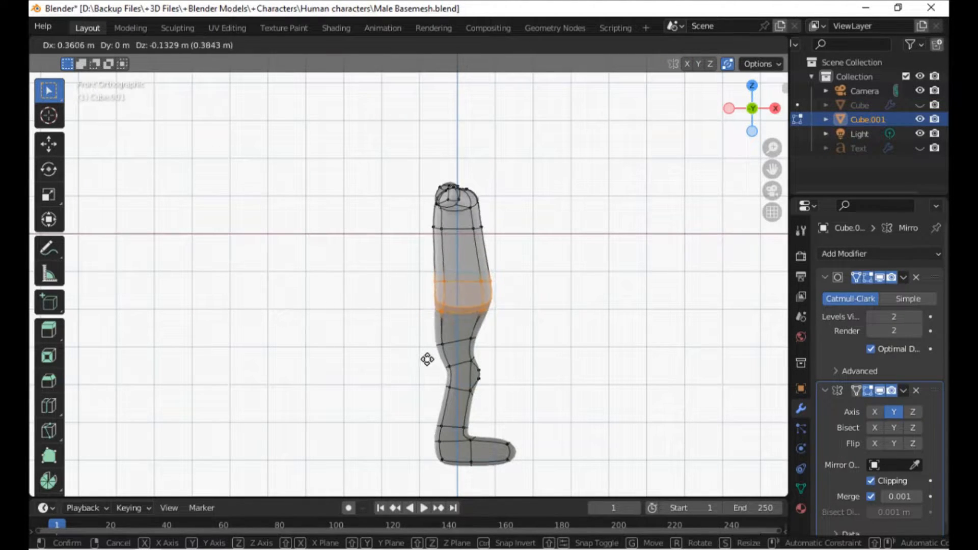
left_click(415, 354)
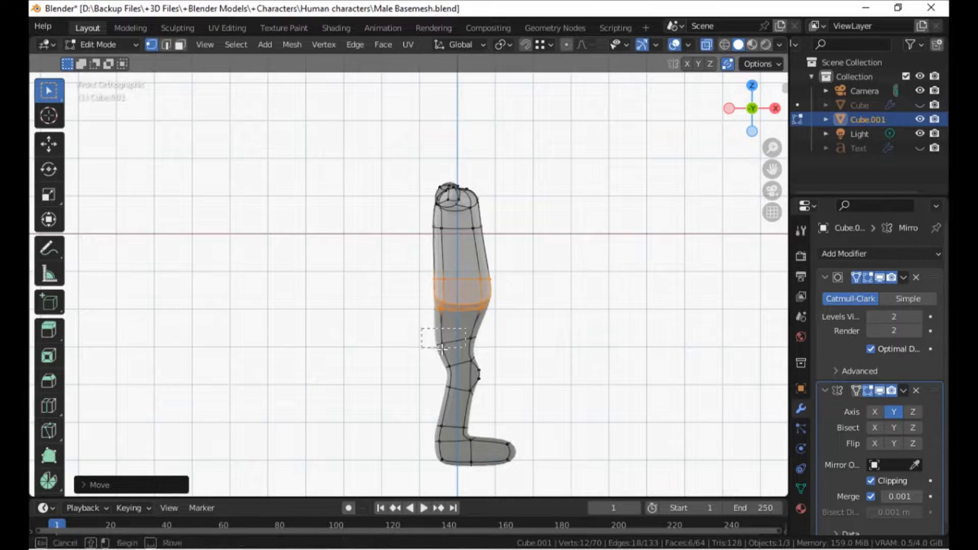
Move the thigh loop above the knee slightly forward to line up with the hips.
left_click(466, 340, "alt")
key("g")
left_click(478, 348)
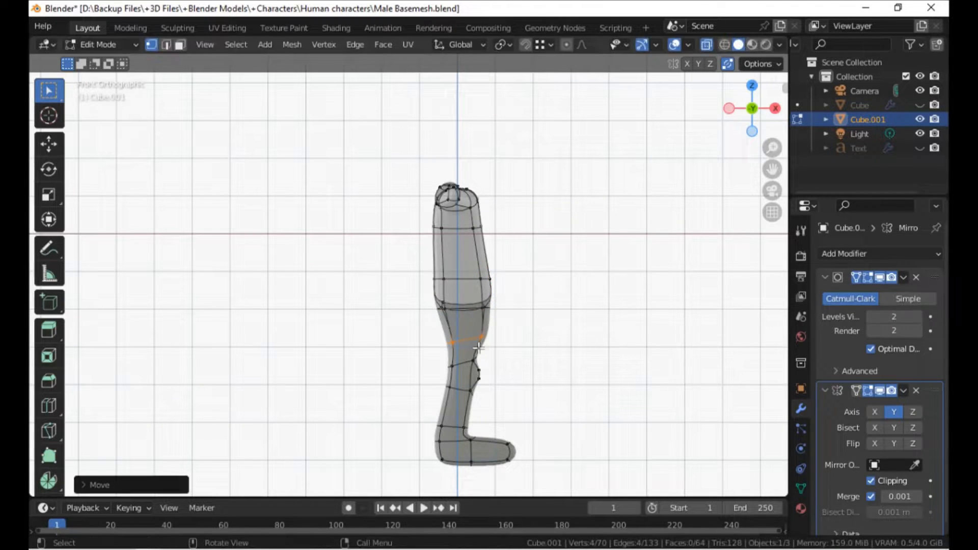
Add a loop cut around the waist just above the hips and scale it narrower along X.
middle_click_drag(408, 263, 407, 284, "shift")
key("ctrl+r")
left_click(434, 281)
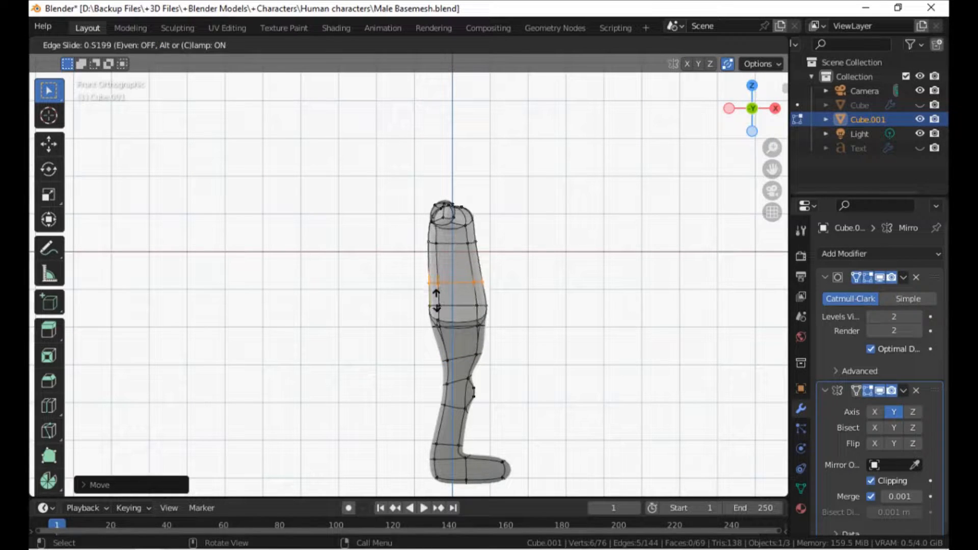
left_click(437, 306)
key("s")
key("x")
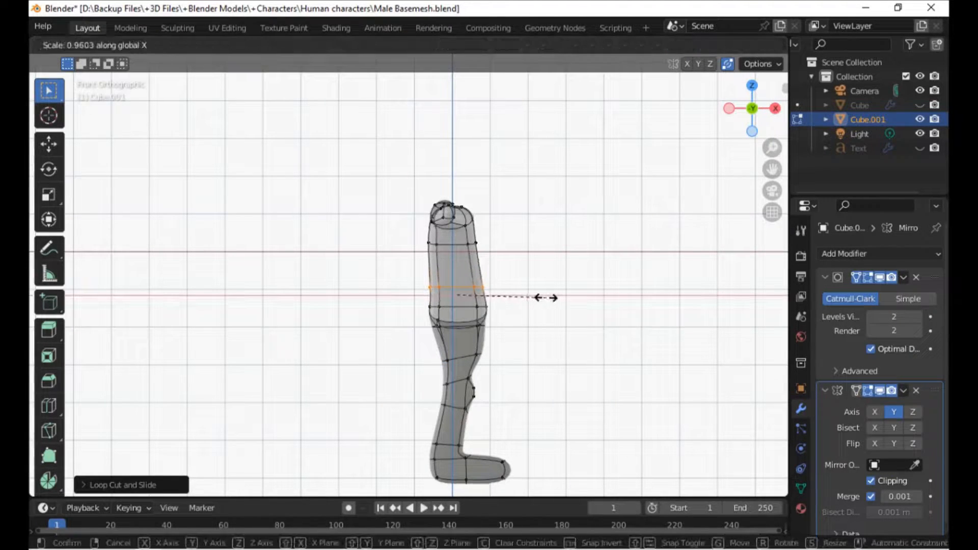
left_click(494, 291)
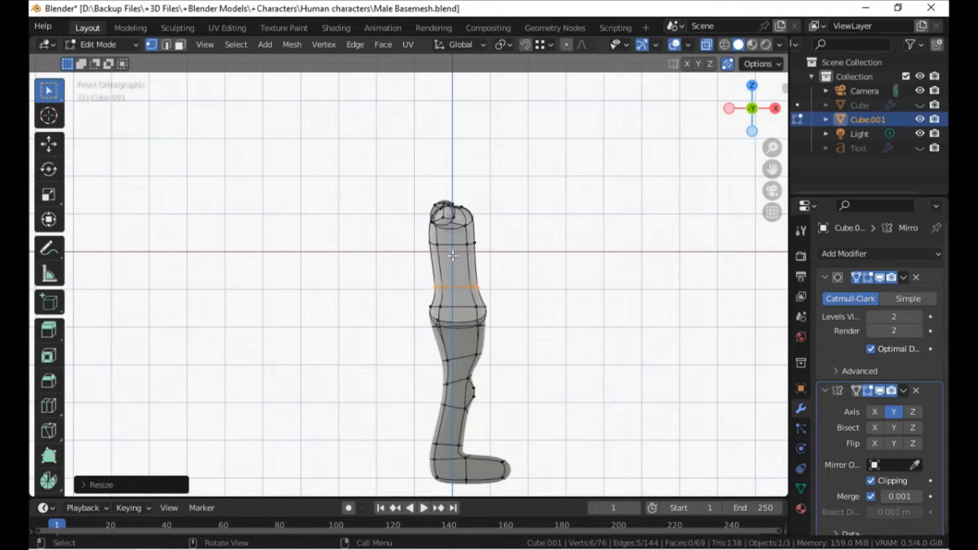
Select the whole upper chest with the arms and move it forward over the hips.
left_click_drag(509, 186, 350, 269)
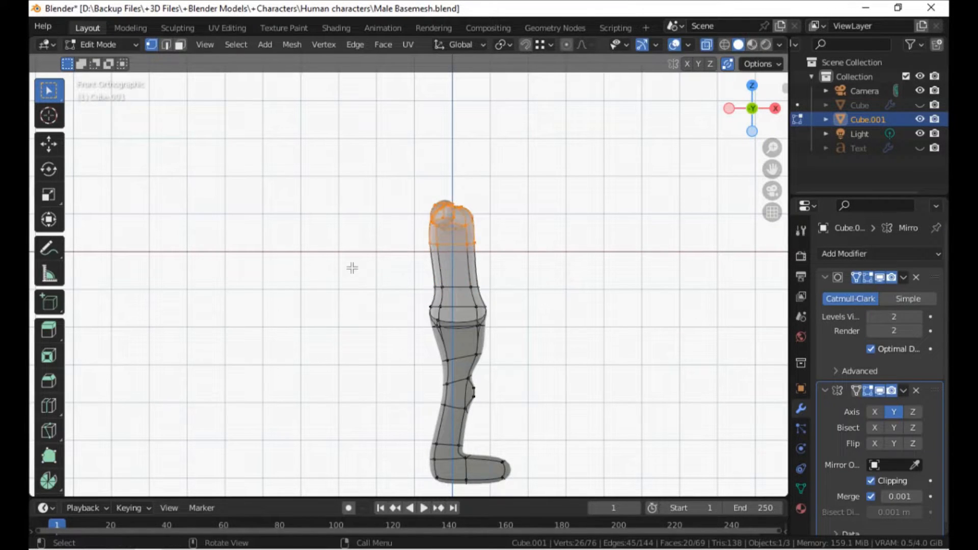
key("g")
left_click(363, 267)
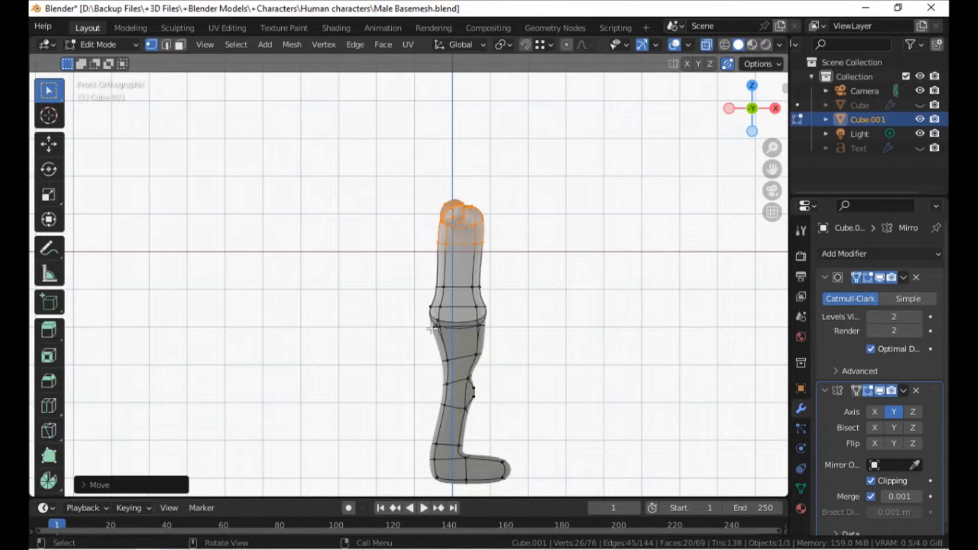
Rotate the upper chest and arms by about -18° and adjust their depth by scaling along X.
key("r")
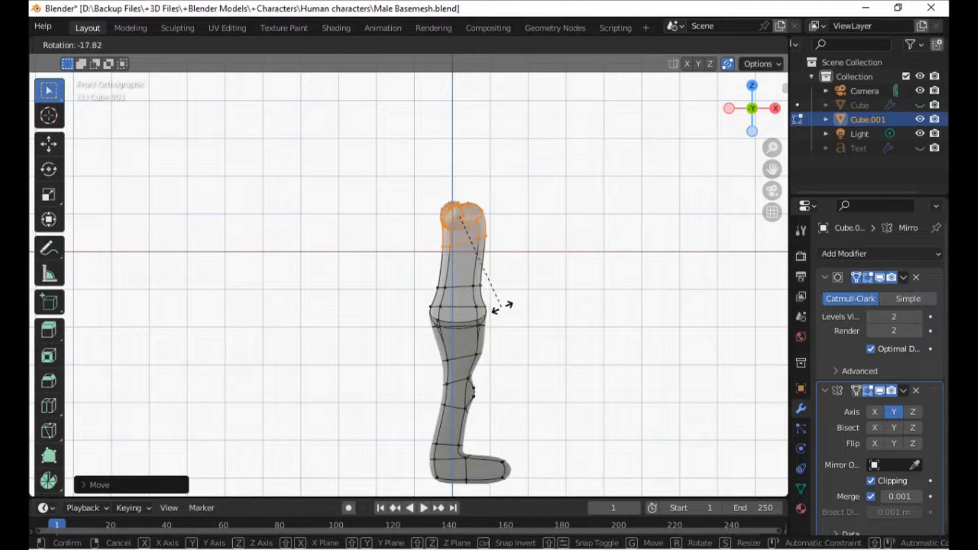
left_click(502, 306)
key("s")
key("x")
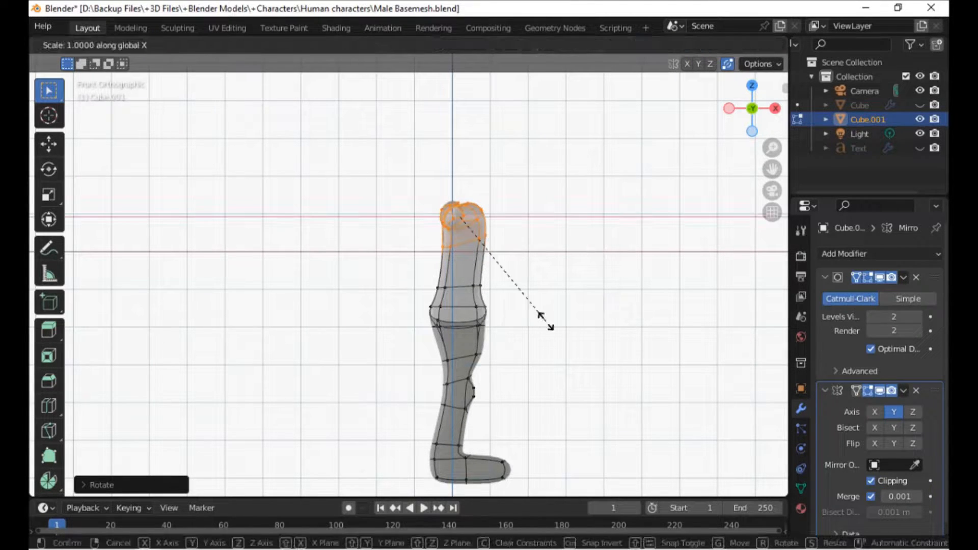
left_click(528, 345)
Select the two centre vertices at the top of the chest and edge-slide them down by a factor of about 0.5.
middle_click_drag(528, 345, 435, 326)
scroll(429, 370, "up", 4)
scroll(397, 332, "up", 2)
left_click(452, 280)
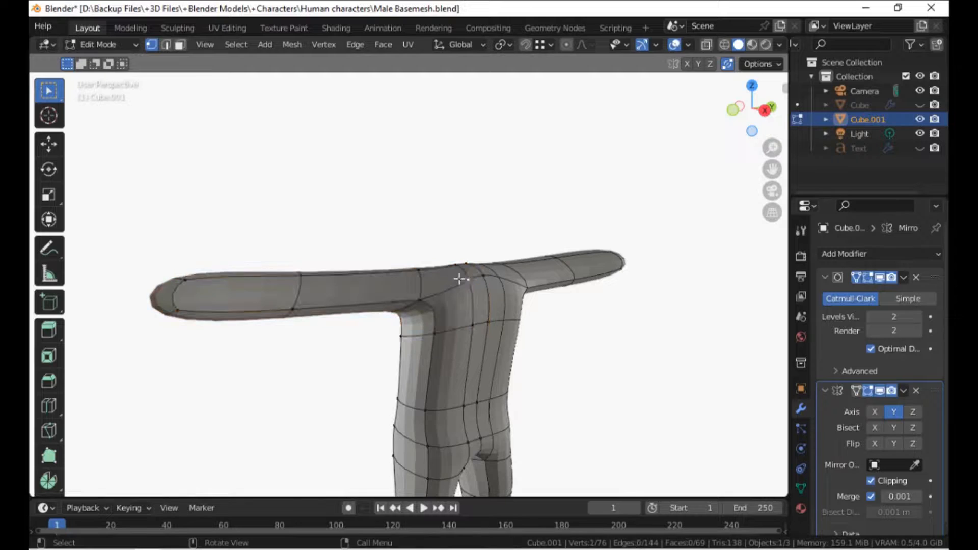
left_click(462, 276, "shift")
key("g")
key("g")
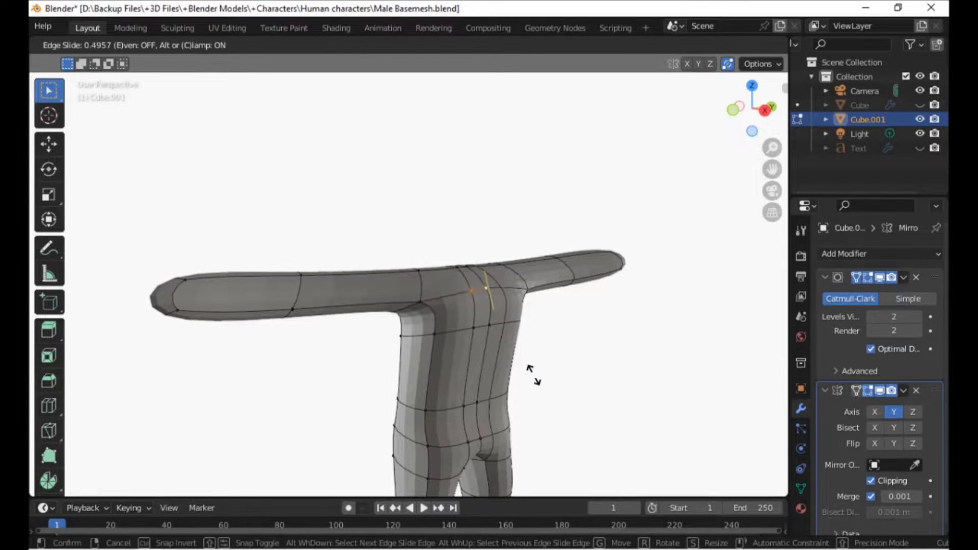
left_click(505, 375)
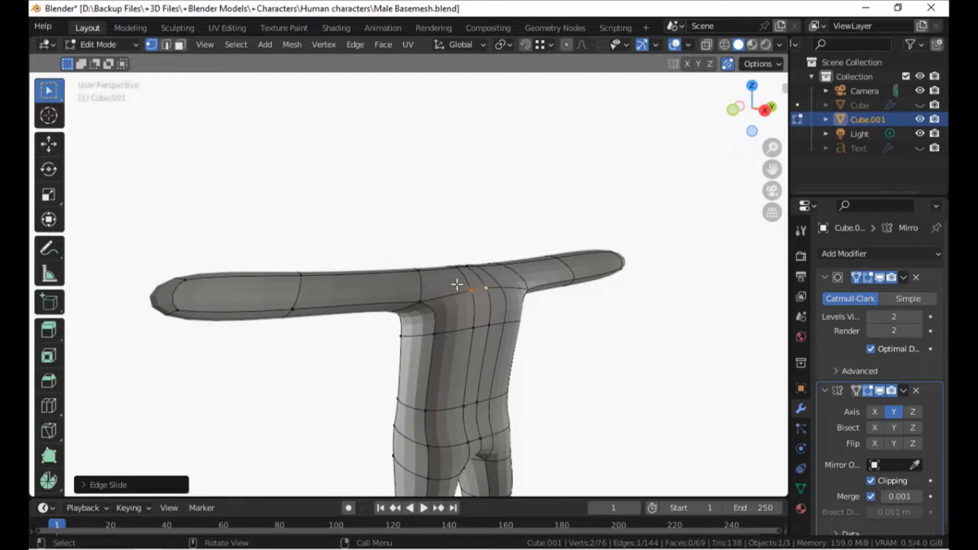
Hide the subdivision and edge-slide the chest loop's centre edge and side vertex along the torso.
left_click(880, 278)
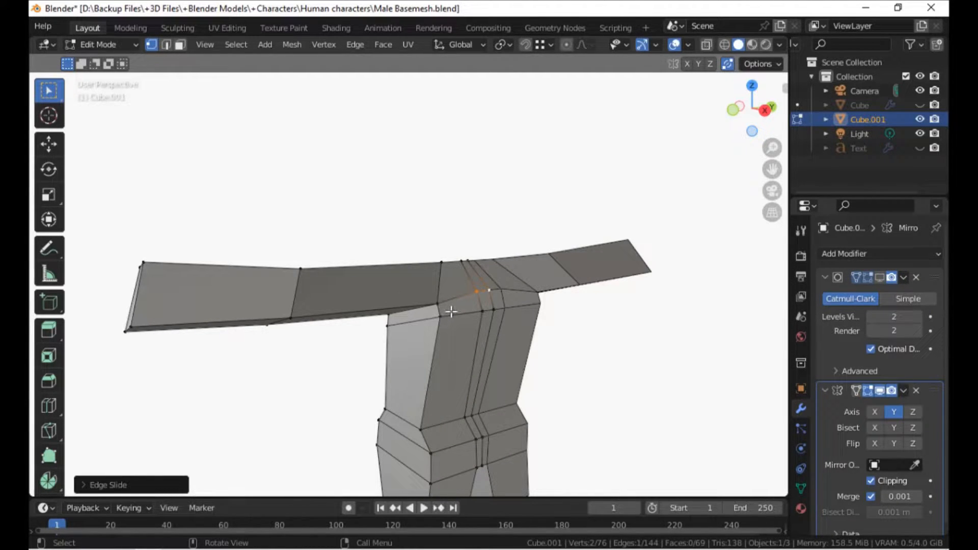
left_click(465, 330, "alt")
key("g")
key("g")
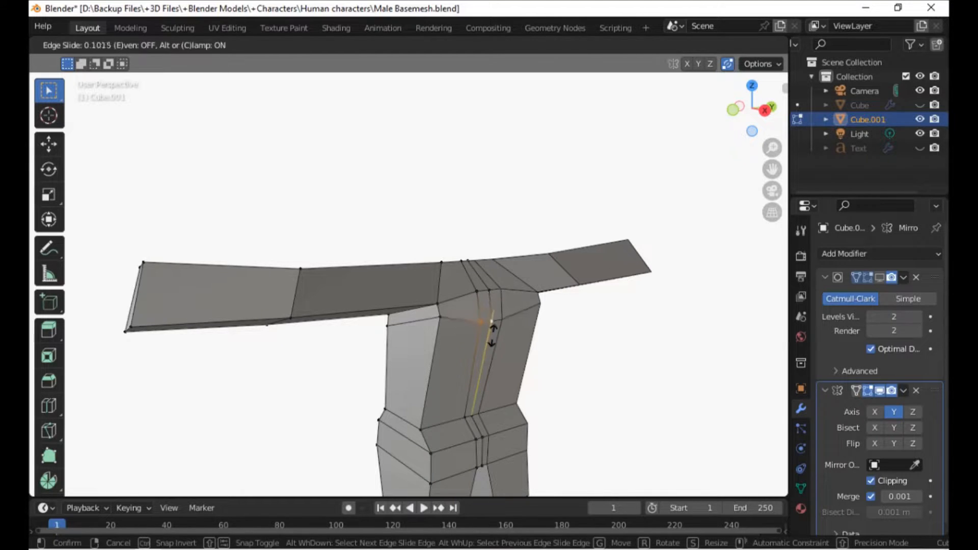
left_click(461, 348)
mouse_move(461, 348)
middle_mouse_down()
mouse_move(358, 330)
mouse_move(459, 334)
mouse_move(509, 357)
mouse_move(496, 327)
mouse_move(549, 329)
mouse_move(476, 332)
mouse_move(519, 336)
mouse_move(491, 321)
mouse_move(467, 355)
mouse_move(461, 341)
middle_mouse_up()
left_click(353, 316)
key("g")
key("g")
left_click(433, 372)
Select two vertices on the top of the torso near the neck area and move them along X.
left_click(411, 198)
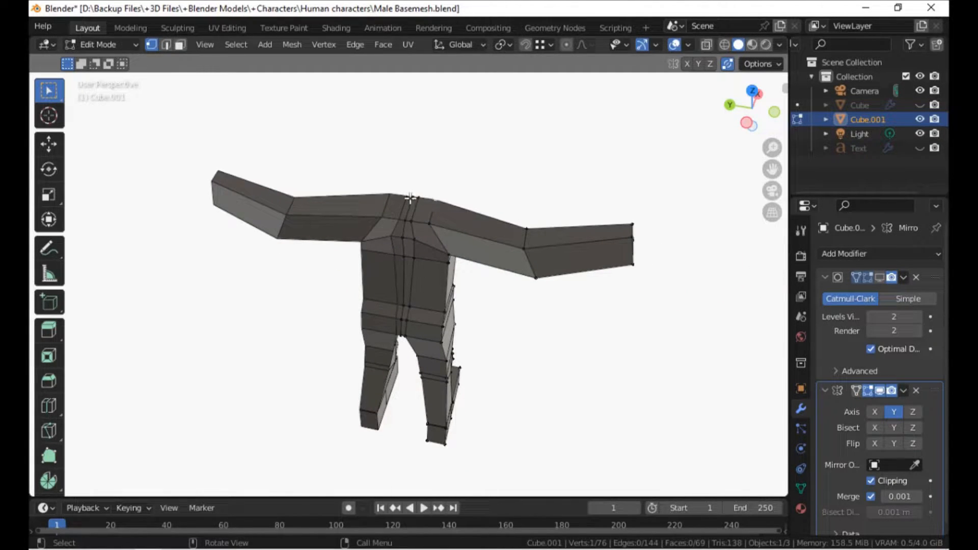
left_click(429, 223, "shift")
key("g")
key("x")
left_click(488, 249)
Move the front and back vertices beside the centre line on top of the torso outward along Y to widen the neck base.
middle_click_drag(488, 250, 389, 314)
left_click(527, 289)
left_click(424, 333, "shift")
key("g")
key("y")
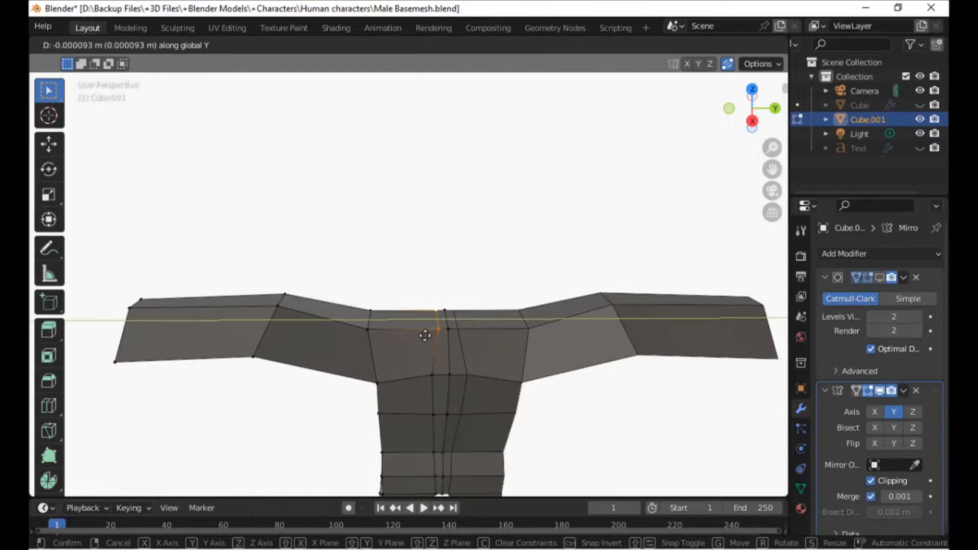
left_click(397, 337)
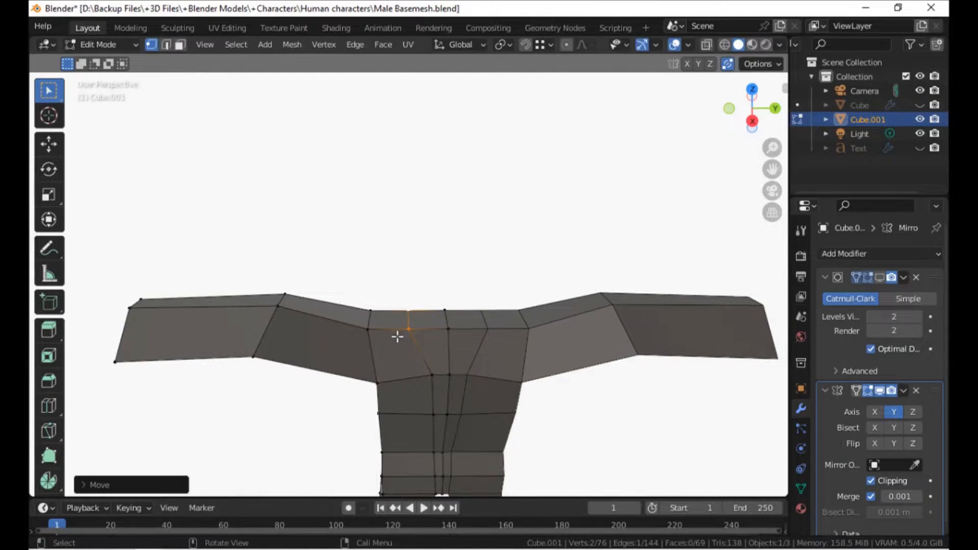
Select the face at the top centre of the torso and extrude it upward to form the neck.
key("3")
left_click(417, 321)
middle_click_drag(395, 345, 454, 333)
key("e")
left_click(426, 323)
Rotate the neck's top face and reposition it in front view.
left_click(753, 110)
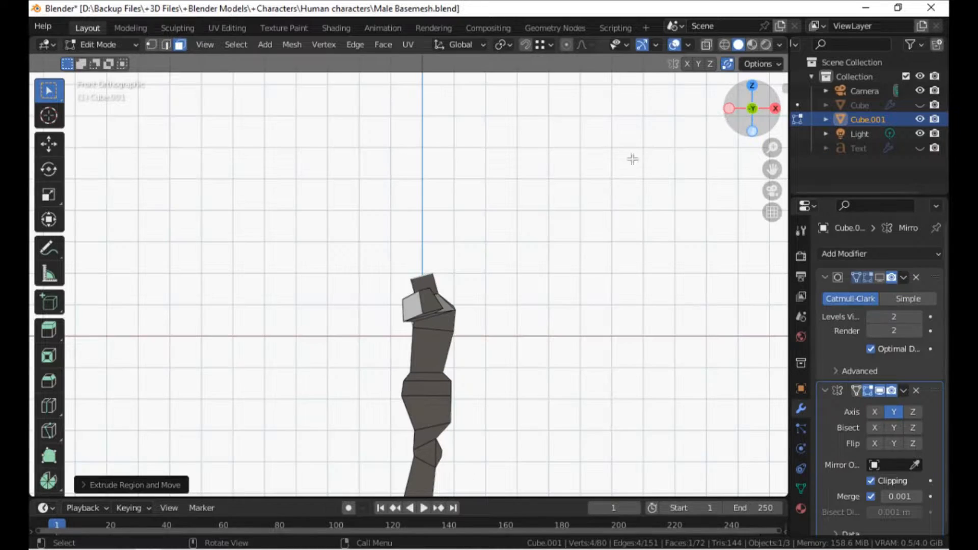
scroll(397, 203, "up", 4)
key("r")
left_click(514, 283)
key("g")
left_click(514, 298)
Select the outer edge of the neck's top face and move it inward along Y to taper the neck.
middle_click_drag(513, 301, 400, 387)
middle_click_drag(424, 348, 352, 319)
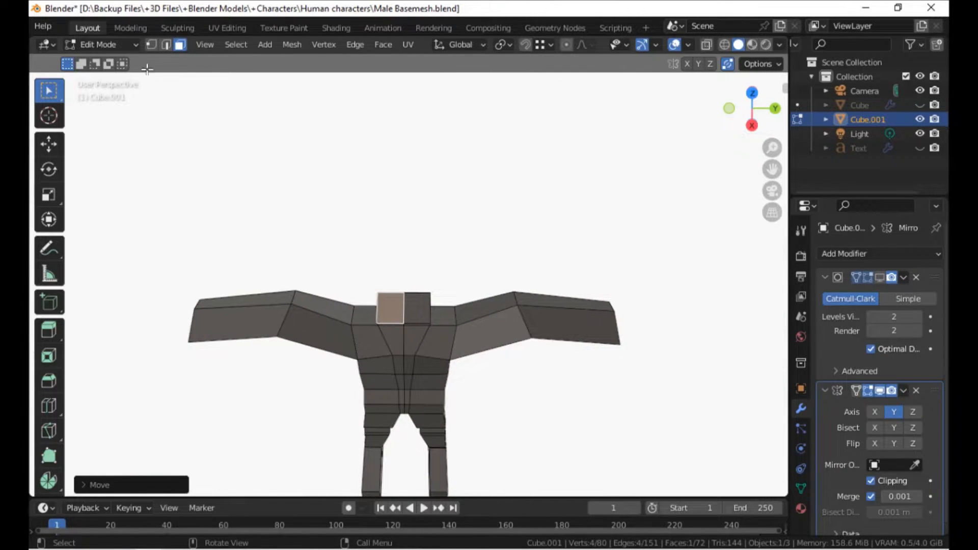
key("2")
left_click(349, 312)
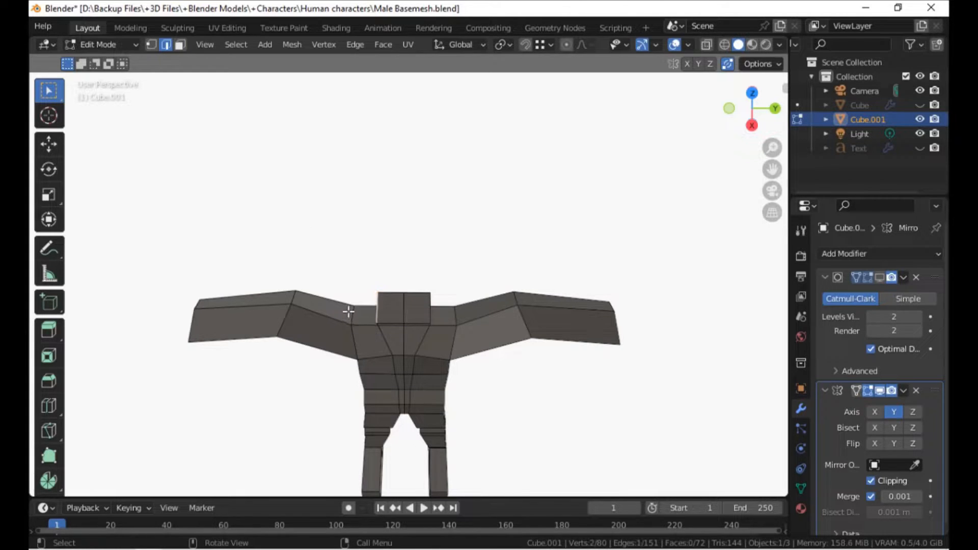
key("g")
key("x")
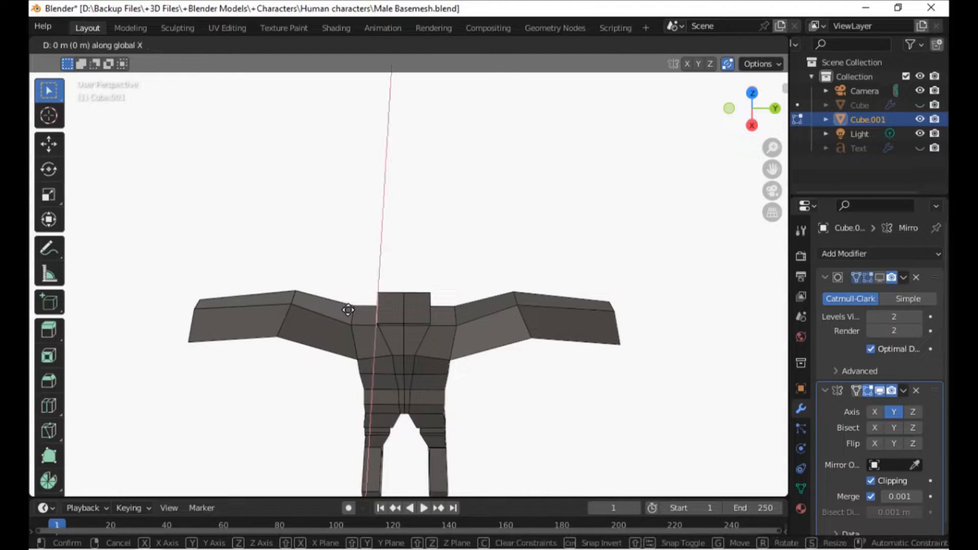
key("y")
left_click(356, 308)
Select the vertices down the front centre of the torso from the upper chest to the crotch and move them forward about 0.2 m along X.
middle_click_drag(356, 308, 335, 398)
scroll(405, 320, "up", 4)
middle_click_drag(399, 329, 367, 334)
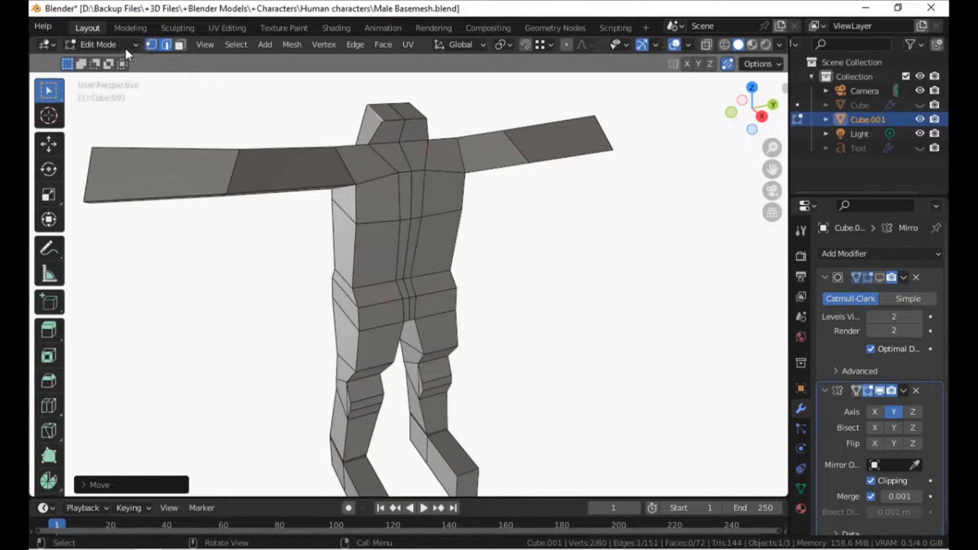
key("1")
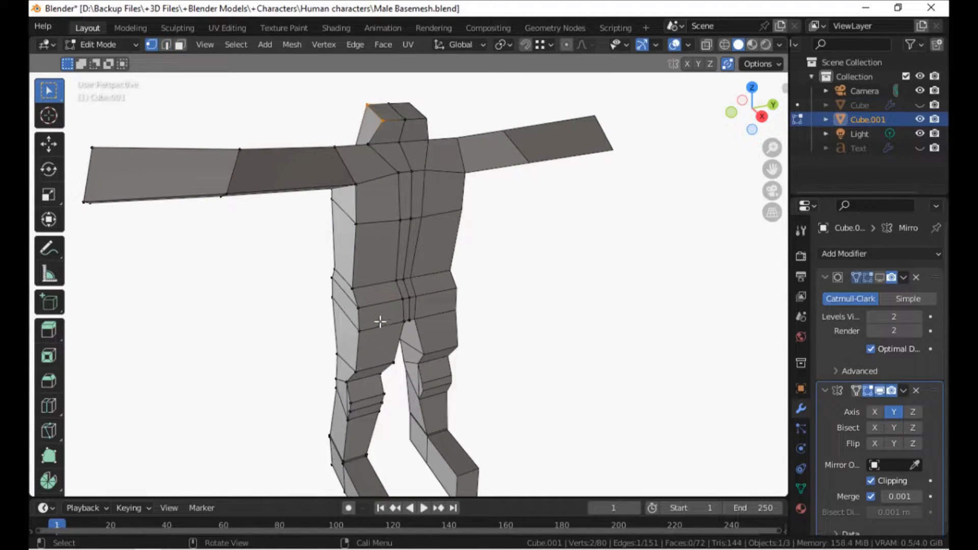
left_click(385, 174, "ctrl")
left_click(375, 177, "shift")
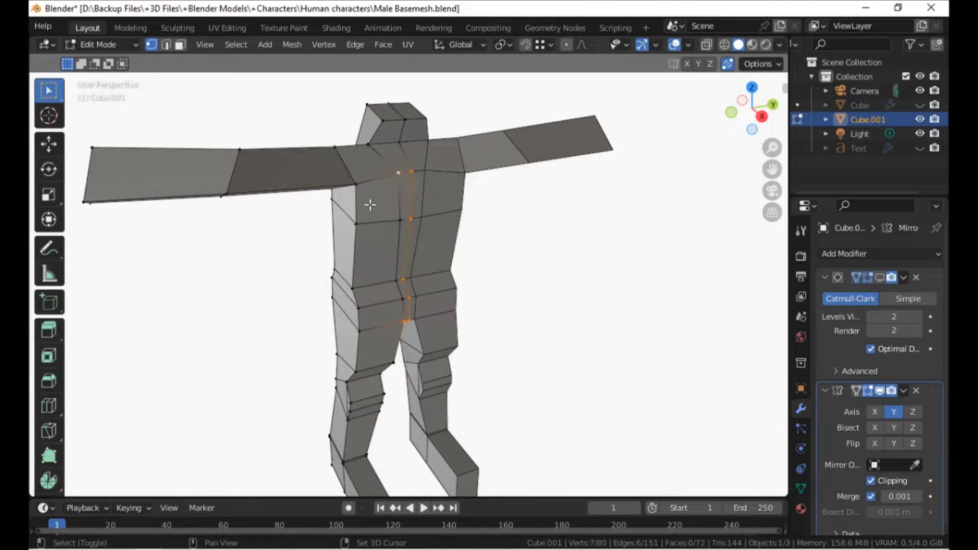
left_click(371, 290, "ctrl")
middle_click_drag(371, 293, 415, 323)
key("g")
key("y")
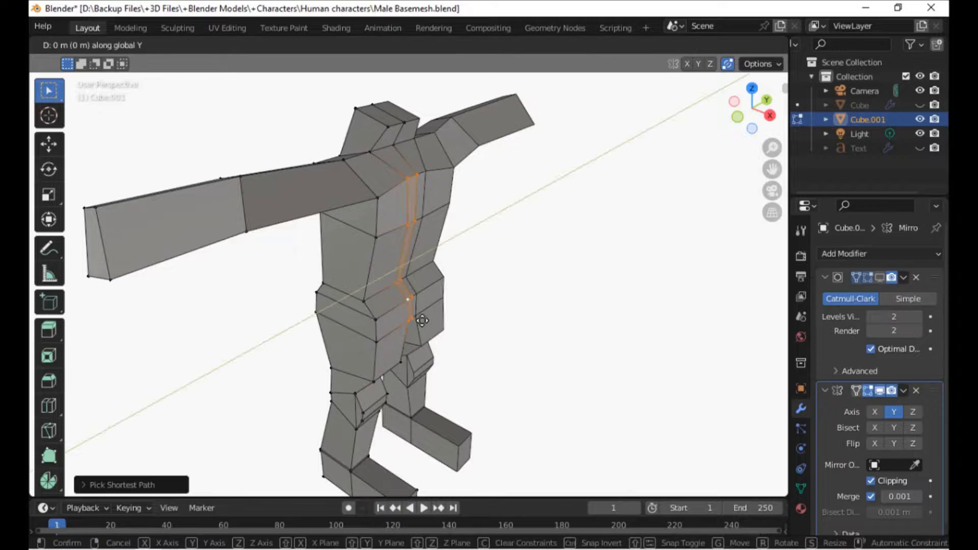
key("x")
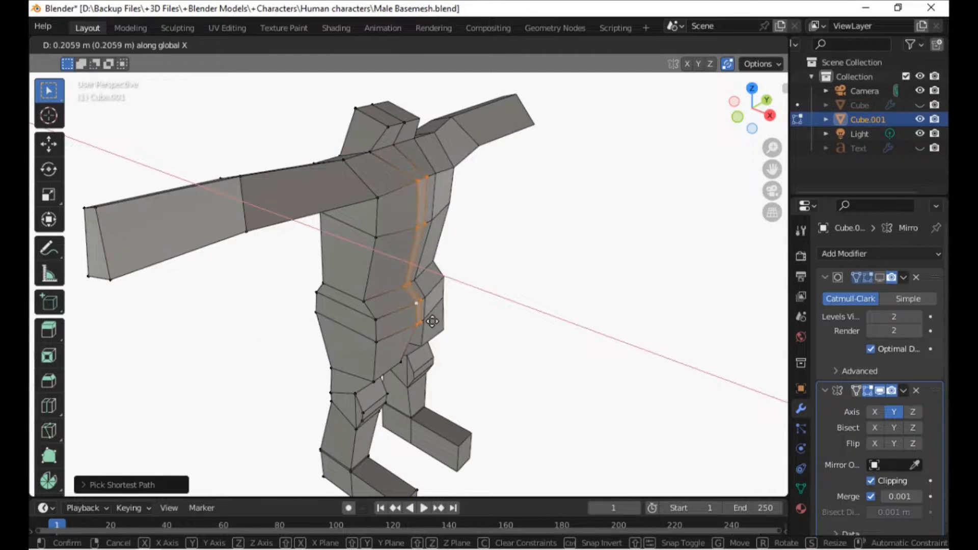
left_click(432, 321)
Enable the Subdivision Surface's viewport display and lower the upper edge at the toe end about 0.42 m along Z.
middle_click_drag(392, 326, 454, 320)
middle_click_drag(381, 328, 510, 326)
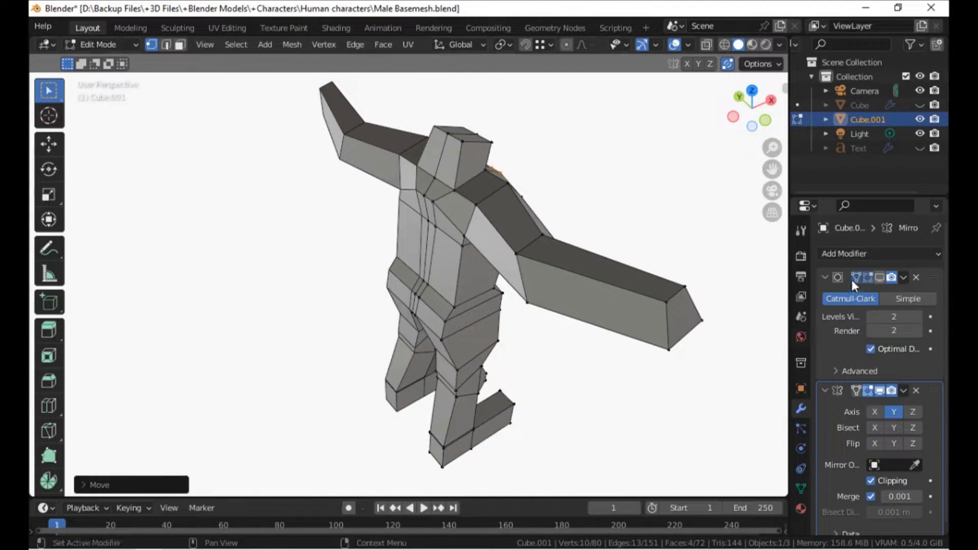
left_click(880, 277)
middle_click_drag(408, 245, 434, 352)
middle_click_drag(432, 429, 426, 324, "shift")
middle_click_drag(429, 413, 406, 284, "shift")
scroll(367, 283, "up", 3)
left_click(436, 269)
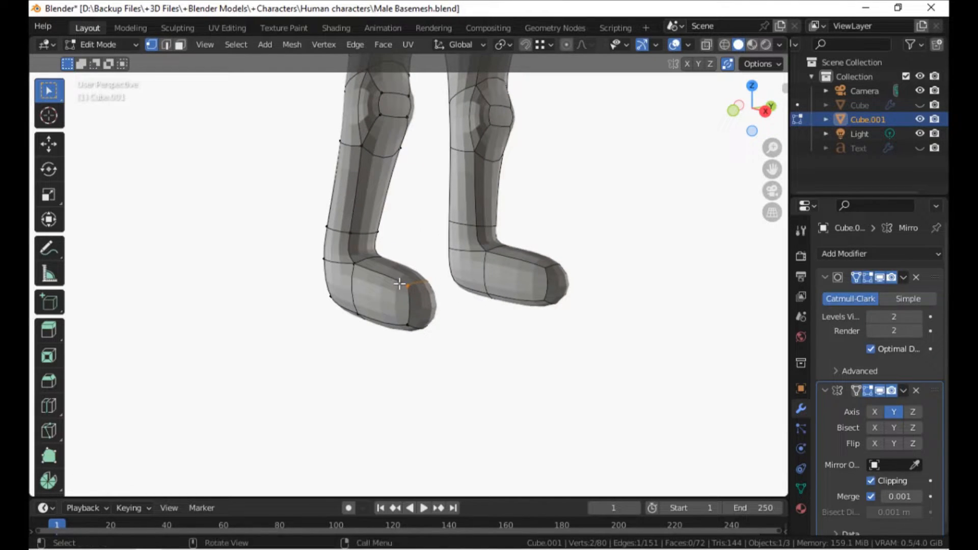
key("g")
key("z")
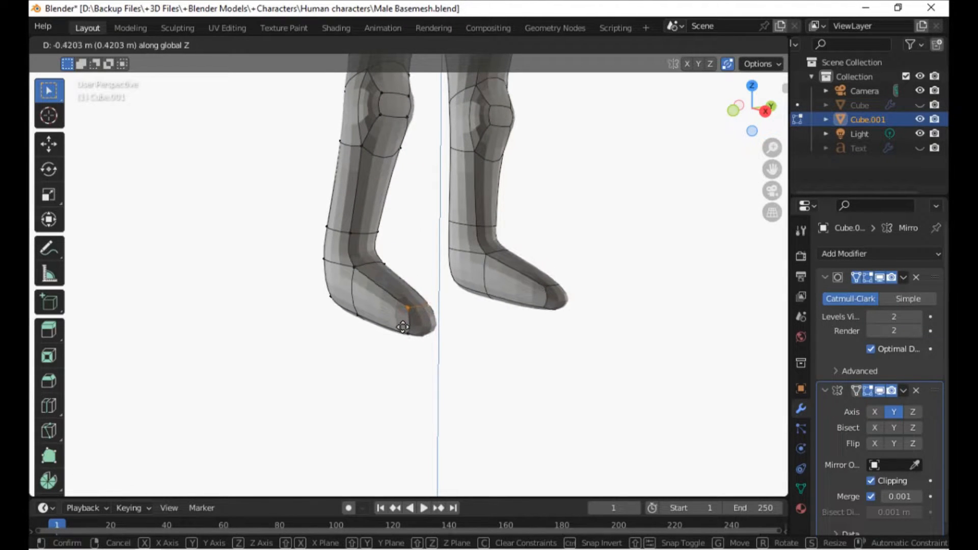
left_click(402, 327)
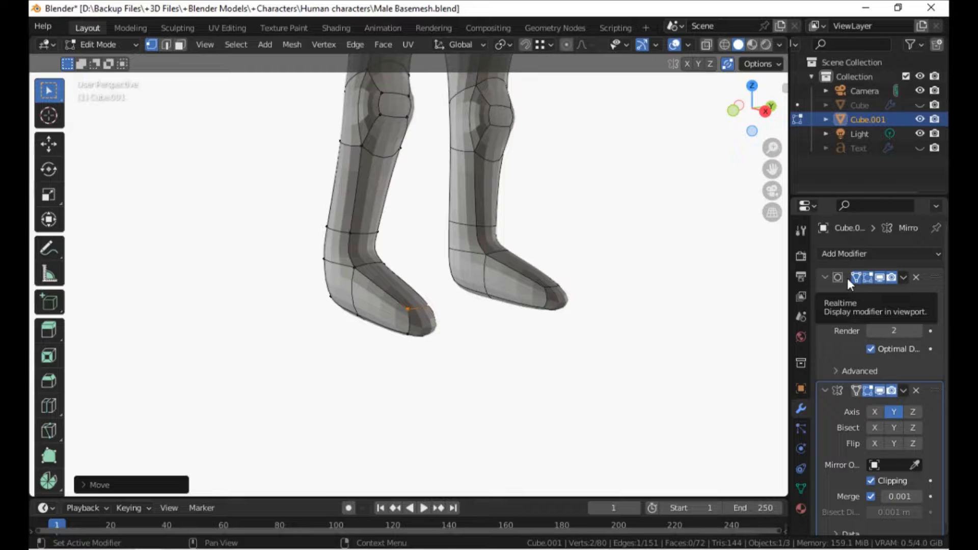
Select the toe-end vertices of the foot and scale them along Y to widen the front of the foot.
middle_click_drag(556, 286, 338, 415)
left_click_drag(325, 356, 395, 413)
key("s")
key("x")
key("y")
left_click(503, 485)
With X-ray on, select the outer waist vertices and move them inward about 0.22 m along Y.
scroll(382, 141, "down", 4)
middle_click_drag(399, 272, 332, 301)
key("alt+z")
scroll(380, 295, "up", 2)
key("alt+z")
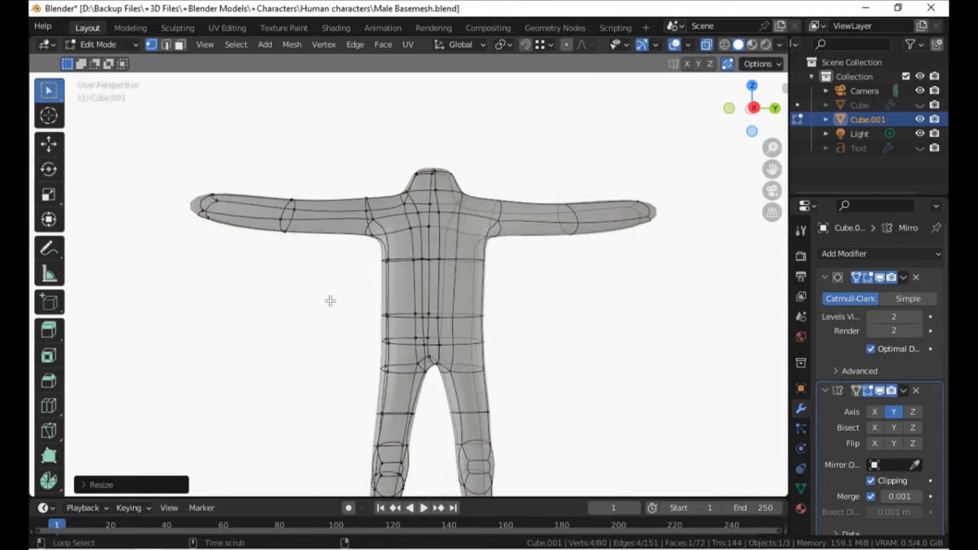
left_click(378, 326)
key("g")
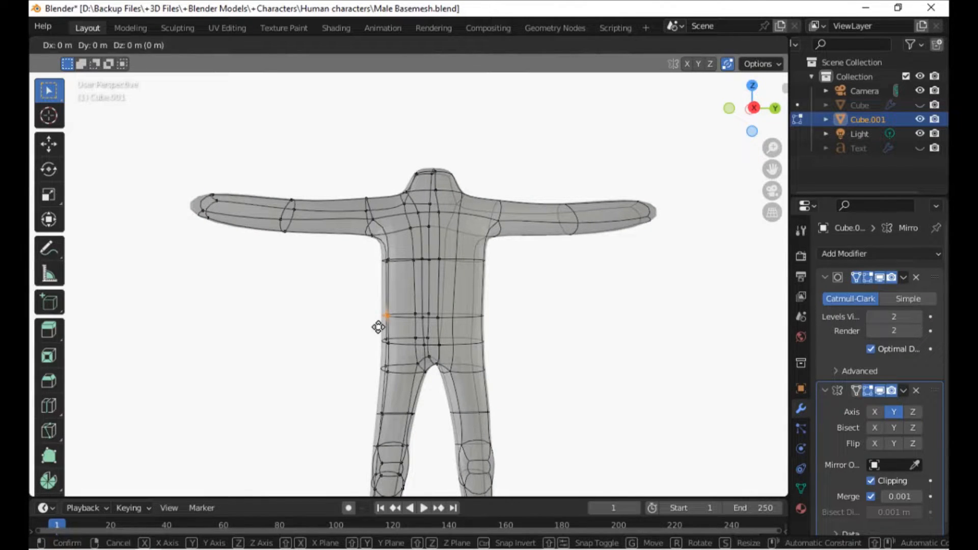
key("y")
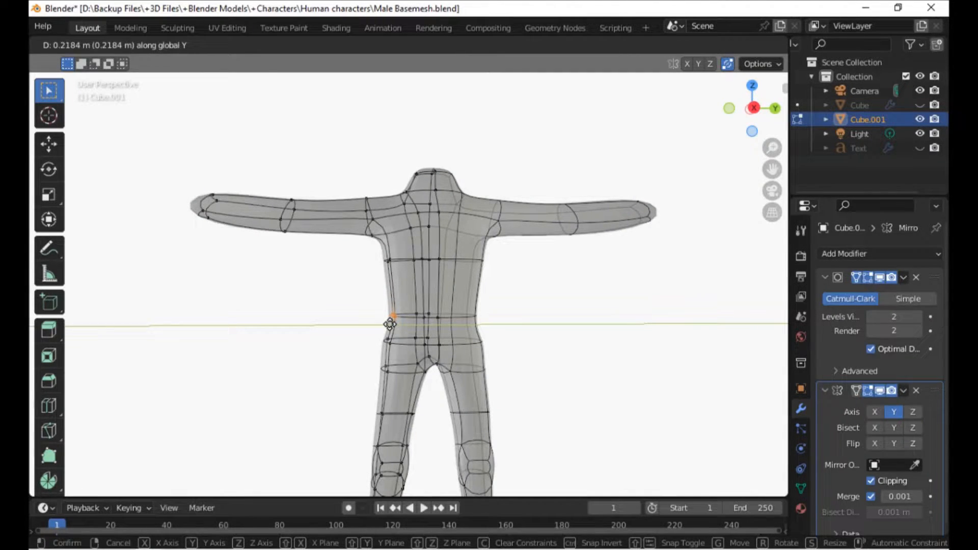
left_click(390, 324)
Reposition the outer hip vertices and the outer thigh vertices above the knee to shape the side contour of the leg.
middle_click_drag(383, 405, 360, 324, "shift")
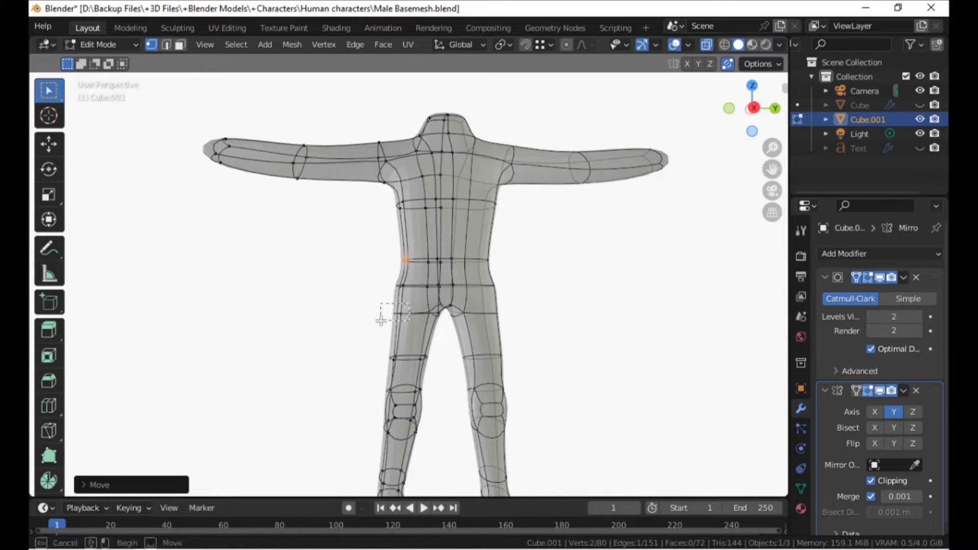
key("g")
left_click(356, 349)
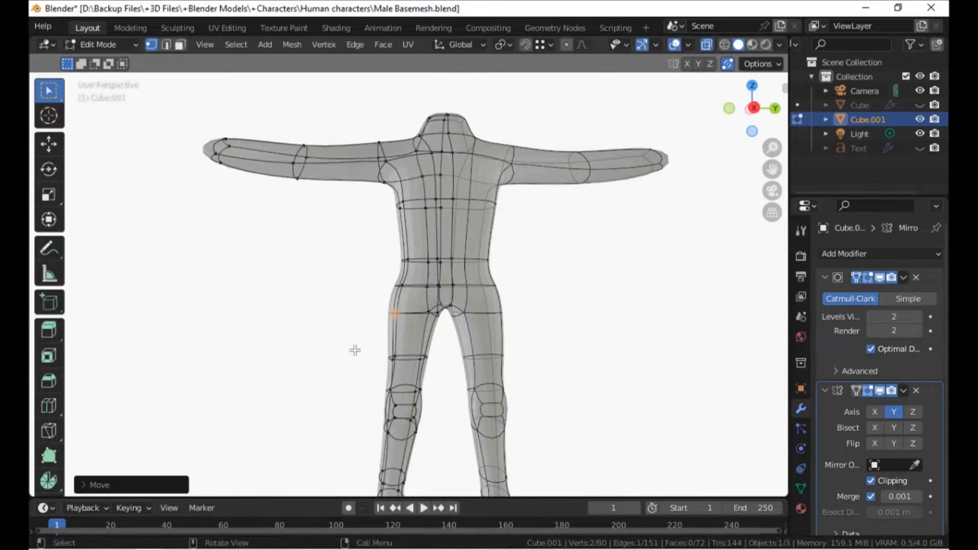
key("g")
left_click(374, 367)
middle_click_drag(386, 445, 382, 363, "shift")
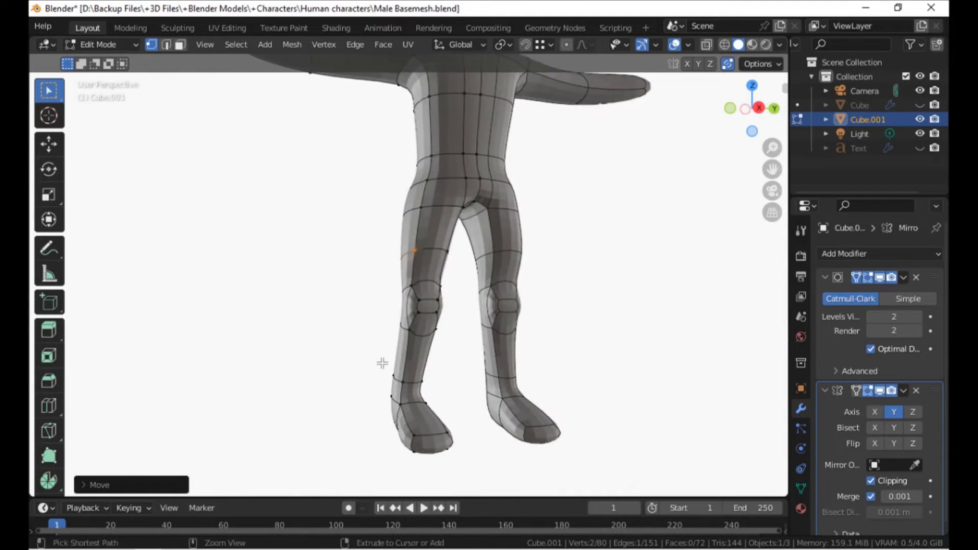
Add a loop cut around the lower leg above the ankle and scale it to about 0.59.
key("ctrl+r")
left_click(383, 377)
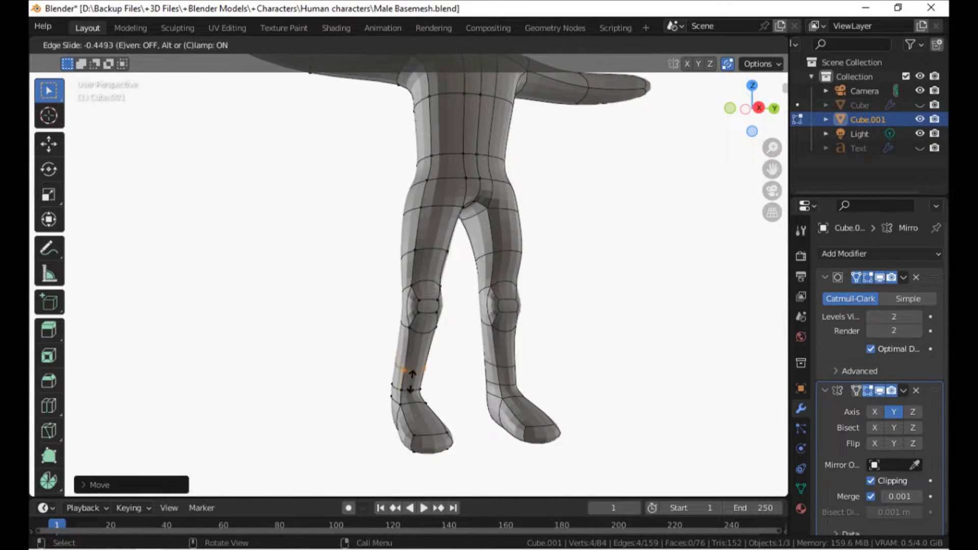
left_click(384, 383)
key("s")
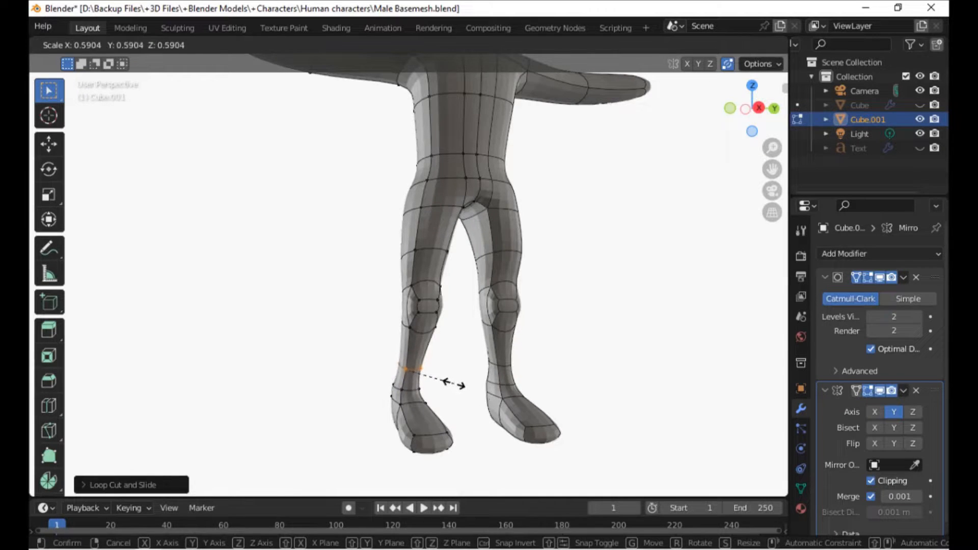
left_click(452, 384)
Add another loop cut around the lower leg between the knee and the ankle loop and scale it to shape the calf.
scroll(413, 464, "up", 3)
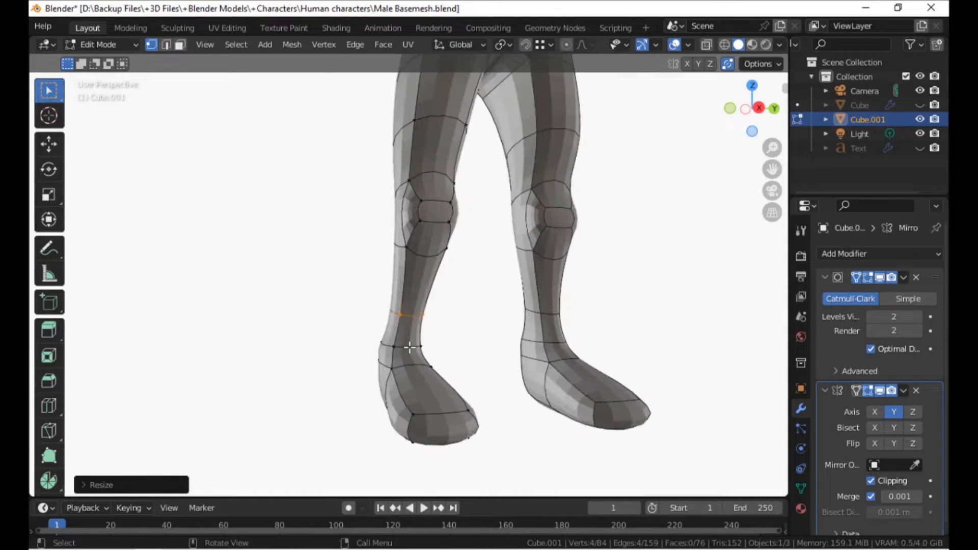
middle_click_drag(385, 336, 442, 339)
key("ctrl+r")
left_click(450, 327)
left_click(436, 324)
middle_click_drag(436, 323, 461, 328)
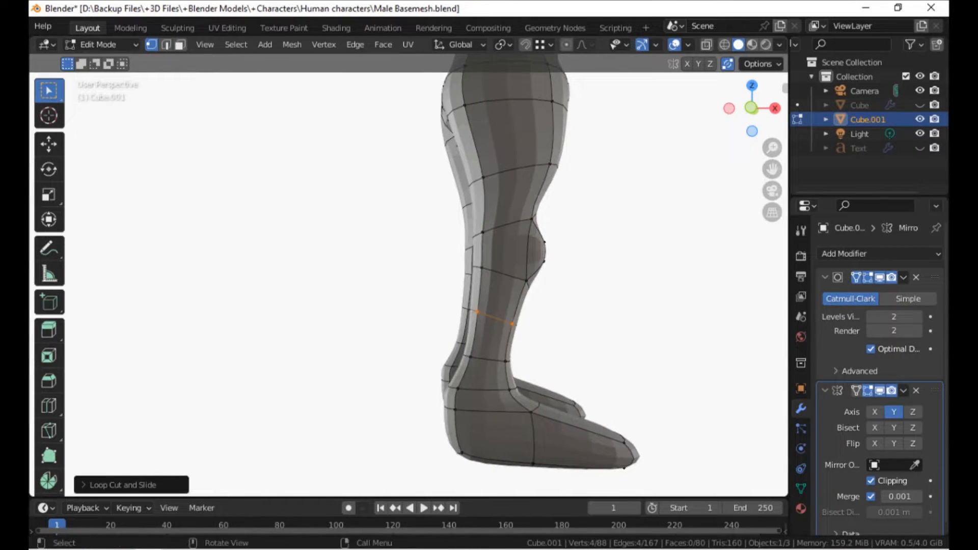
key("s")
left_click(524, 361)
Try to move the back vertex at the top of the inner thigh toward the centre line.
middle_click_drag(498, 360, 450, 345)
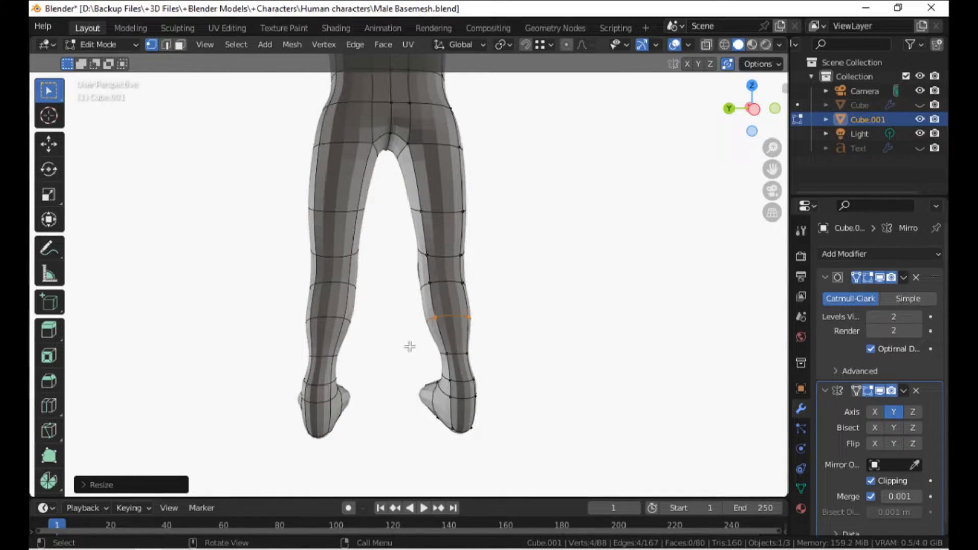
middle_click_drag(395, 217, 400, 288, "shift")
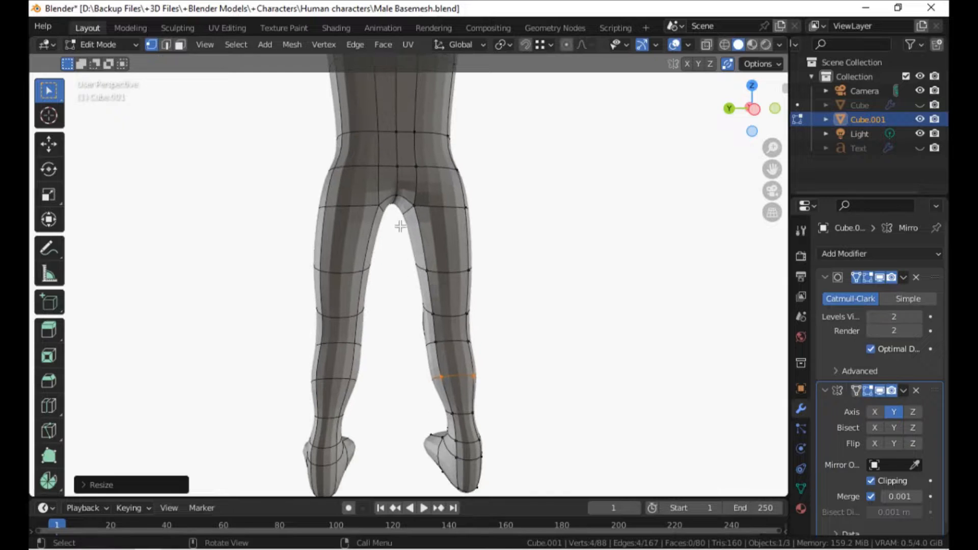
middle_click_drag(400, 229, 376, 336, "shift")
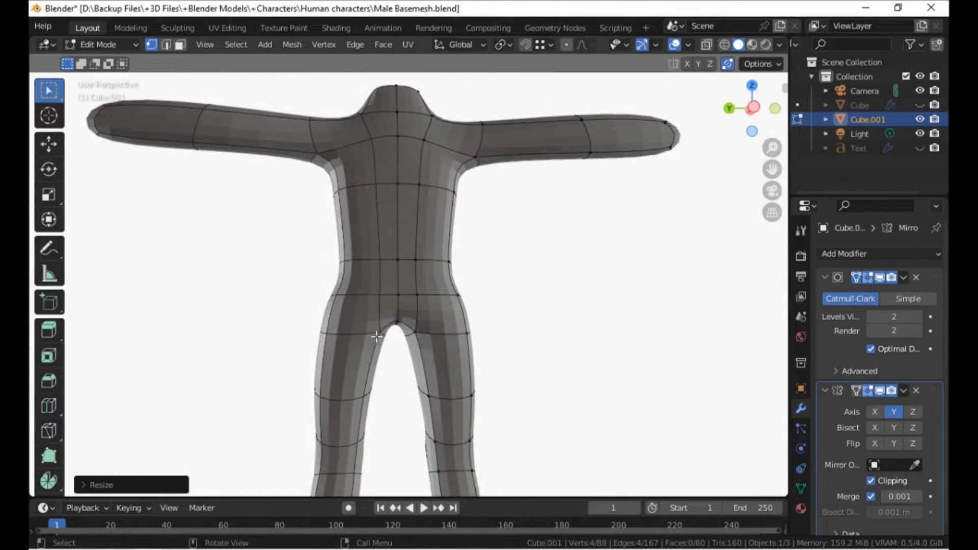
left_click(391, 344)
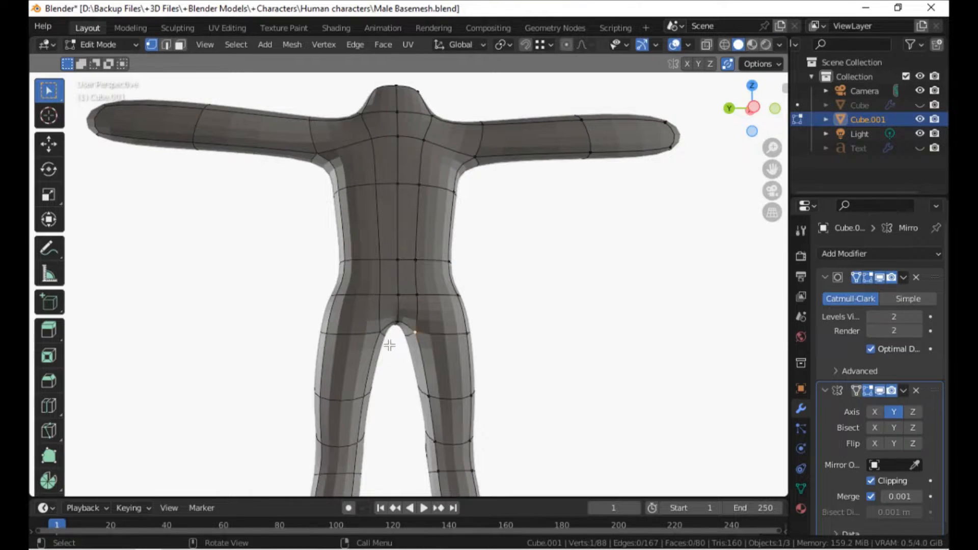
key("g")
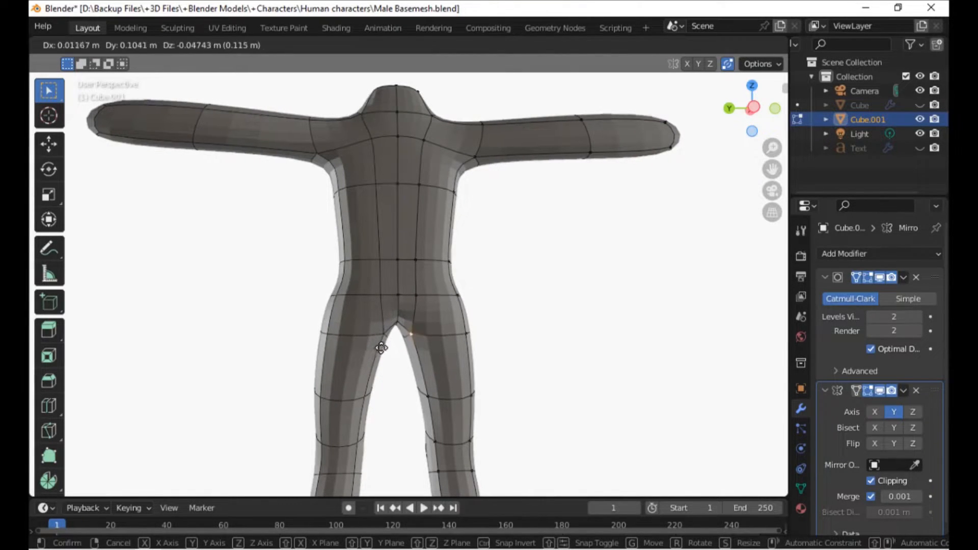
left_click(383, 348)
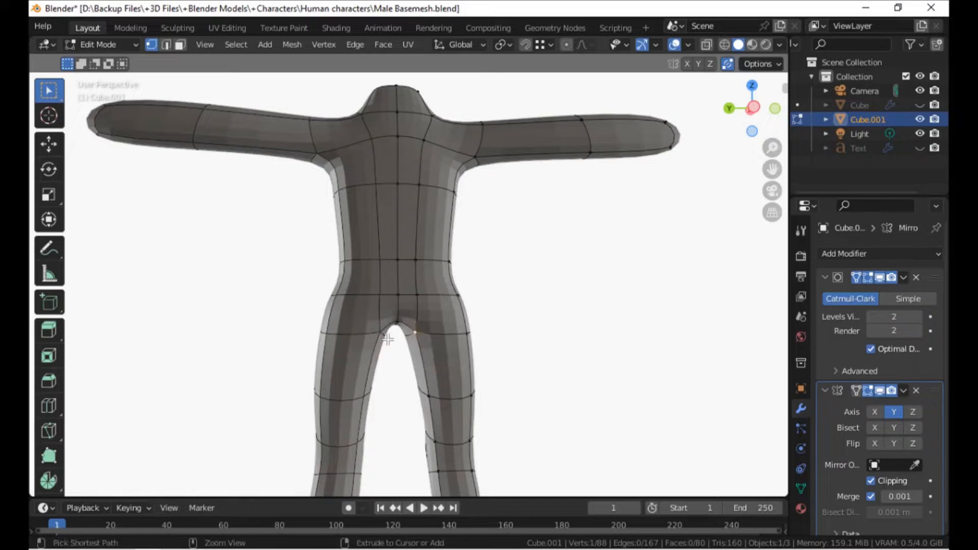
middle_click_drag(388, 339, 334, 403)
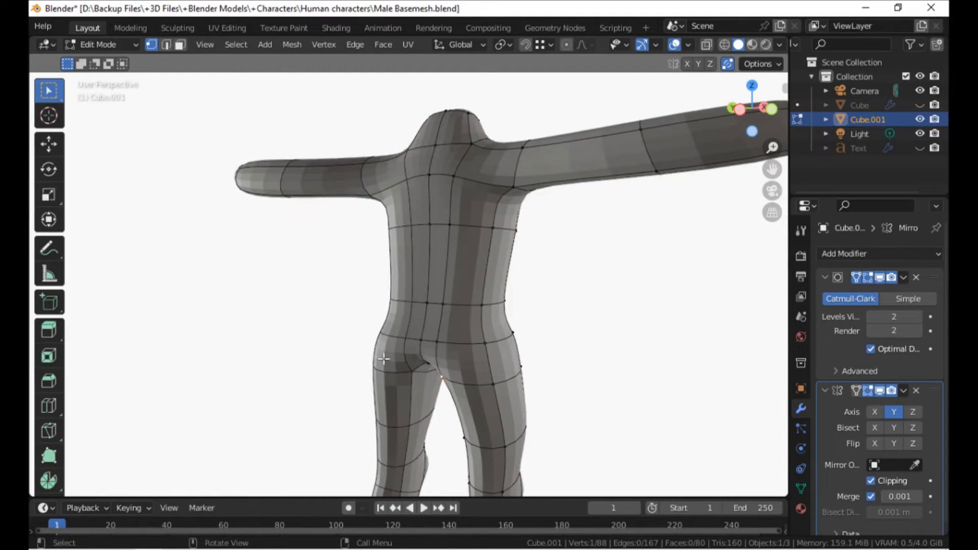
Select the end face of the arm, hide the Subdivision Surface in the viewport, and scale the face along Z.
scroll(384, 358, "down", 4)
middle_click_drag(386, 360, 392, 330)
middle_click_drag(432, 291, 332, 305)
key("3")
left_click(332, 320)
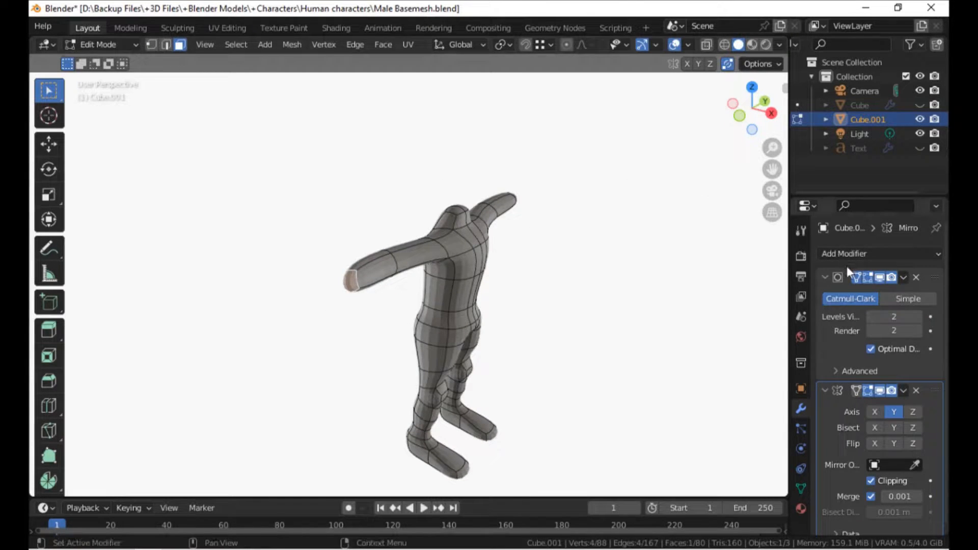
left_click(880, 278)
middle_click_drag(497, 288, 483, 267)
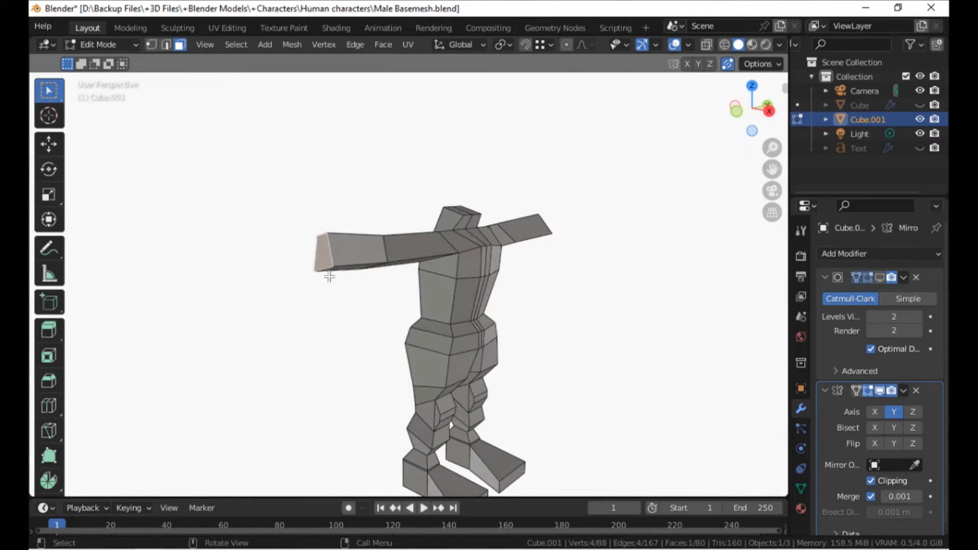
key("s")
key("z")
left_click(334, 270)
Slide the lower front vertex of the arm's end face backward along its bottom edge by a factor of about 0.45.
middle_click_drag(333, 270, 452, 324)
scroll(433, 320, "up", 2)
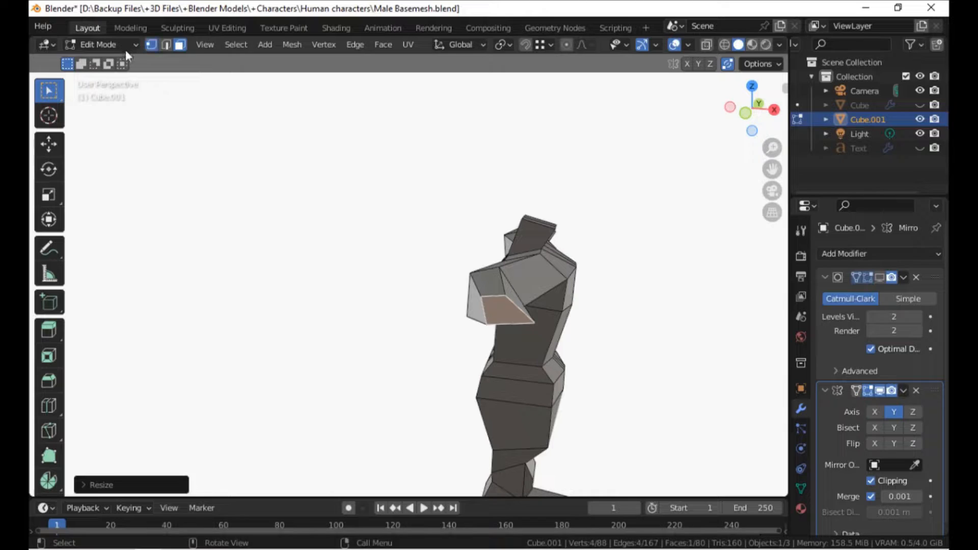
left_click(151, 45)
left_click(516, 340)
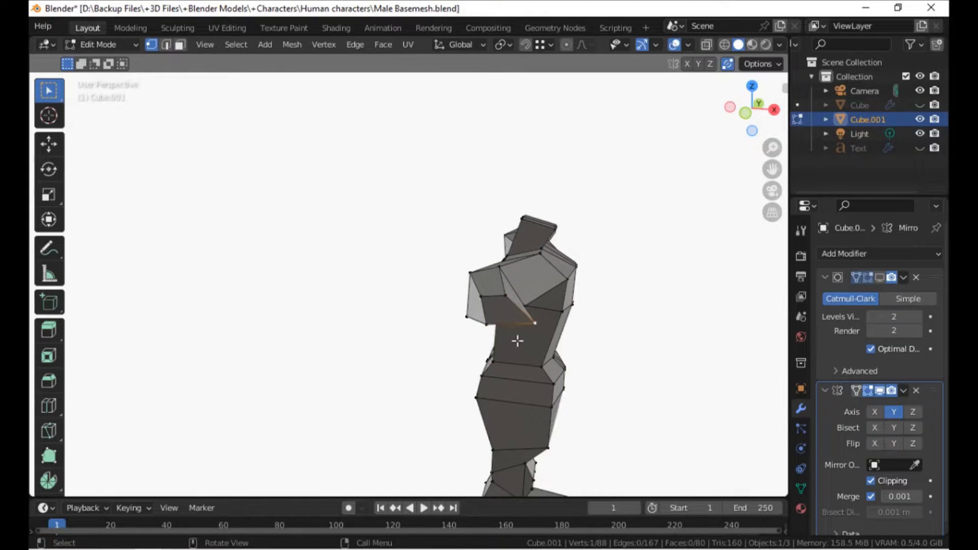
key("shift+v")
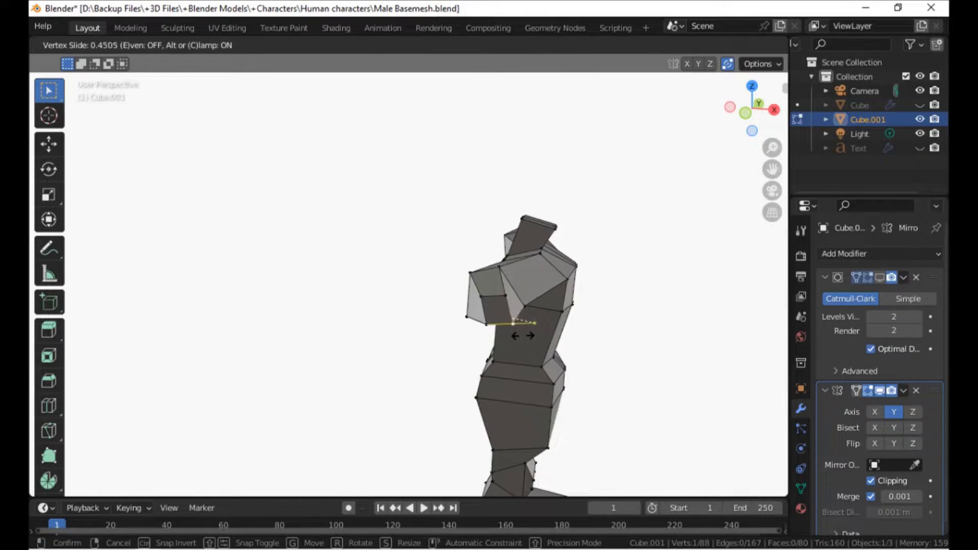
left_click(523, 336)
Select the arm's end face, rotate it about -27° in a near-front view, and reposition it at the wrist.
middle_click_drag(428, 338, 427, 337)
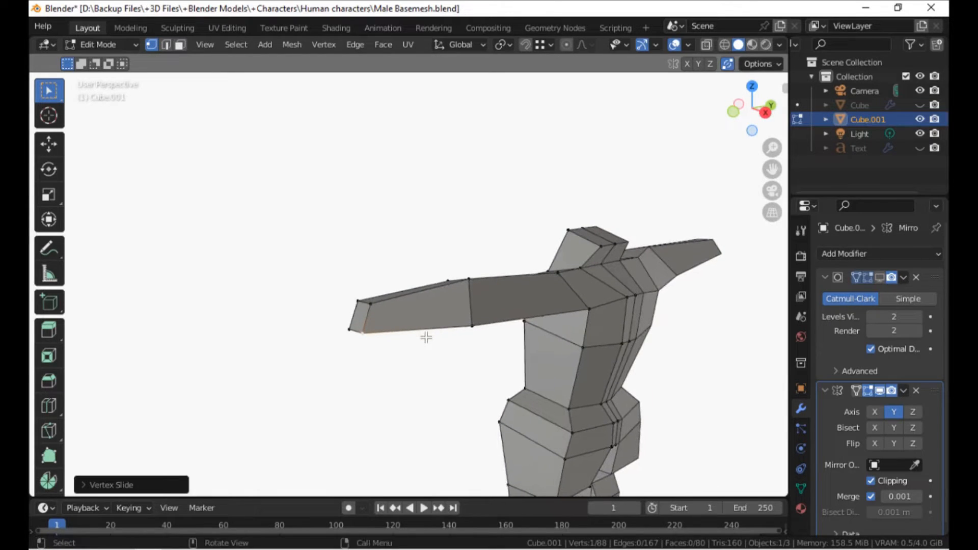
key("3")
left_click(340, 326)
middle_click_drag(343, 330, 317, 332)
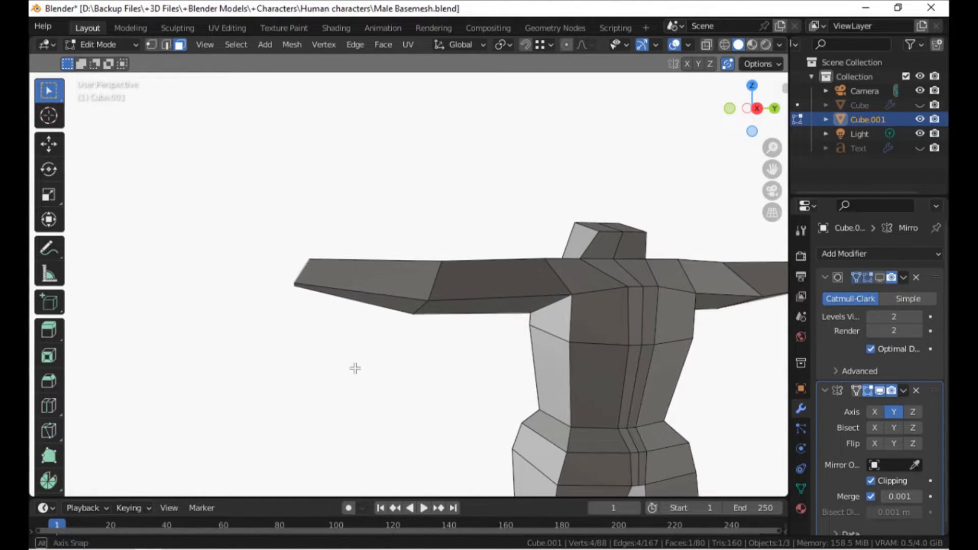
middle_click_drag(356, 369, 349, 372)
key("r")
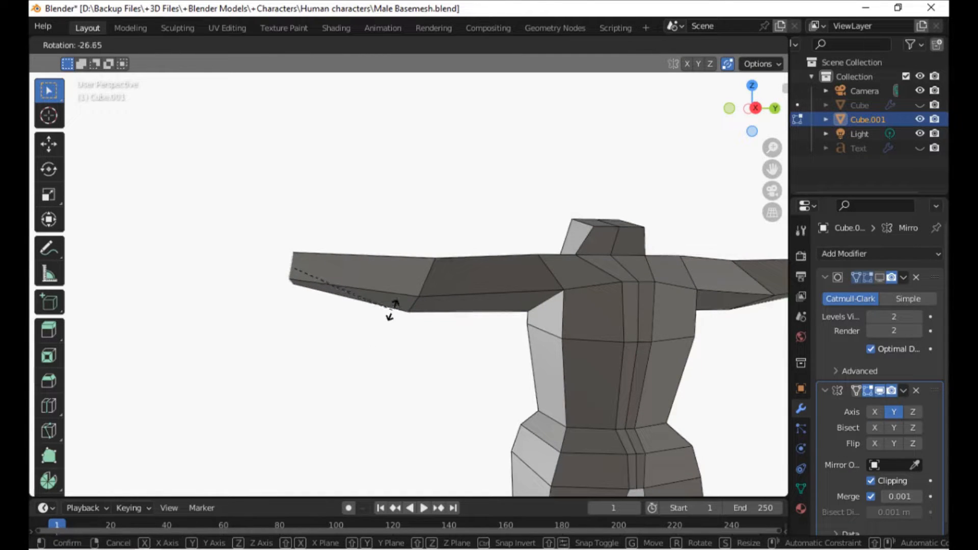
left_click(390, 311)
key("g")
left_click(363, 324)
Bevel the edge loop around the arm's elbow with a width of about 0.08 m.
middle_click_drag(298, 327, 430, 288)
key("2")
left_click(429, 290)
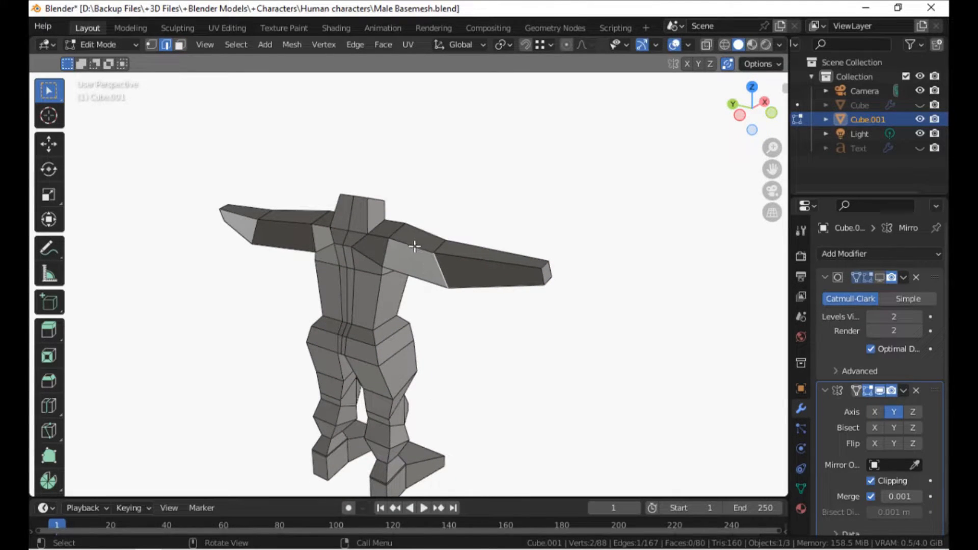
left_click(409, 262, "alt")
key("ctrl+b")
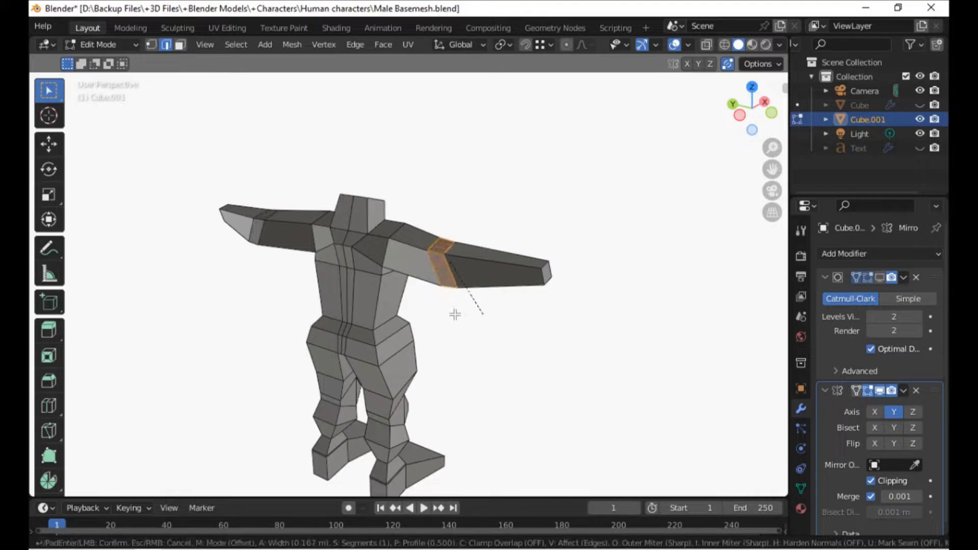
left_click(453, 306)
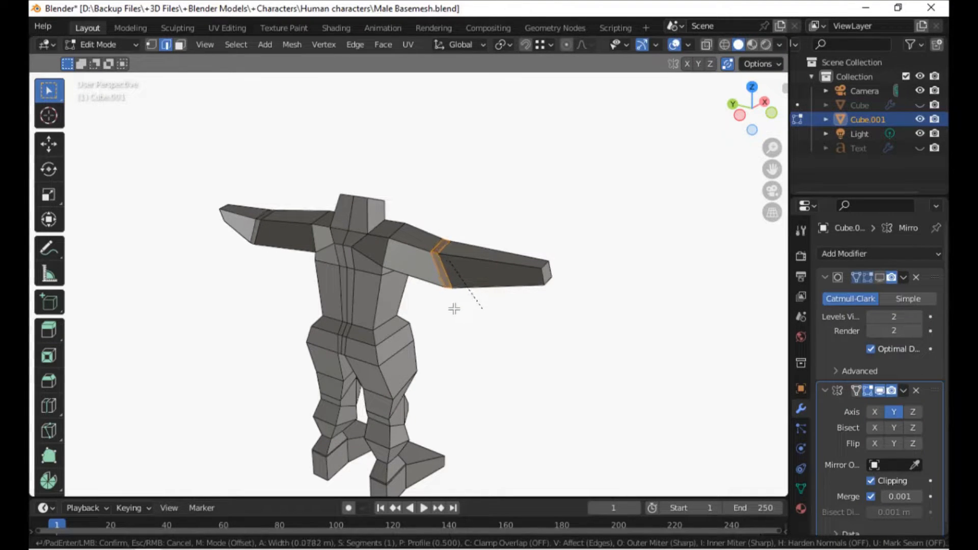
left_click(418, 274)
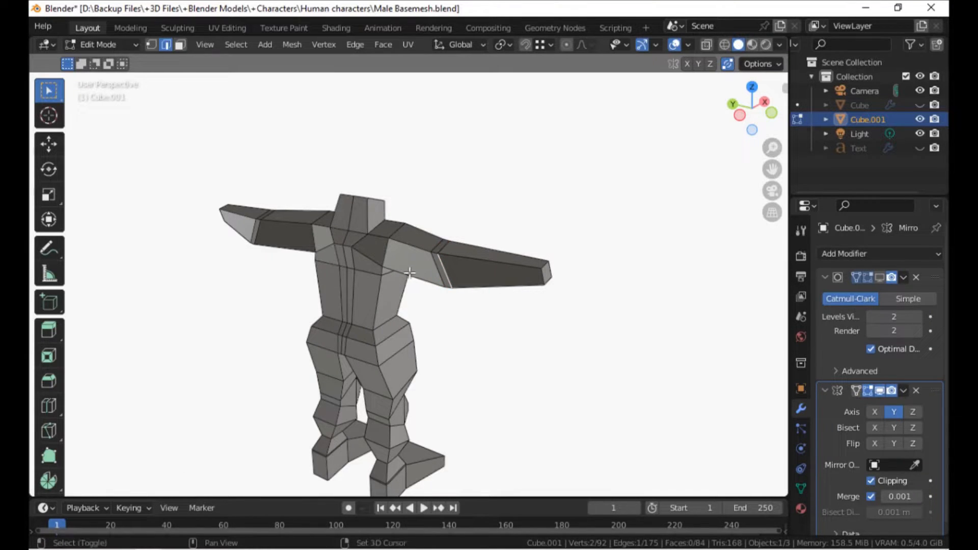
left_click(406, 274, "shift")
middle_click_drag(403, 275, 431, 294)
key("s")
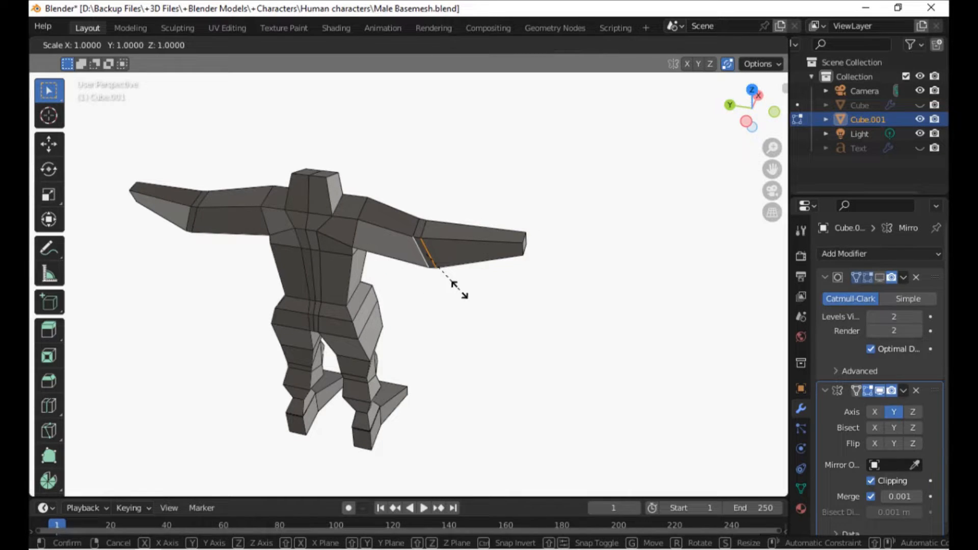
key("x")
key("y")
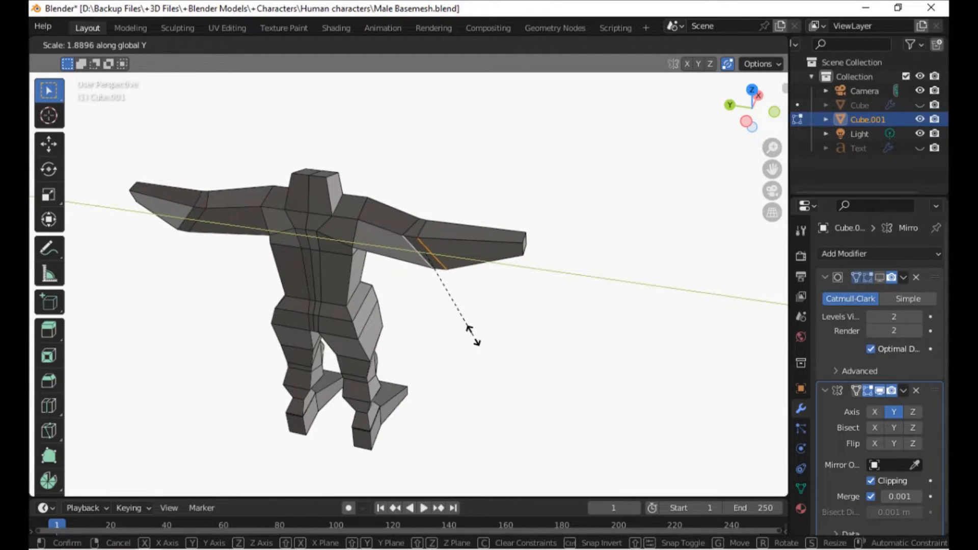
right_click(471, 336)
Slide the two edges at the back of the elbow apart, one toward the forearm and the other toward the upper arm.
left_click(406, 256)
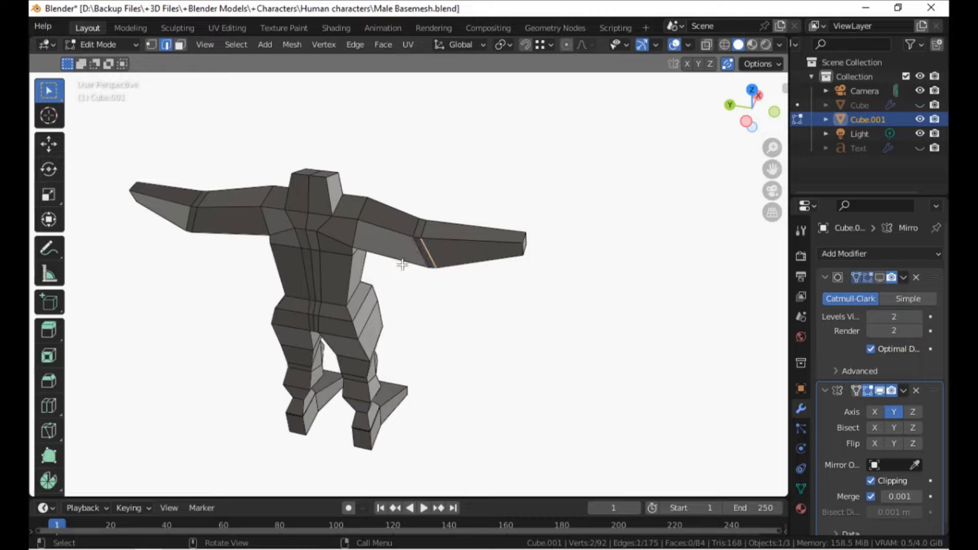
key("g")
key("g")
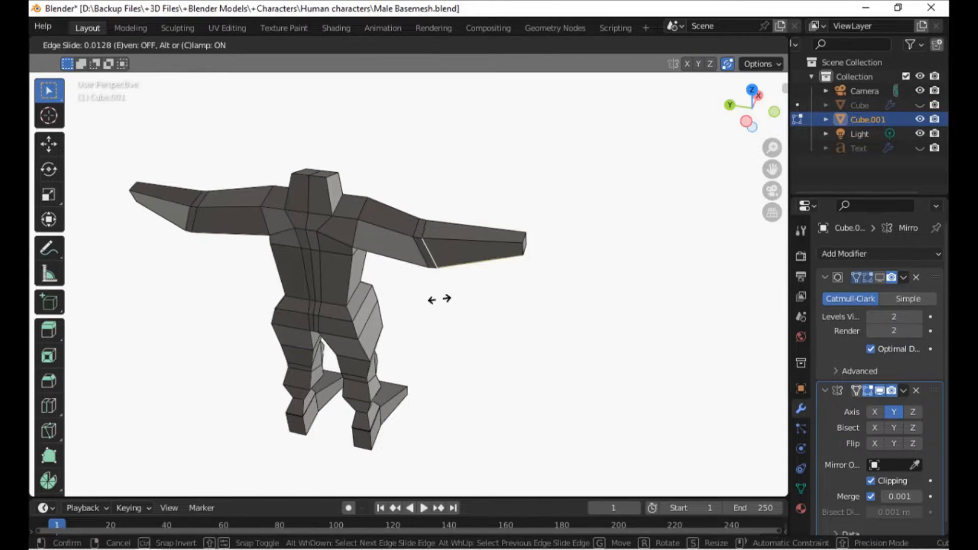
left_click(417, 295)
key("g")
key("g")
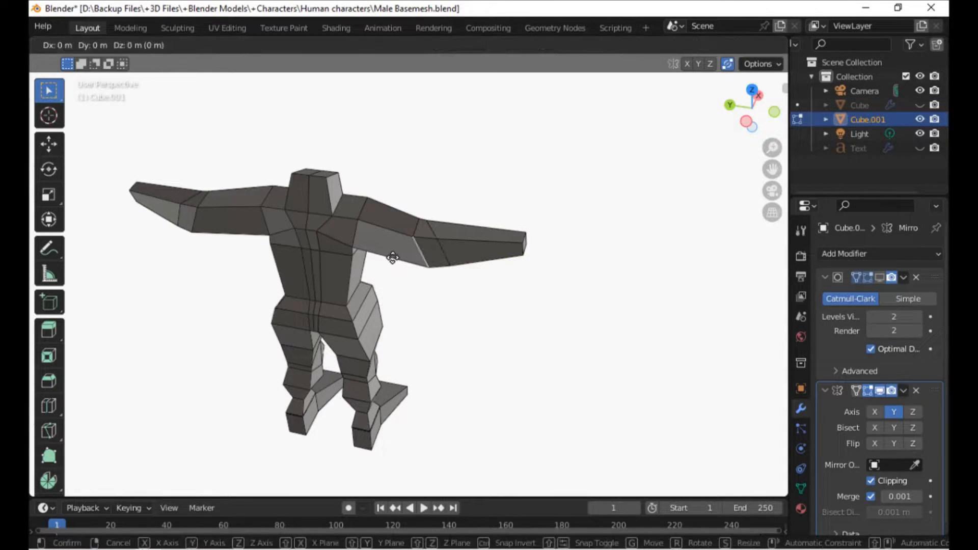
left_click(383, 259)
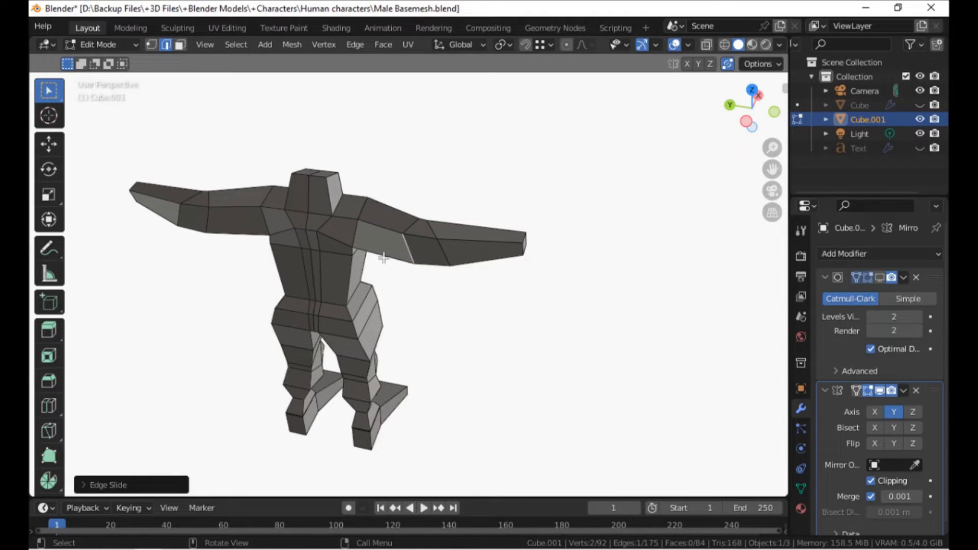
Inset the face at the back of the elbow by about 0.11 m and pull the inner face outward.
key("3")
left_click(392, 249)
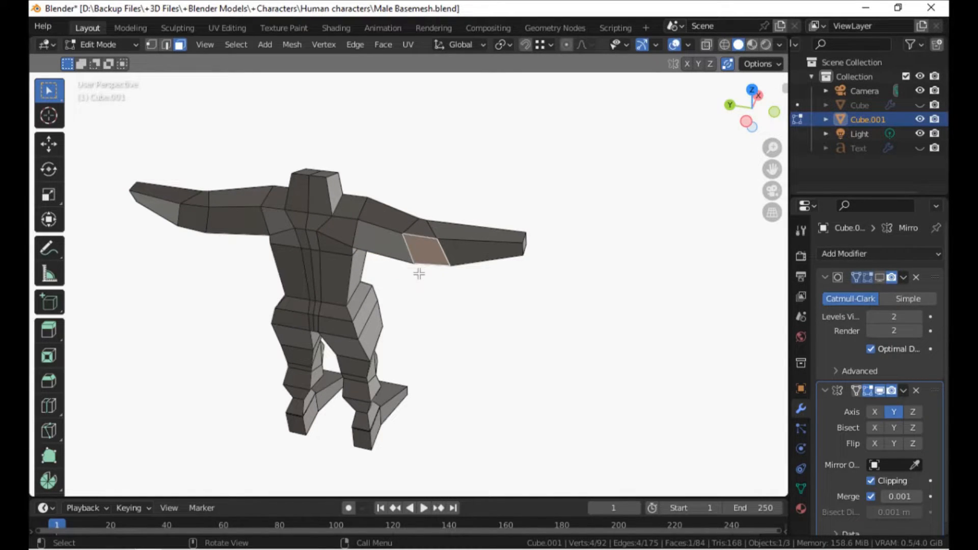
key("i")
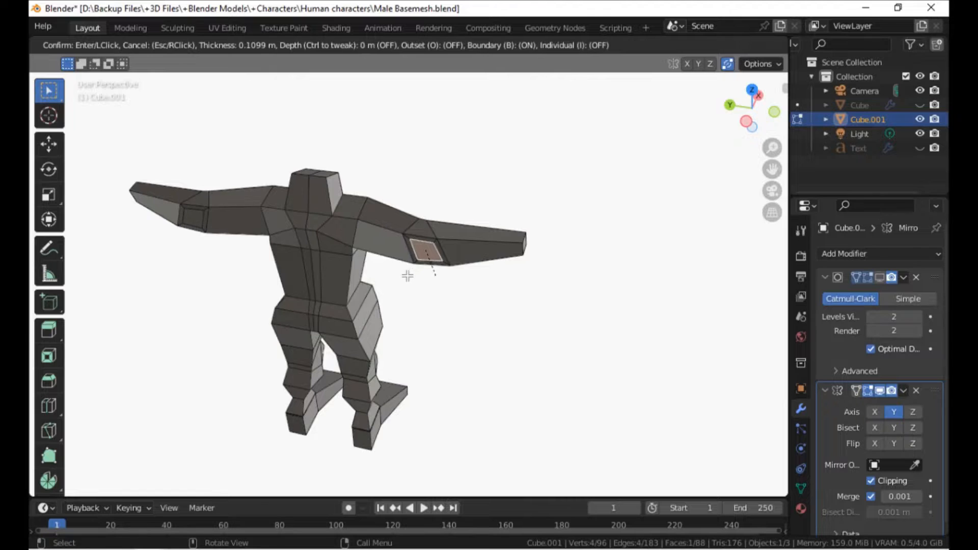
left_click(405, 273)
middle_click_drag(403, 275, 403, 283)
key("g")
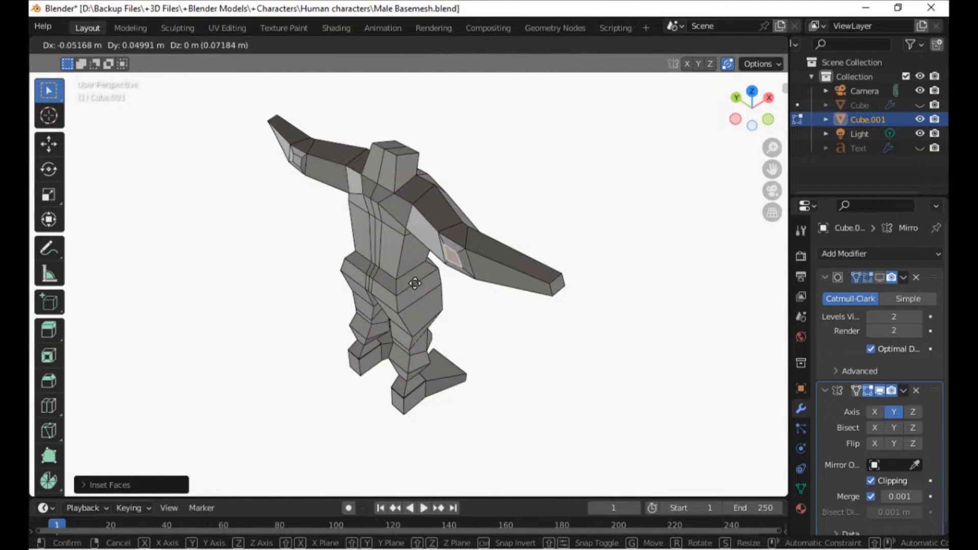
left_click(413, 287)
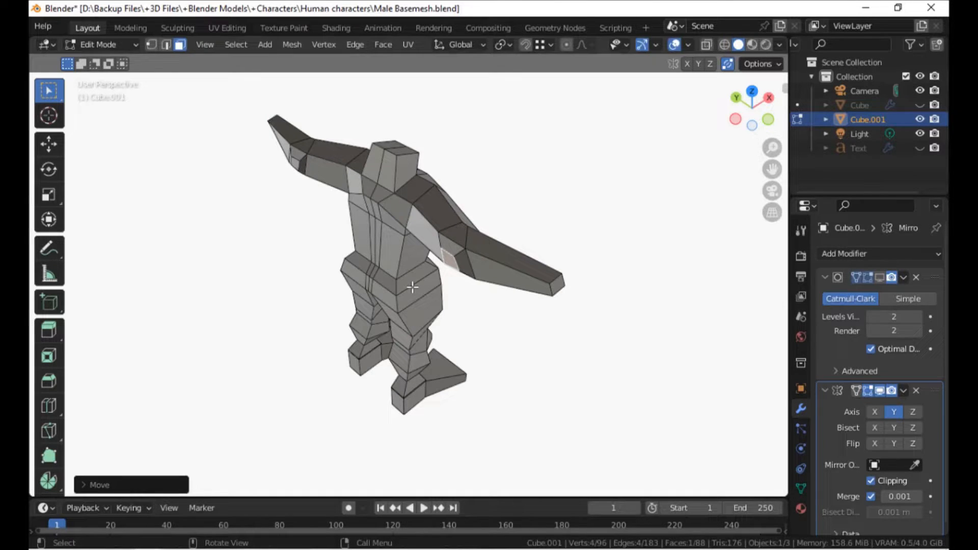
Show the Subdivision Surface in the viewport again and bring the smoothed mesh into a front view in Edit Mode.
key("Tab")
left_click(880, 277)
middle_click_drag(537, 319, 351, 320)
middle_click_drag(342, 360, 335, 335, "shift")
middle_click_drag(341, 283, 337, 282)
key("Tab")
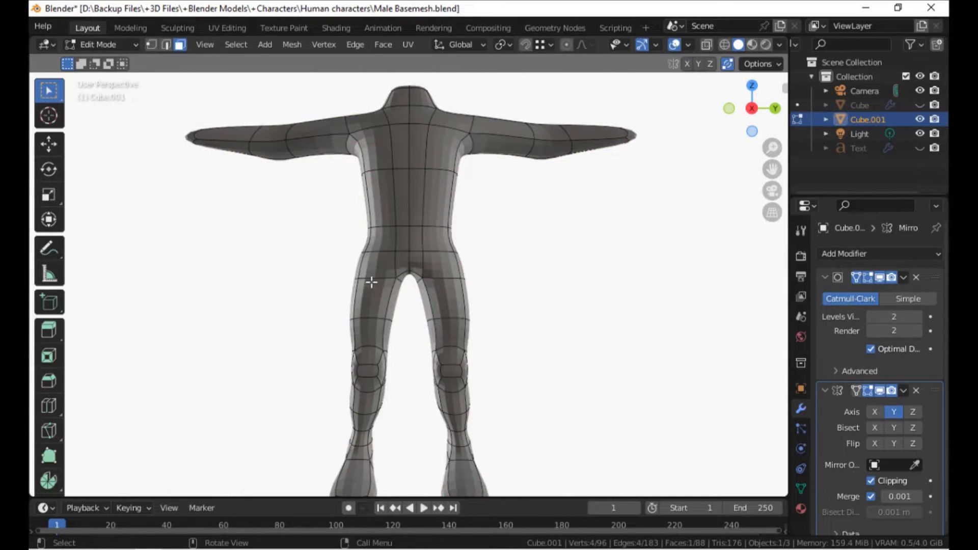
Select the vertices around the crotch in see-through vertex mode and lower them along Z.
key("1")
key("alt+z")
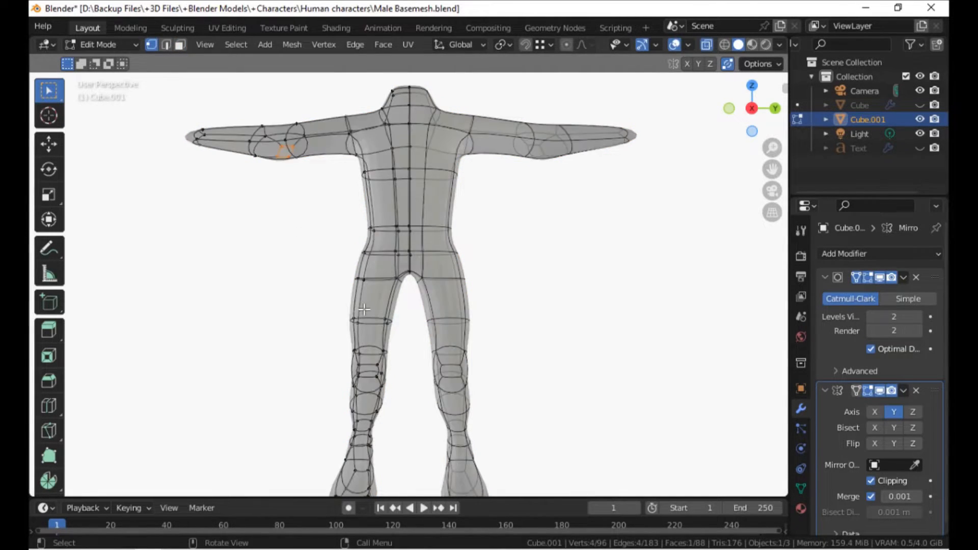
scroll(365, 304, "up", 3)
left_click_drag(427, 309, 348, 230)
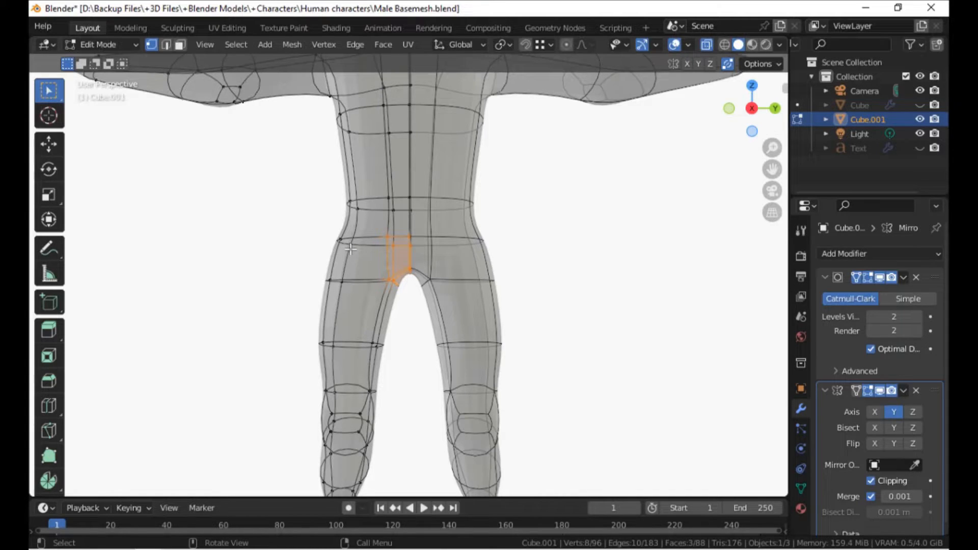
key("g")
key("z")
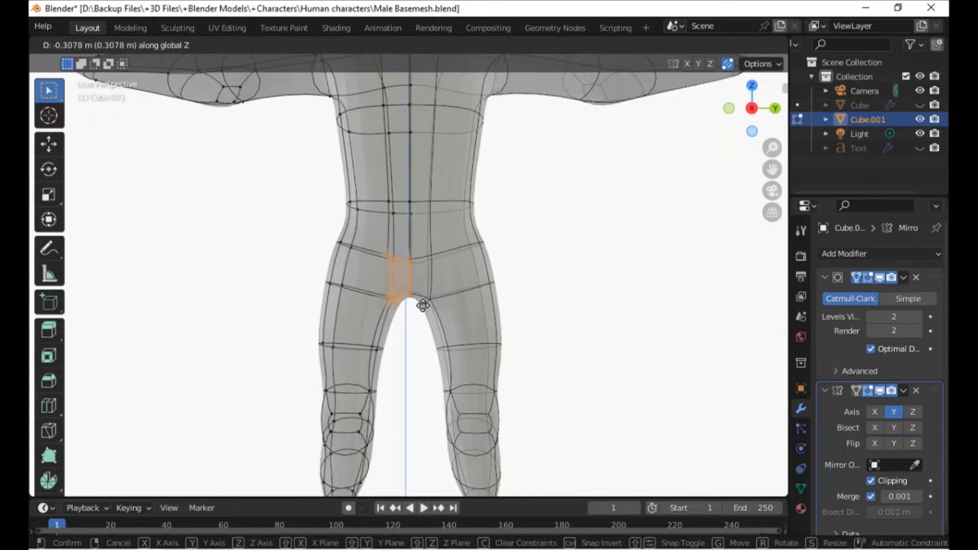
left_click(423, 310)
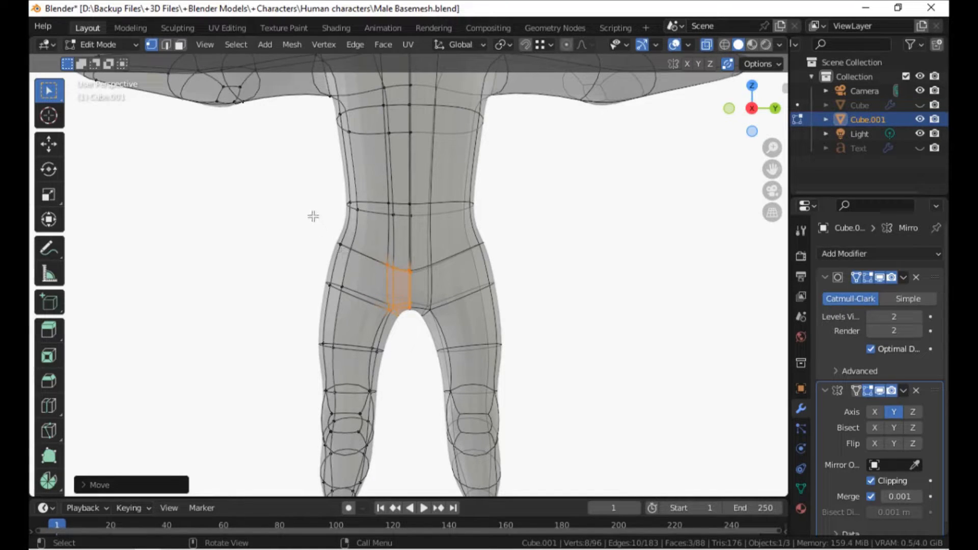
Slide the rear centre edge above the buttocks upward by a factor of about 0.92 and check the hips in profile.
middle_click_drag(317, 309, 419, 309)
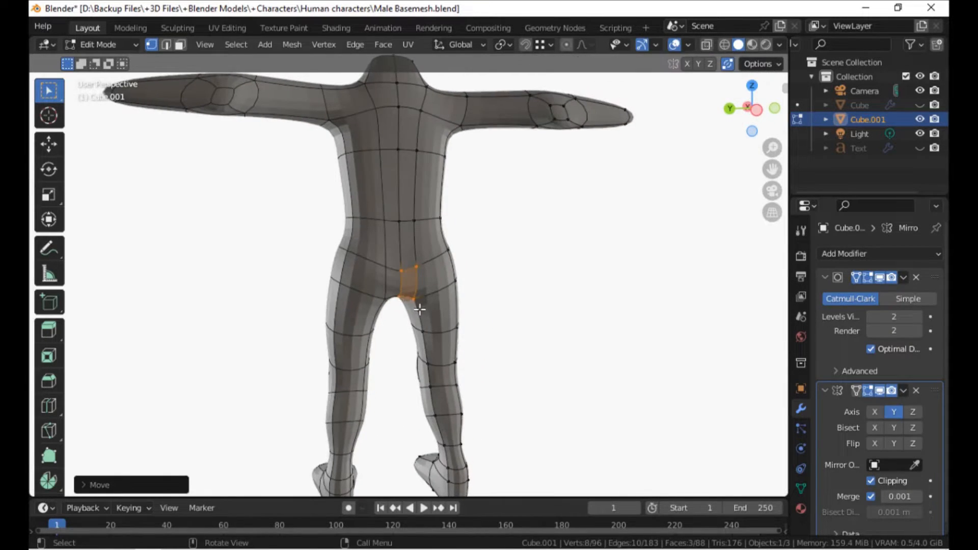
left_click(389, 267)
left_click(376, 276, "shift")
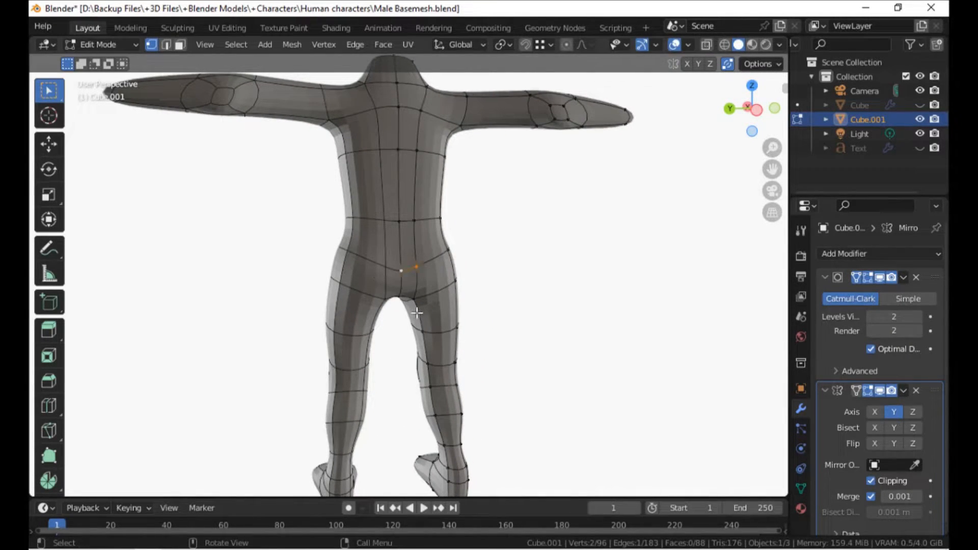
key("g")
key("g")
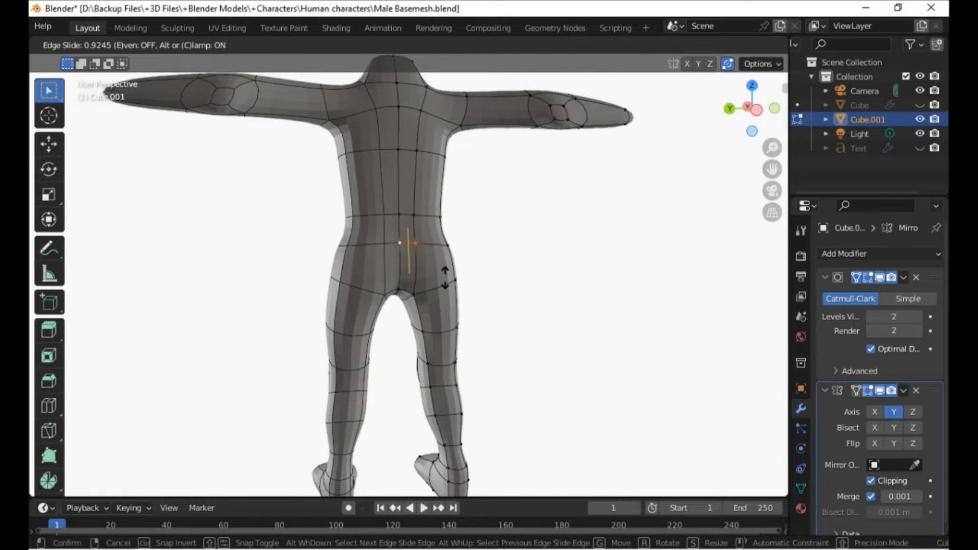
left_click(417, 277)
middle_click_drag(467, 270, 334, 266)
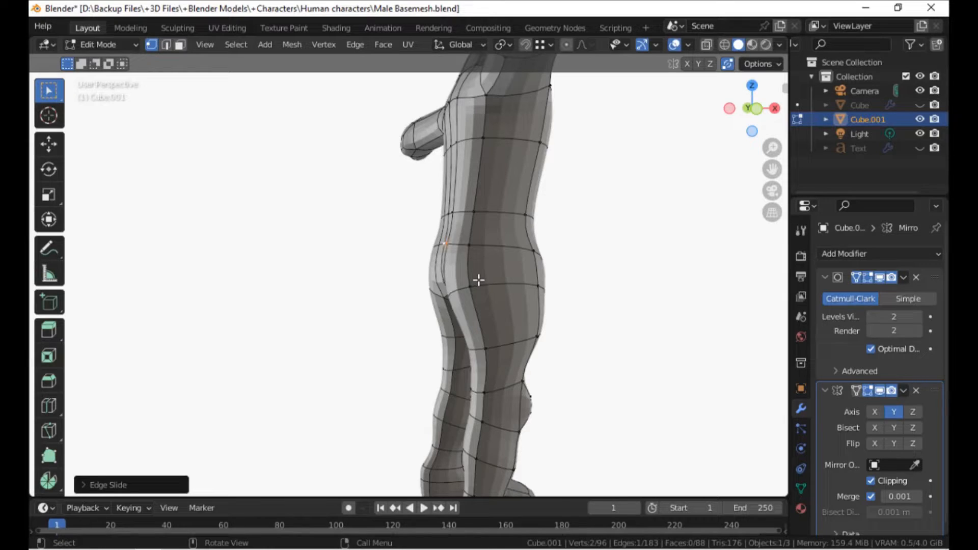
middle_click_drag(486, 322, 463, 334)
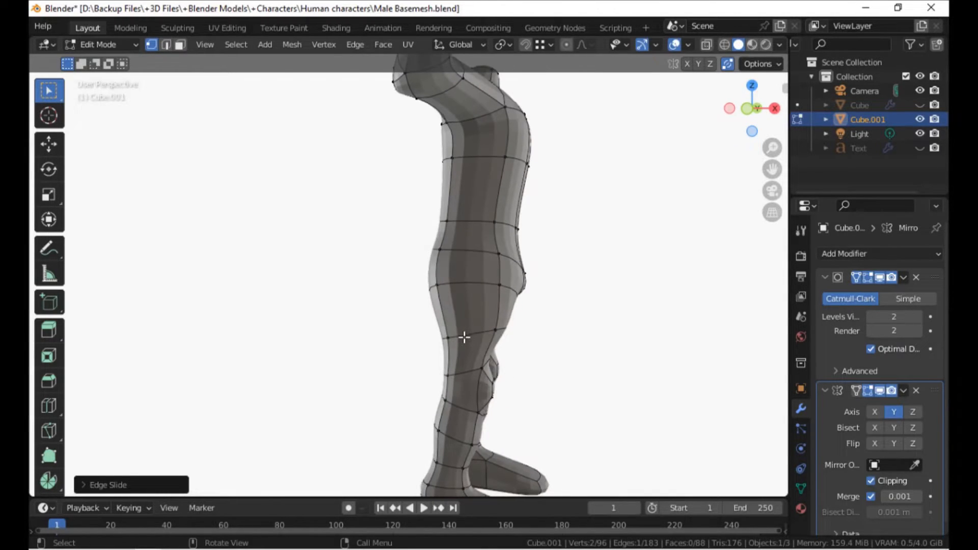
Hide the Subdivision Surface in the viewport and select the rear edge where the arm meets the shoulder.
left_click(880, 278)
middle_click_drag(400, 331, 428, 293)
scroll(464, 328, "down", 2)
scroll(415, 349, "up", 4)
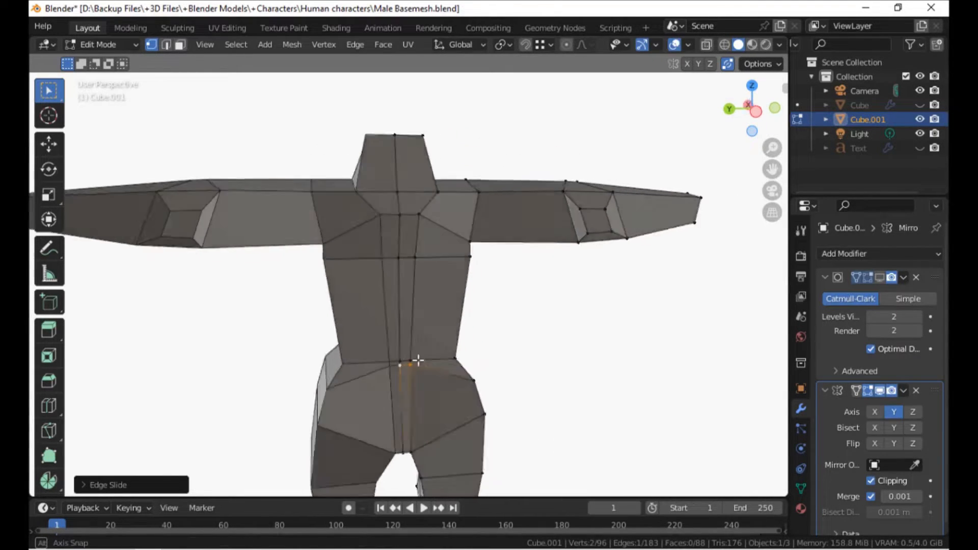
middle_click_drag(407, 327, 423, 255, "shift")
left_click(429, 211)
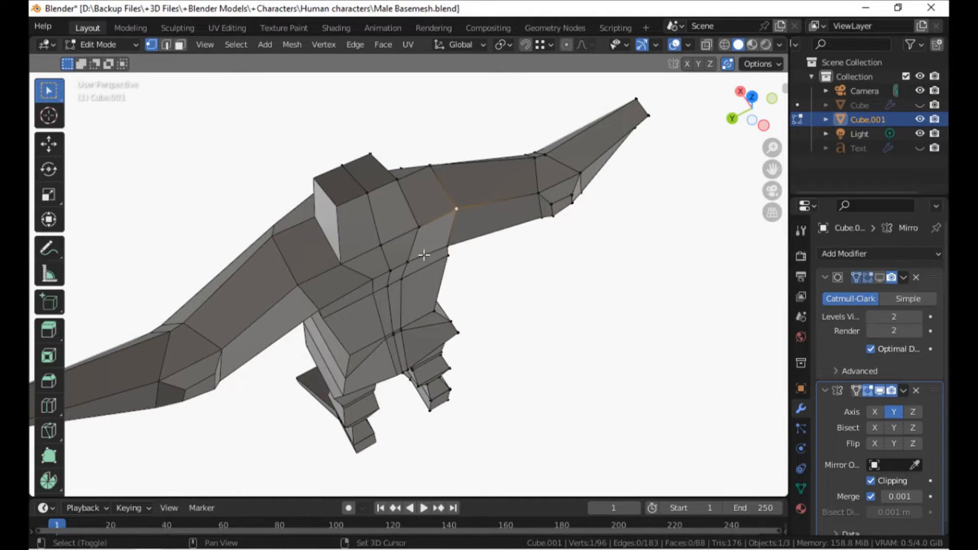
left_click(424, 253, "shift")
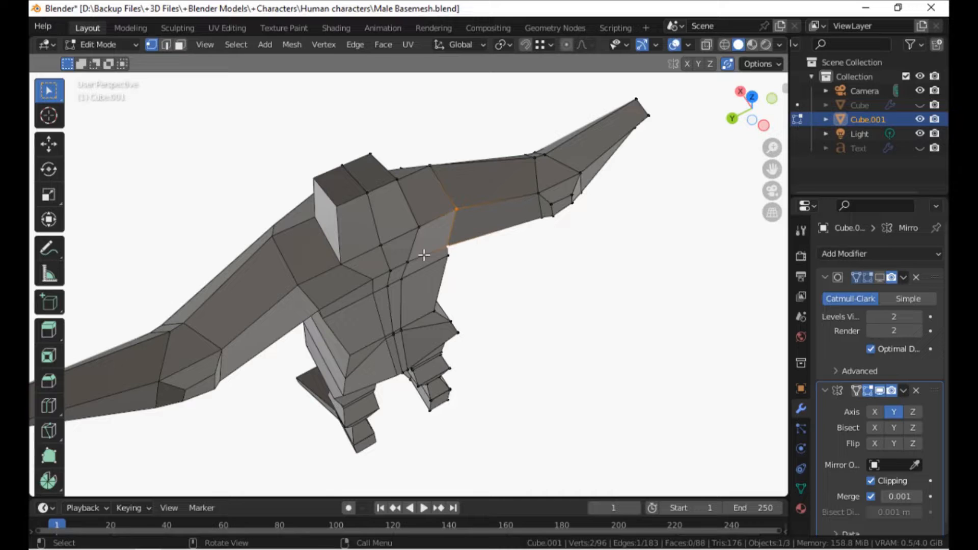
key("g")
key("g")
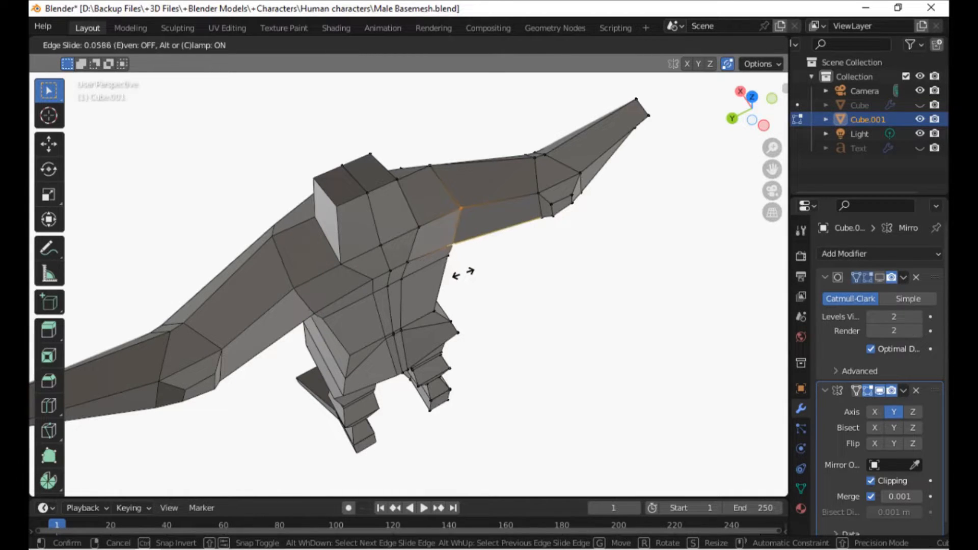
key("Escape")
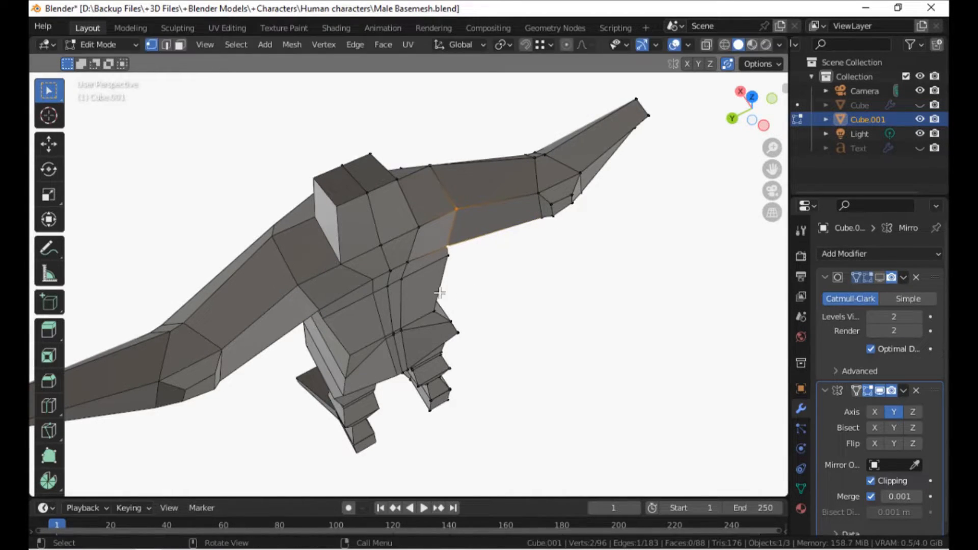
Move the selected rear shoulder edge slightly backward along X.
key("g")
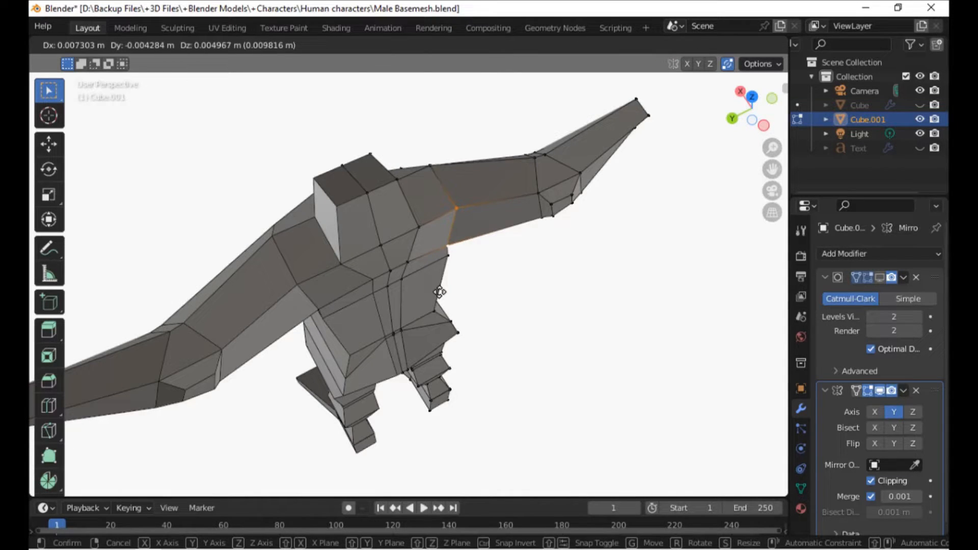
key("x")
left_click(438, 305)
Move the centre edge at the front of the neck forward about 0.24 m along X.
mouse_move(398, 295)
middle_mouse_down()
mouse_move(347, 238)
mouse_move(402, 276)
mouse_move(404, 295)
mouse_move(433, 306)
mouse_move(405, 308)
middle_mouse_up()
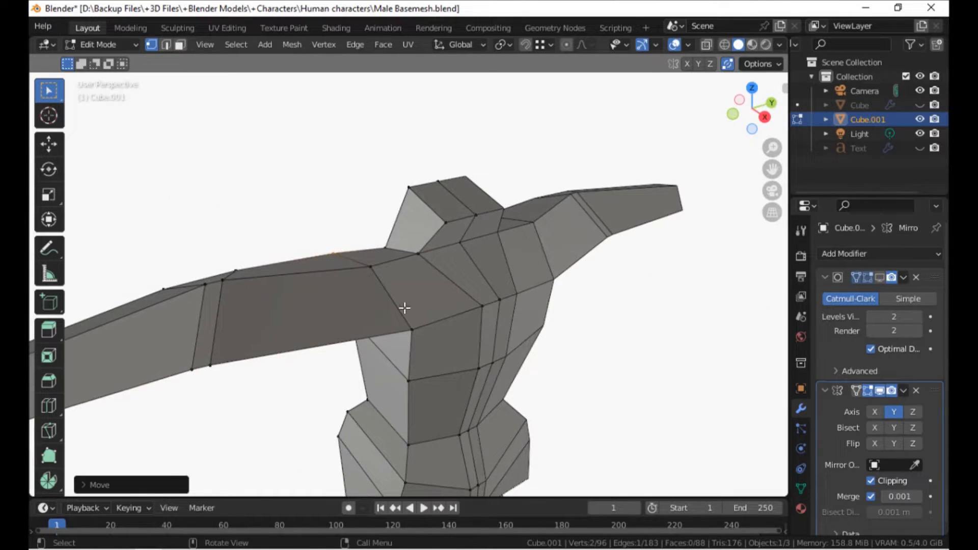
left_click(449, 222)
left_click(435, 251, "shift")
key("g")
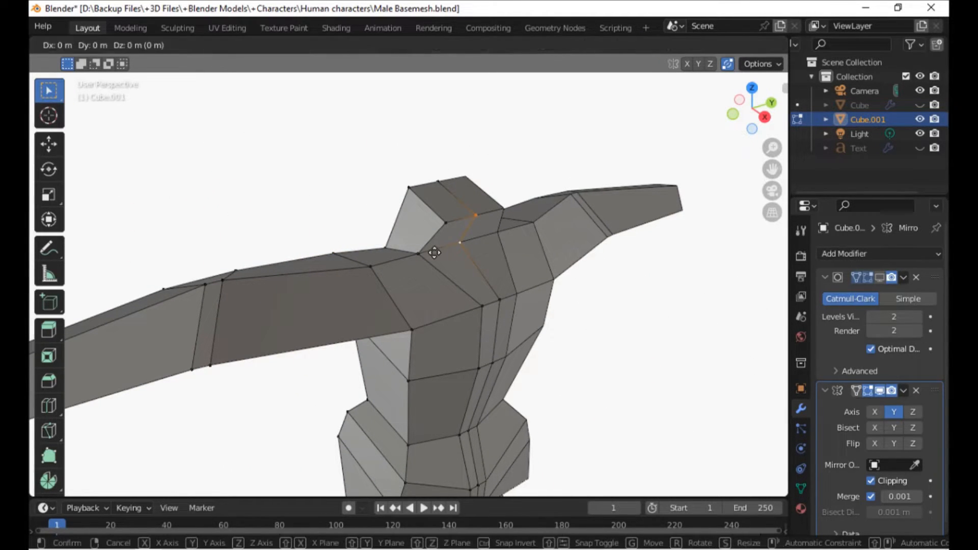
key("x")
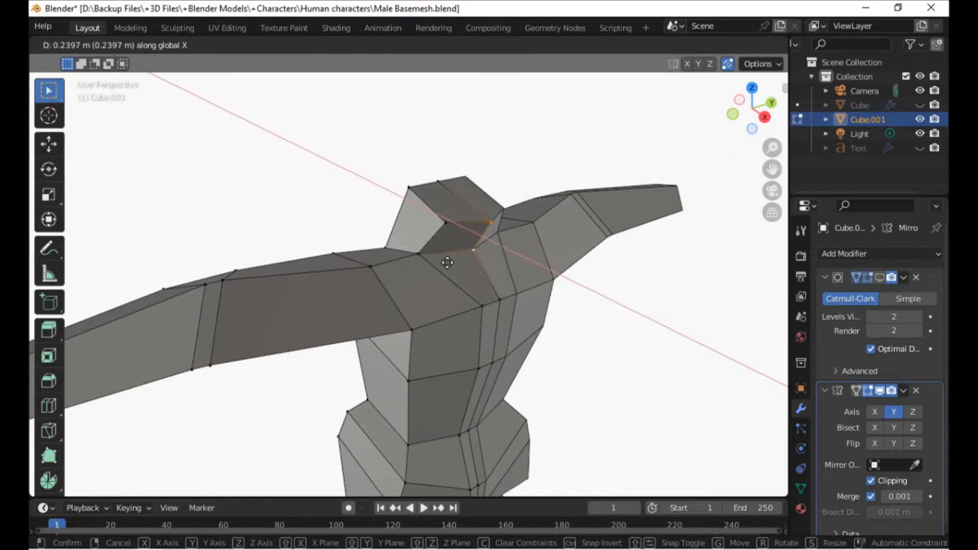
left_click(448, 264)
Move the centre edge at the back of the neck backward about 0.1 m along X.
middle_click_drag(448, 264, 370, 255)
left_click(424, 212, "ctrl")
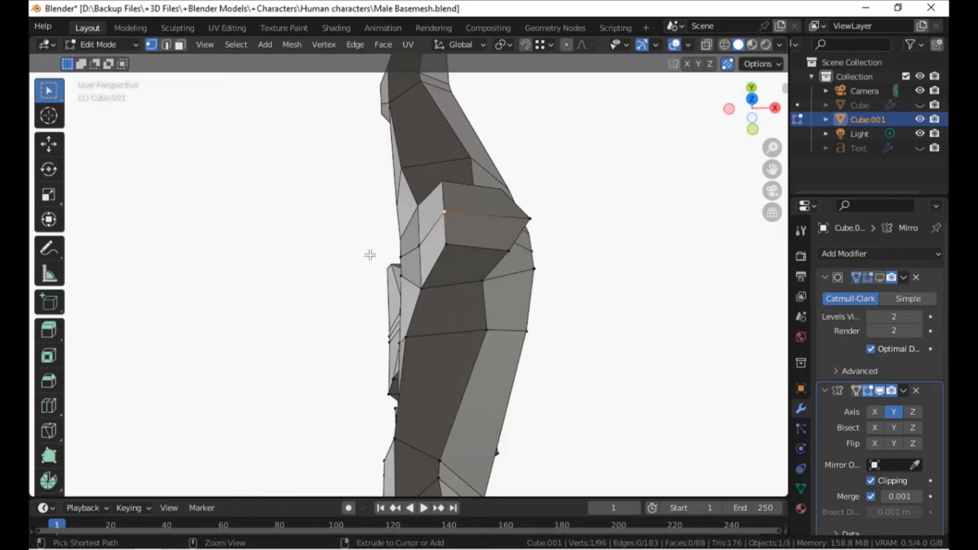
key("g")
key("x")
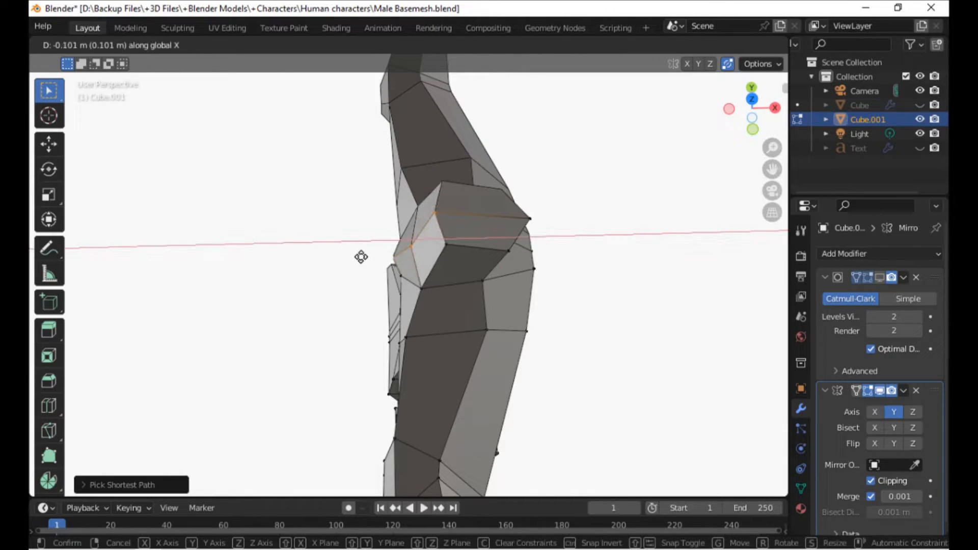
left_click(360, 258)
Select the upper-back edge beneath the shoulder blade and move it backward about 0.23 m along X.
middle_click_drag(363, 293, 462, 259)
left_click(403, 266)
mouse_move(404, 273)
middle_mouse_down()
mouse_move(430, 316)
mouse_move(451, 295)
mouse_move(403, 257)
mouse_move(442, 274)
mouse_move(396, 276)
middle_mouse_up()
left_click(465, 288, "shift")
key("g")
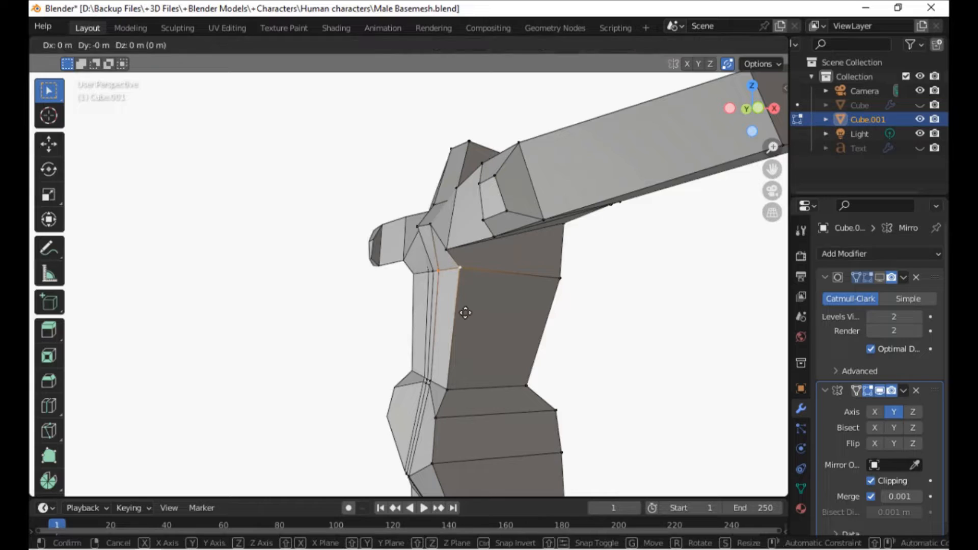
key("x")
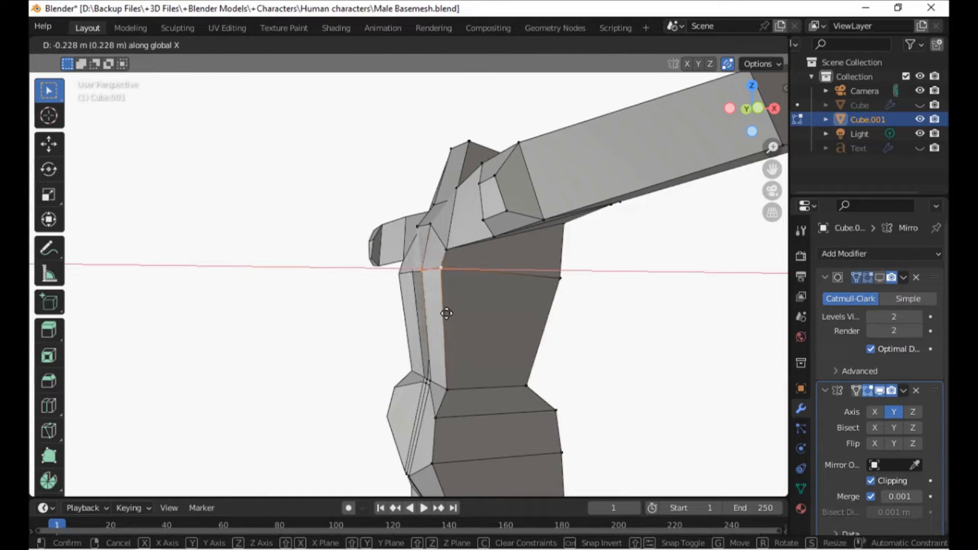
left_click(394, 299)
middle_click_drag(394, 299, 511, 328)
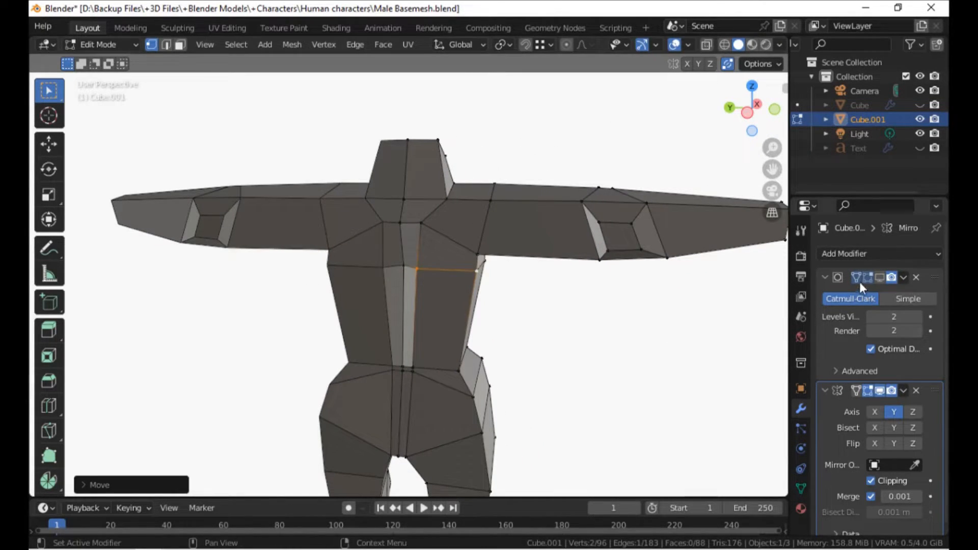
Show the Subdivision Surface in the viewport and check the torso and hips in profile.
left_click(856, 277)
scroll(480, 267, "down", 2)
middle_click_drag(481, 267, 463, 321)
scroll(515, 350, "up", 5)
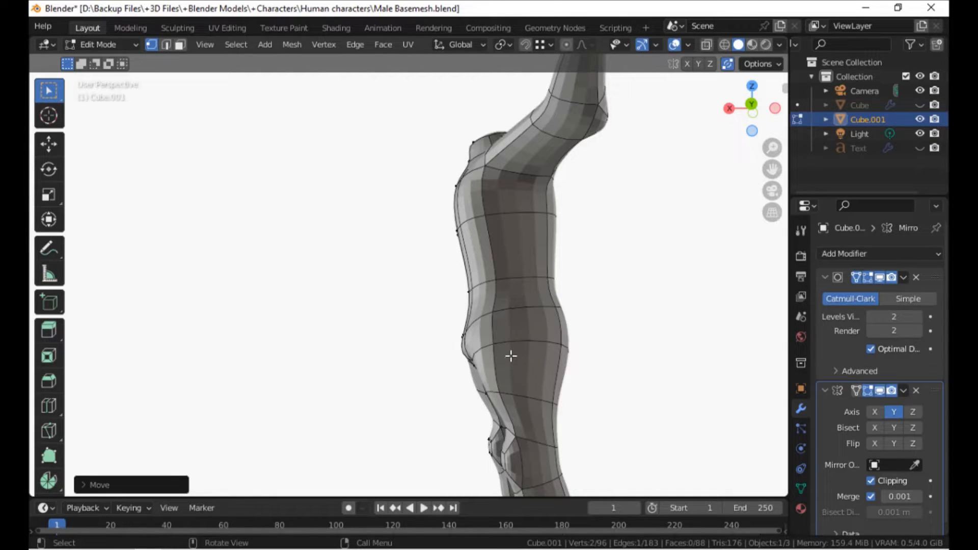
middle_click_drag(495, 352, 460, 396)
mouse_move(362, 374)
middle_mouse_down()
mouse_move(325, 367)
mouse_move(406, 395)
mouse_move(366, 389)
middle_mouse_up()
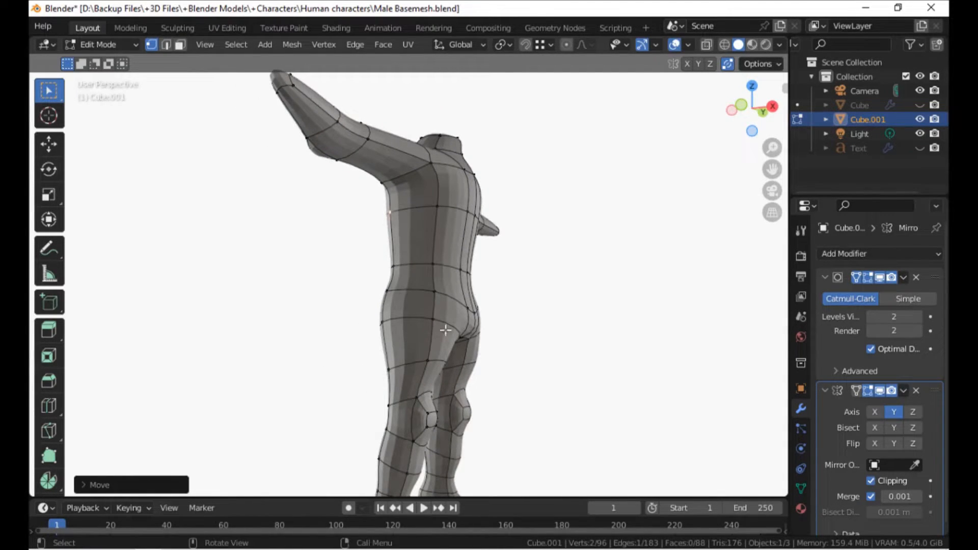
Select the four vertices of the front groin face and move them backward about 0.3 m along X.
middle_click_drag(447, 312, 437, 332)
left_click_drag(407, 308, 446, 360)
middle_click_drag(444, 359, 417, 365)
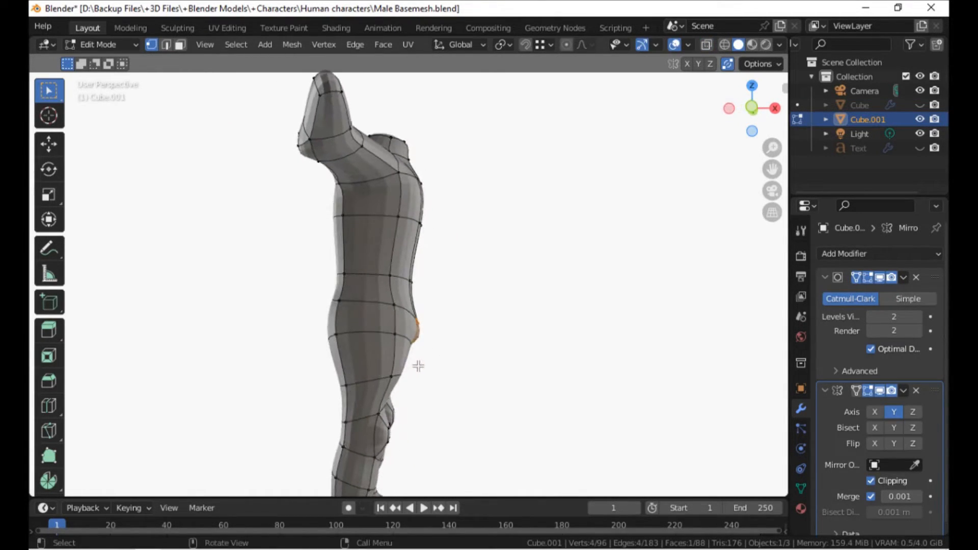
key("g")
key("y")
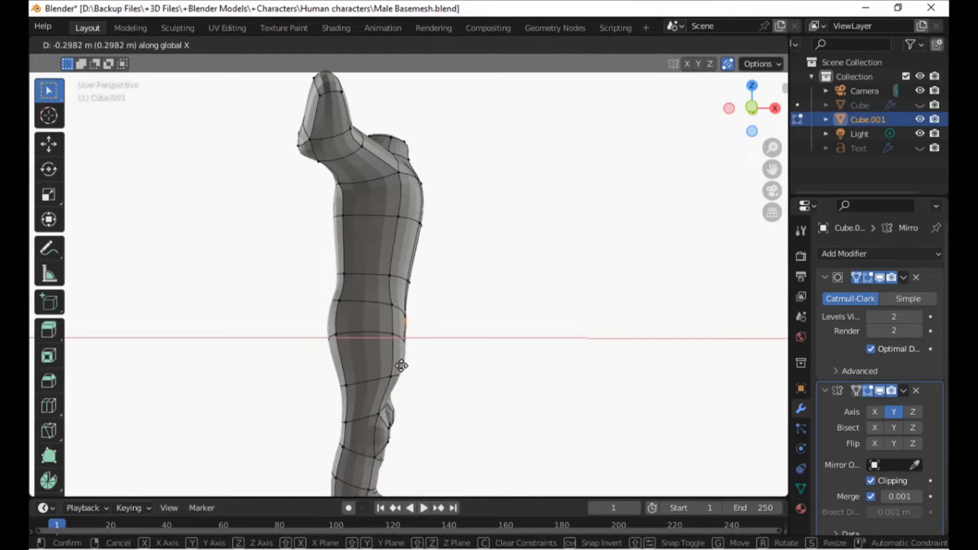
left_click(401, 367)
mouse_move(402, 367)
middle_mouse_down()
mouse_move(312, 369)
mouse_move(291, 382)
mouse_move(388, 399)
mouse_move(350, 402)
mouse_move(413, 403)
mouse_move(393, 383)
middle_mouse_up()
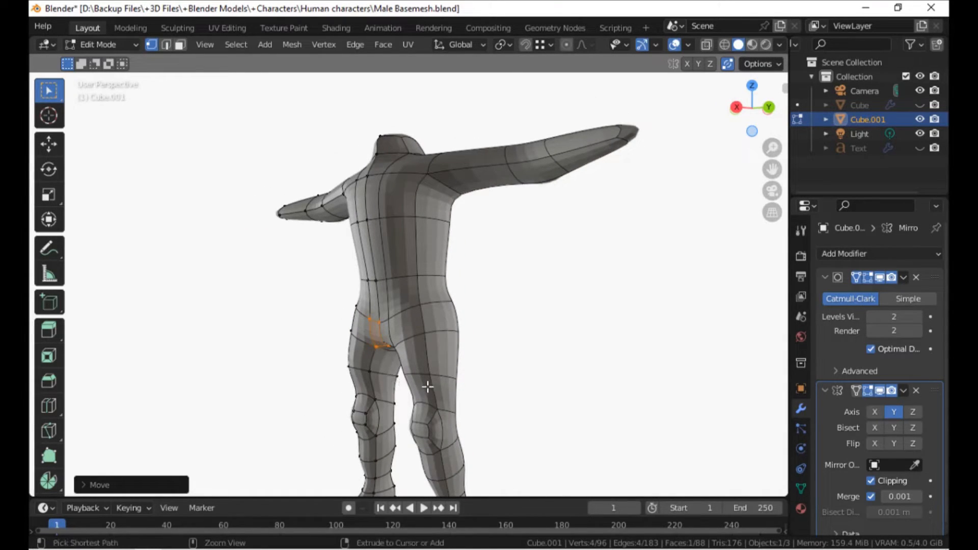
Compare the groin shape before and after its last move by undoing and redoing it.
key("ctrl+z")
key("ctrl+shift+z")
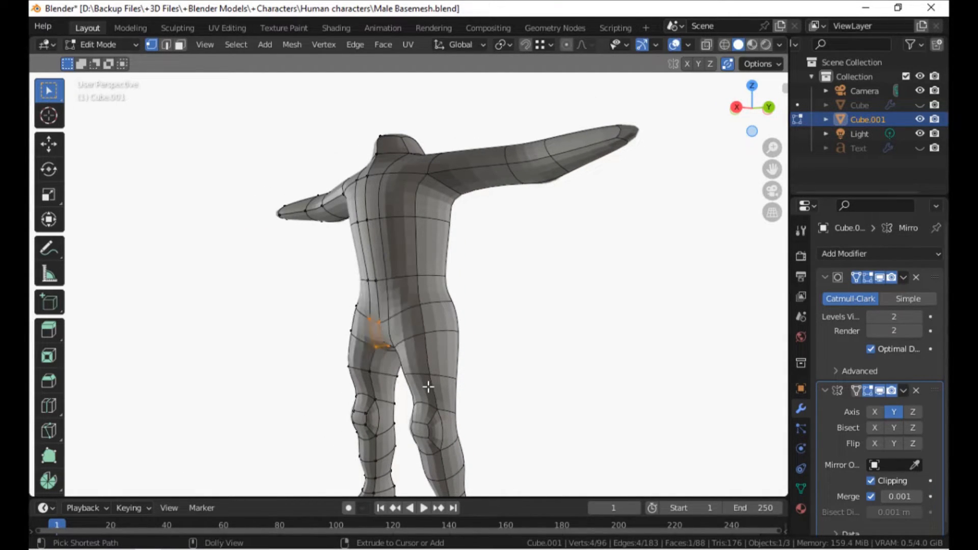
key("ctrl+z")
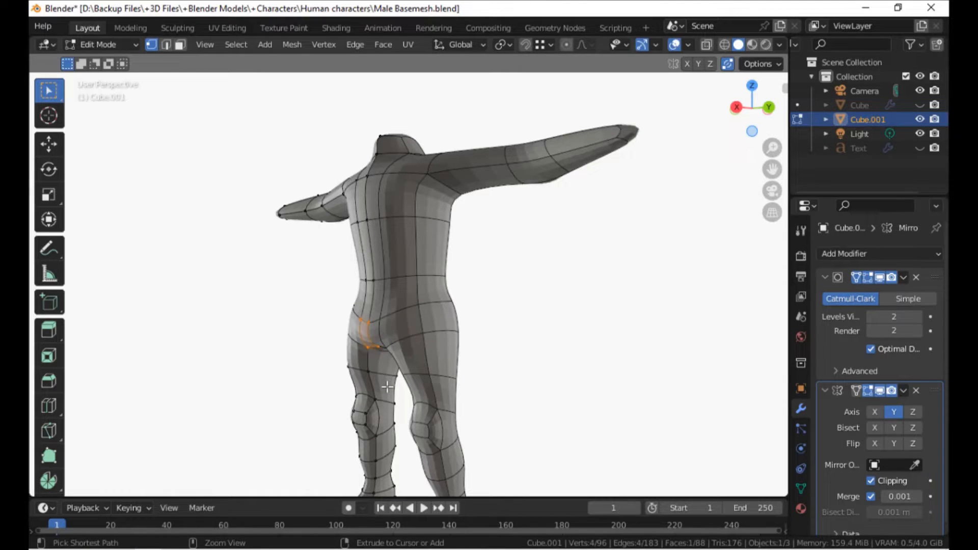
key("ctrl+shift+z")
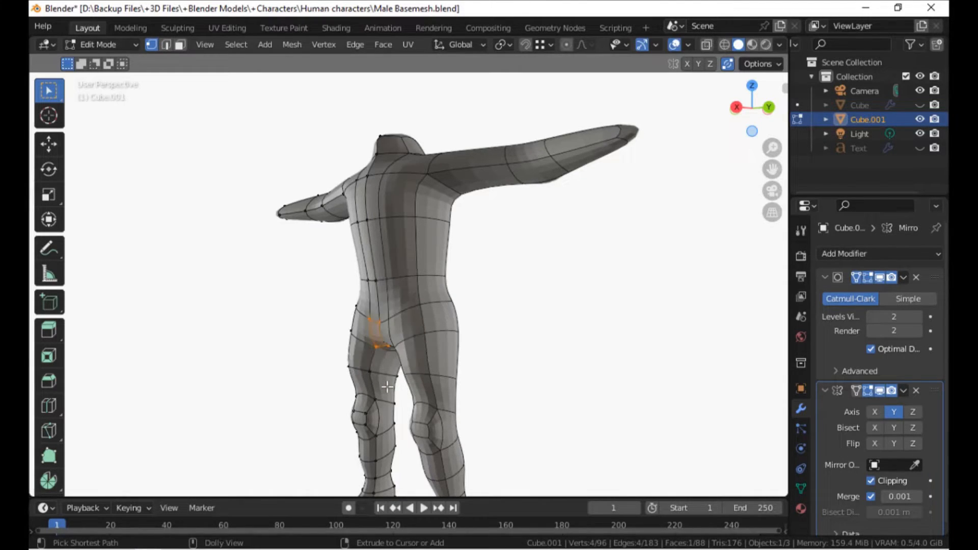
Narrow the upper edge of the kneecap by scaling it down uniformly, and save the file.
middle_click_drag(388, 387, 427, 400)
scroll(431, 387, "up", 3)
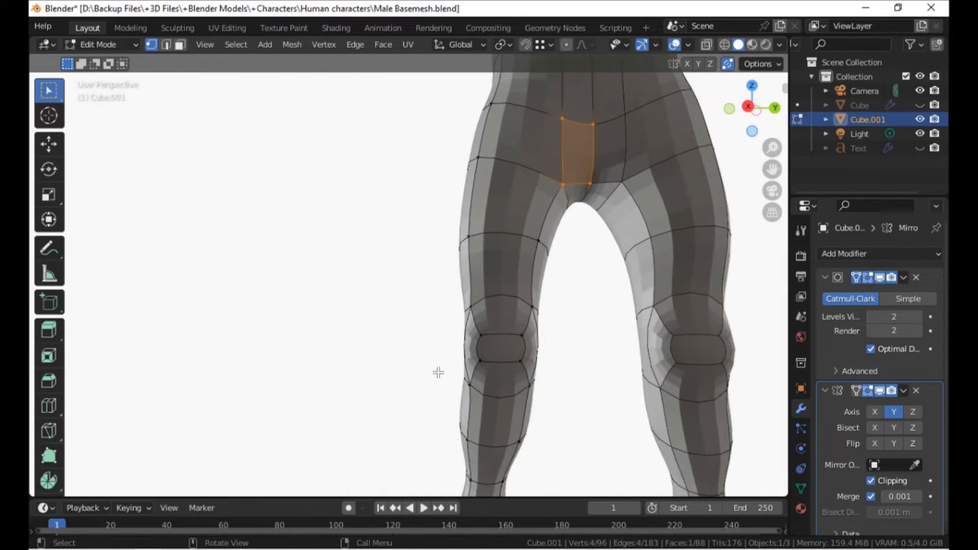
left_click(496, 332)
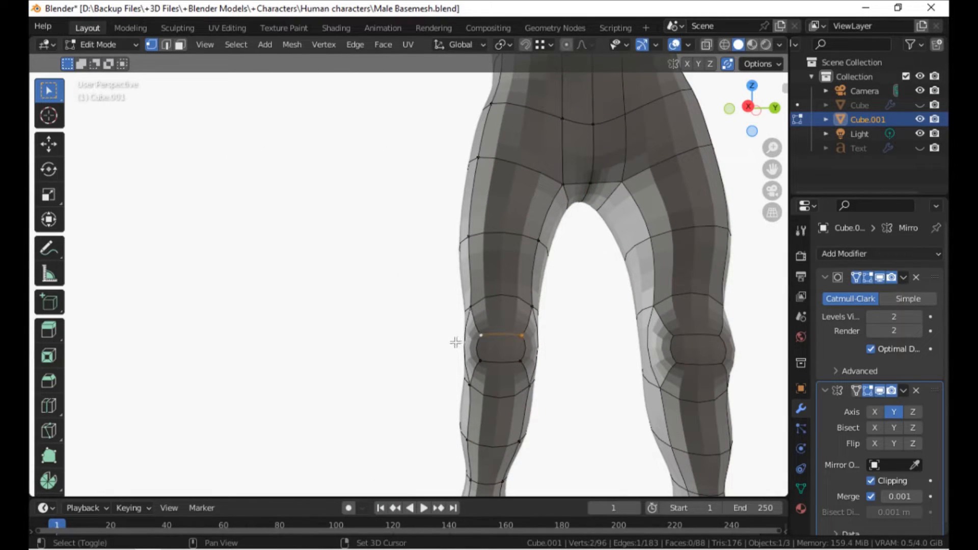
key("s")
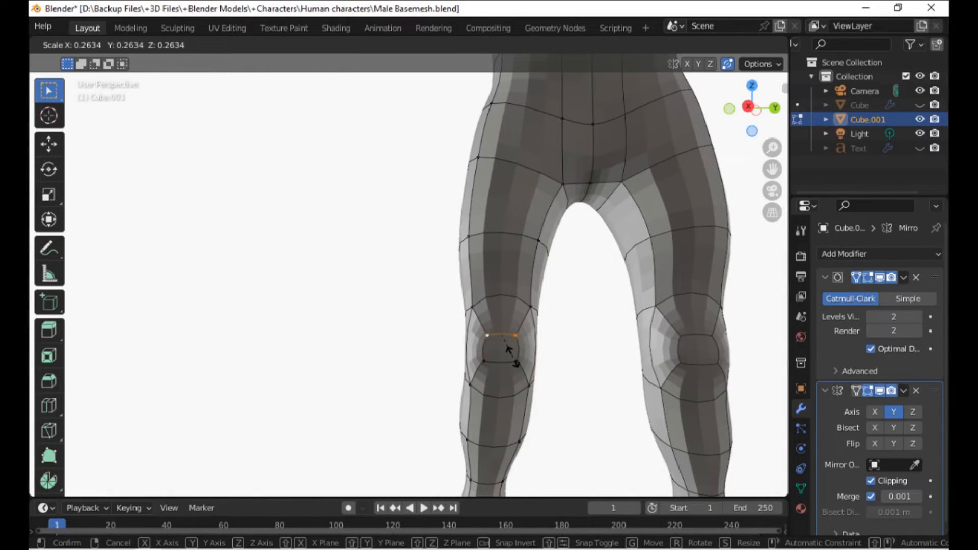
left_click(474, 346)
middle_click_drag(447, 358, 403, 346)
key("ctrl+s")
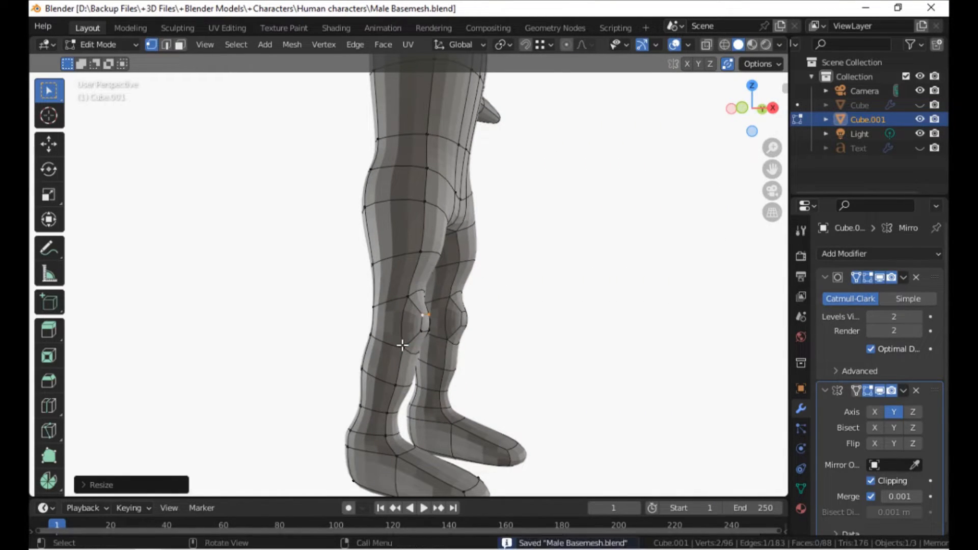
scroll(403, 346, "down", 4)
middle_click_drag(407, 327, 475, 333)
middle_click_drag(413, 333, 458, 323)
scroll(438, 332, "up", 3)
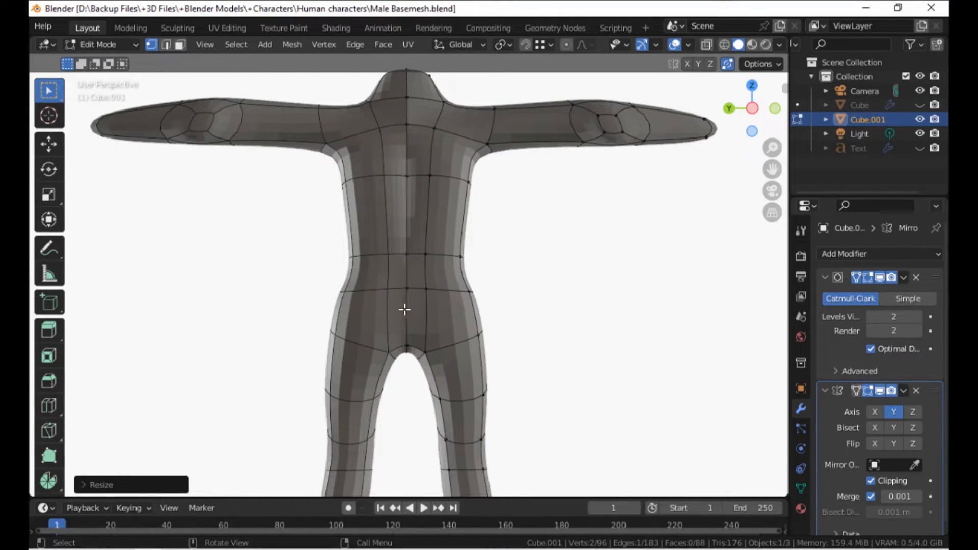
left_click(400, 290, "shift")
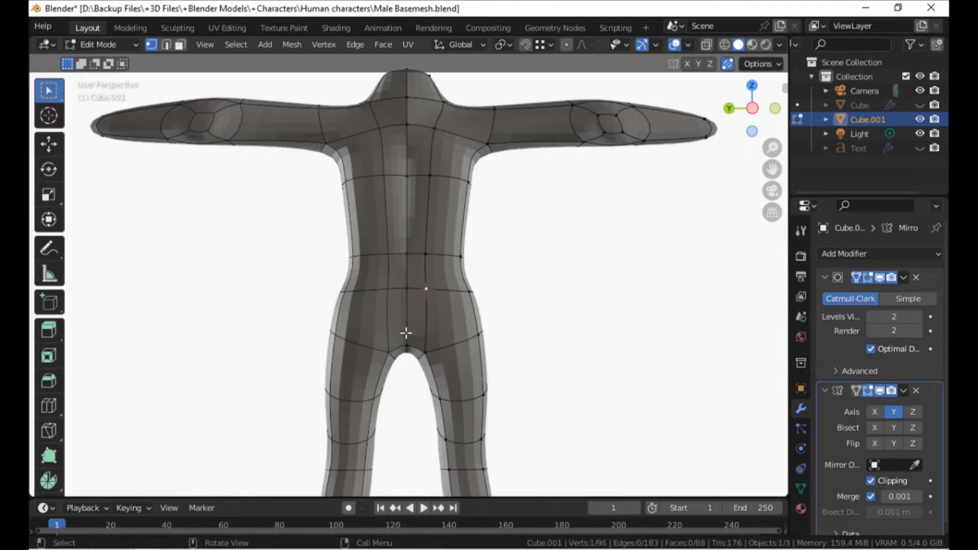
key("g")
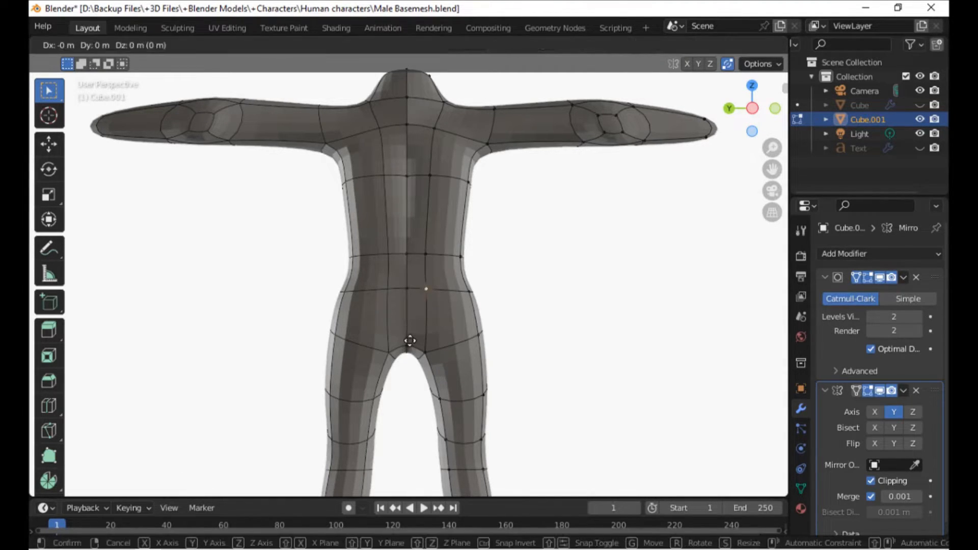
key("g")
right_click(406, 342)
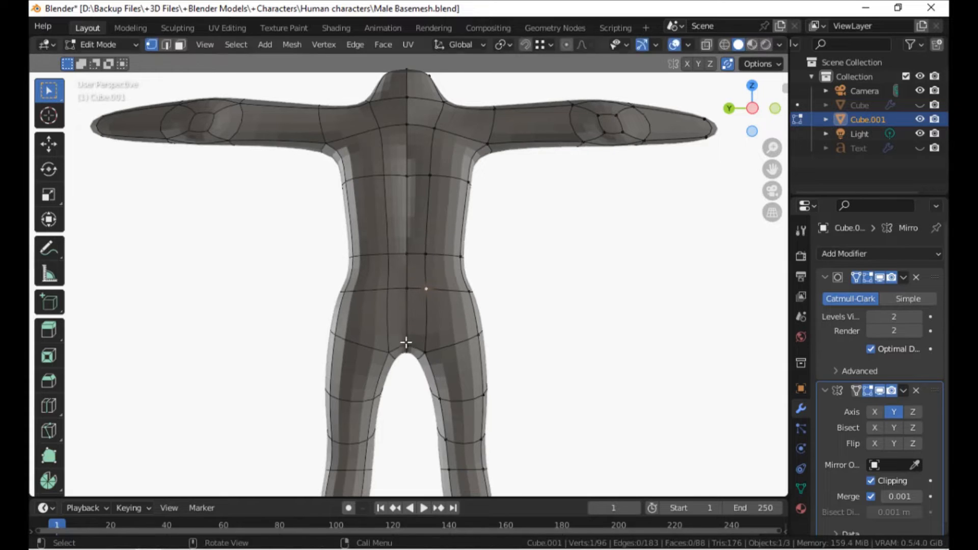
Hide the Subdivision Surface in the viewport and add a vertical loop cut through the leg and torso, slid by about -0.21.
left_click(880, 278)
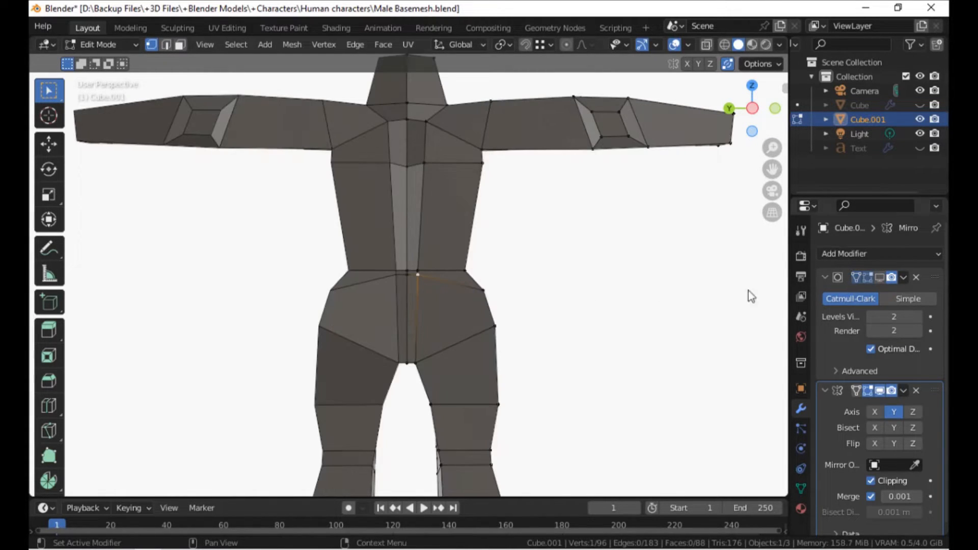
middle_click_drag(509, 291, 534, 347)
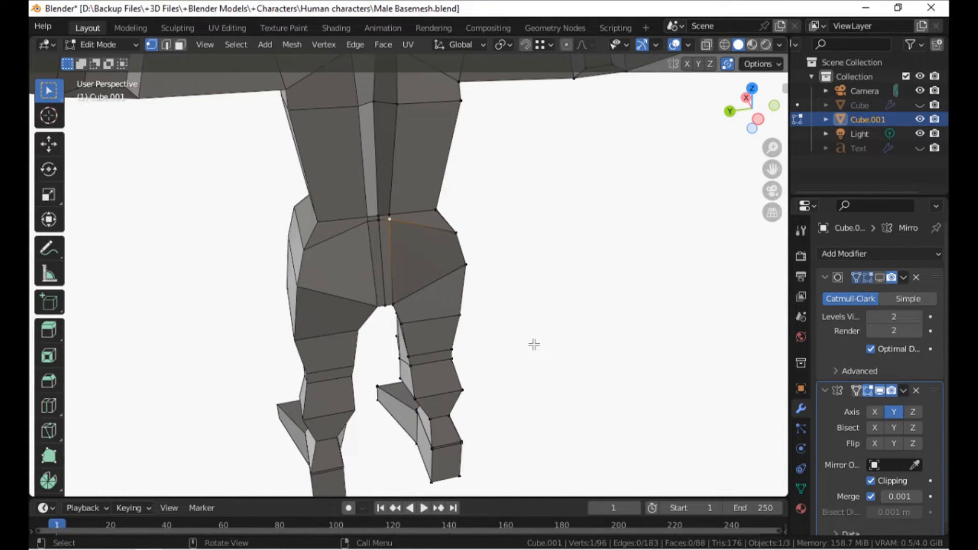
key("KP_Decimal")
scroll(485, 341, "down", 3)
scroll(485, 341, "down", 8)
middle_click_drag(479, 350, 433, 334)
scroll(433, 335, "up", 5)
middle_click_drag(417, 376, 397, 381)
scroll(315, 388, "down", 2)
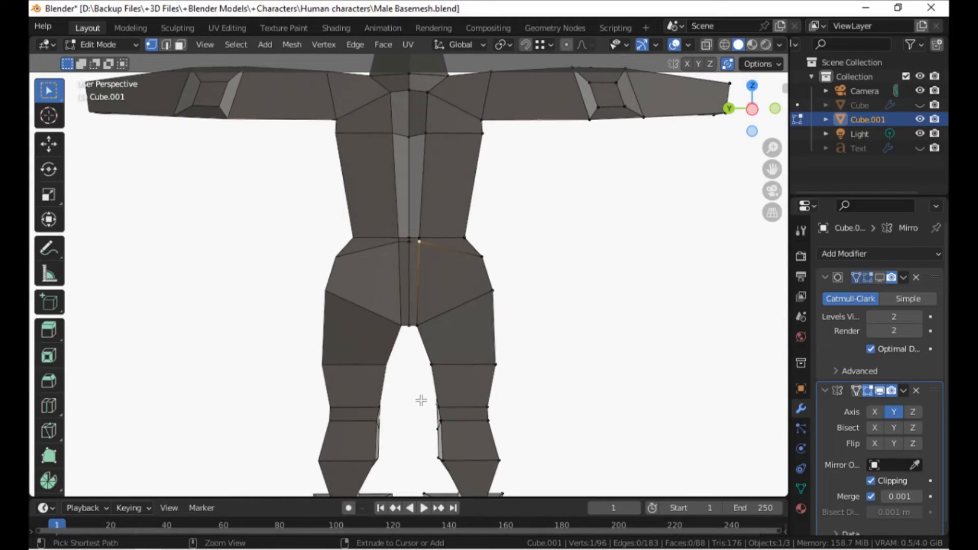
key("ctrl+r")
left_click(430, 406)
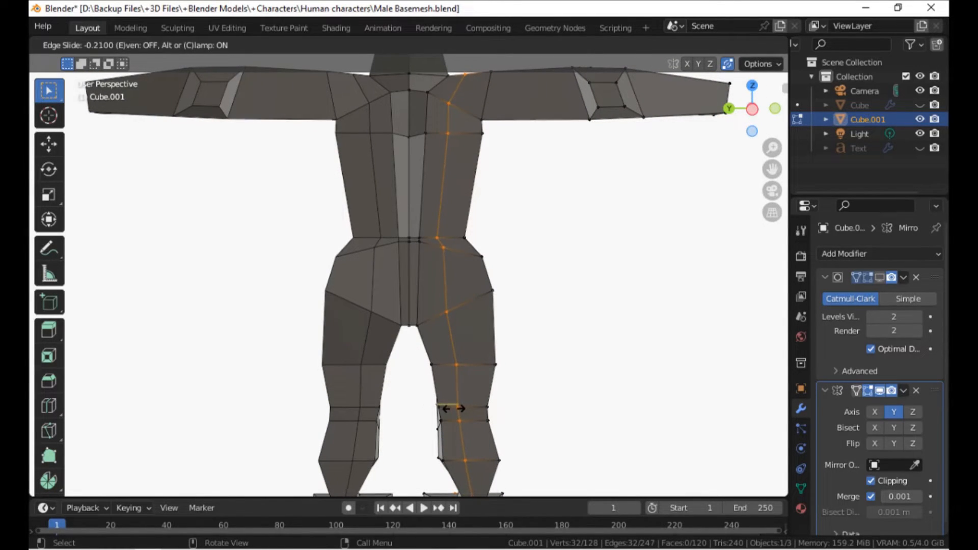
left_click(453, 408)
Move the new loop's edge on the buttock backward about 0.27 m with the Z axis locked.
middle_click_drag(426, 408, 404, 342)
left_click(407, 305)
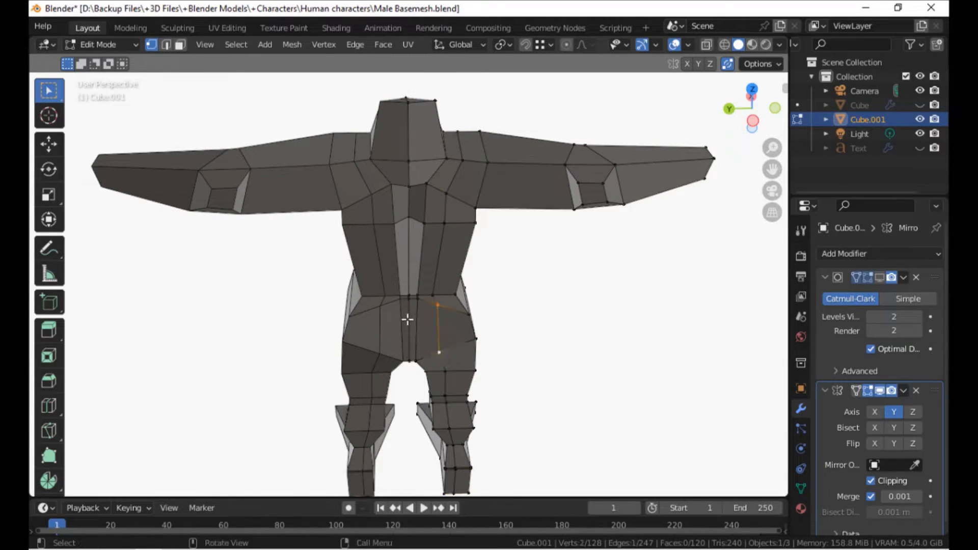
key("g")
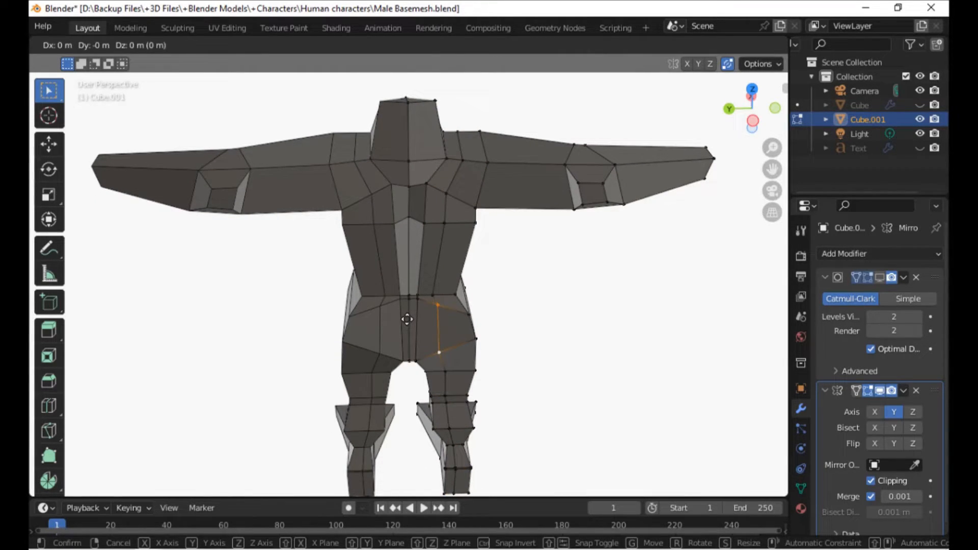
key("shift+z")
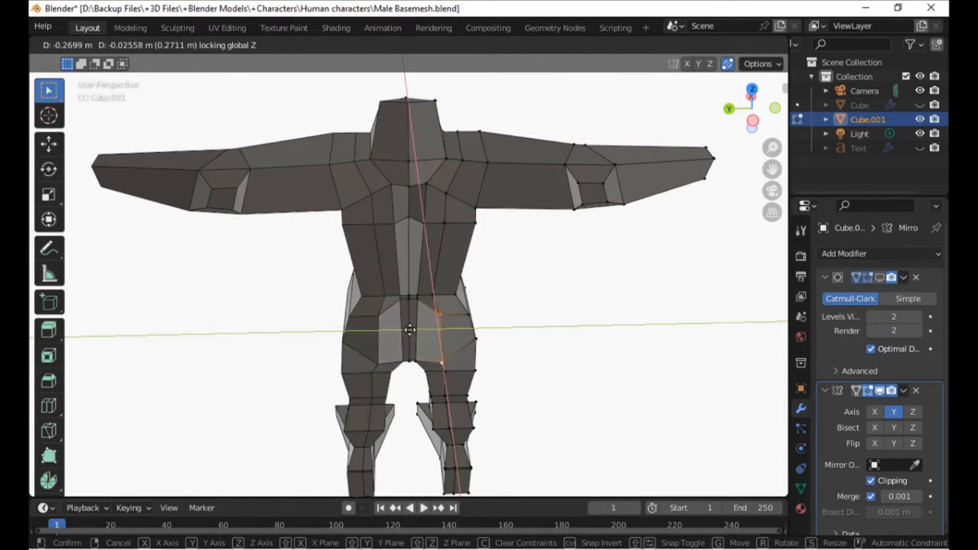
left_click(410, 330)
Select the inner vertical edge of the buttock and move it backward about 0.22 m with the Z axis locked.
middle_click_drag(406, 332, 308, 238)
scroll(309, 271, "up", 3)
middle_click_drag(308, 295, 392, 285)
left_click(394, 282)
left_click(398, 374, "shift")
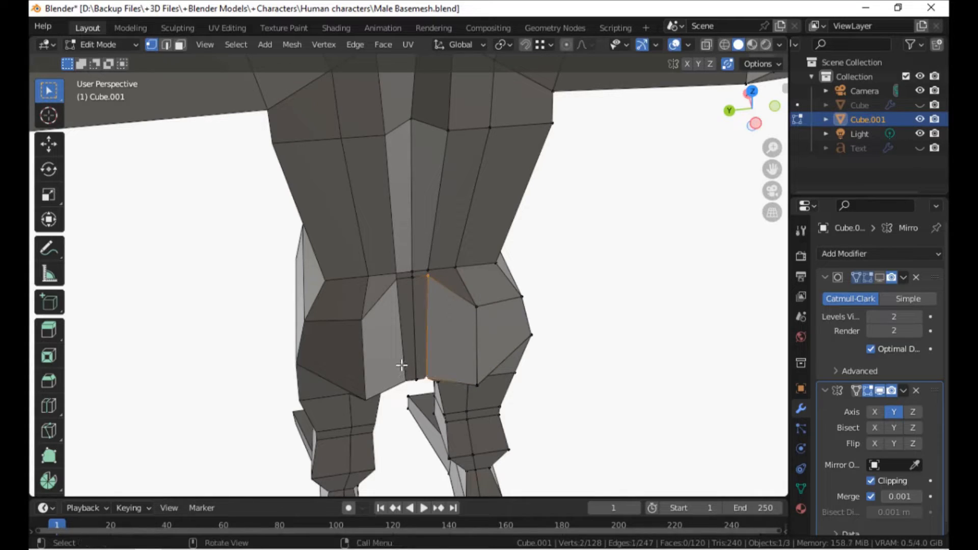
key("g")
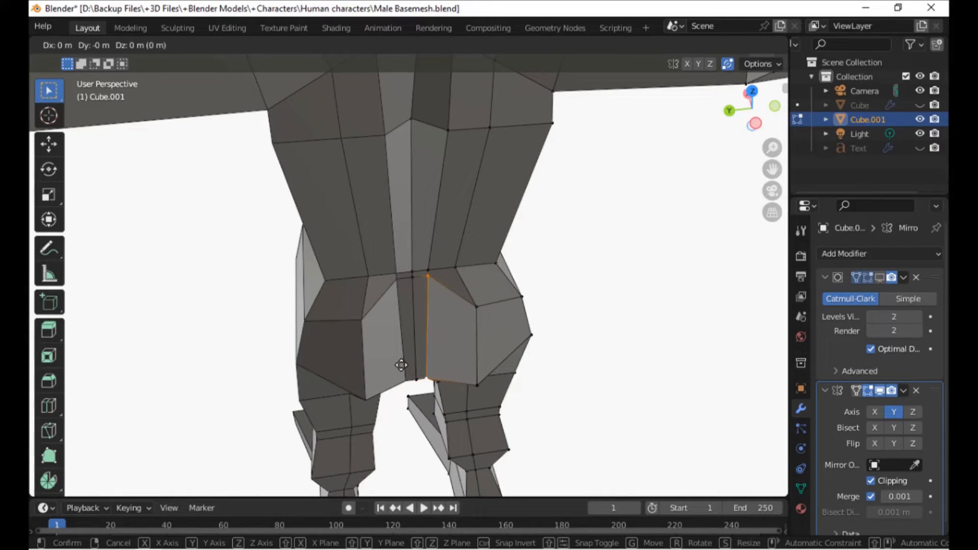
key("shift+z")
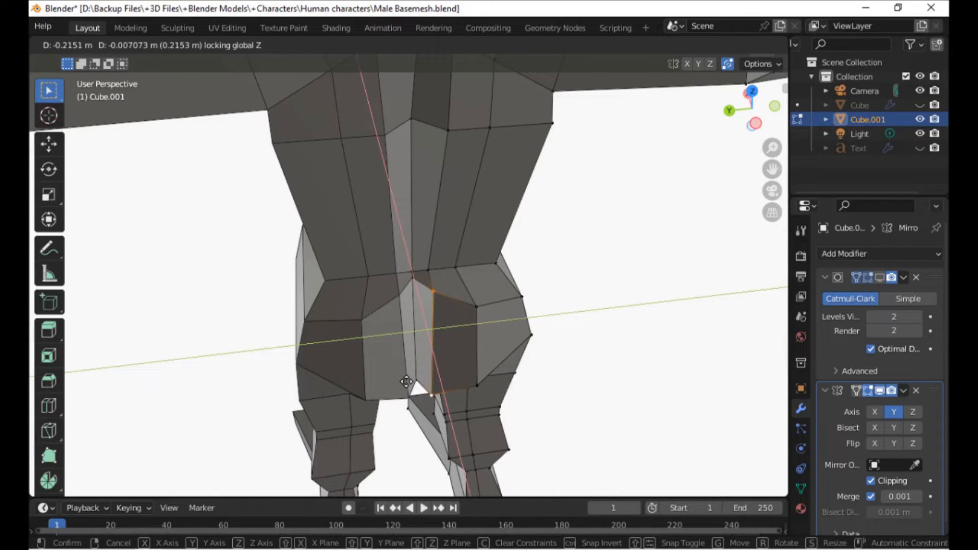
left_click(406, 381)
Add a horizontal loop cut around the torso between the chest and the waist.
middle_click_drag(411, 419, 315, 359)
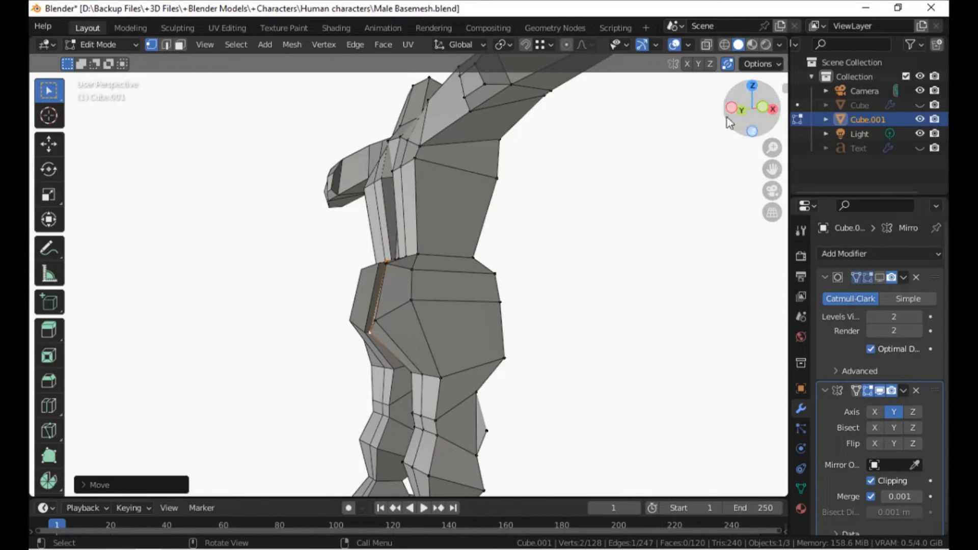
middle_click_drag(427, 274, 388, 279)
key("ctrl+r")
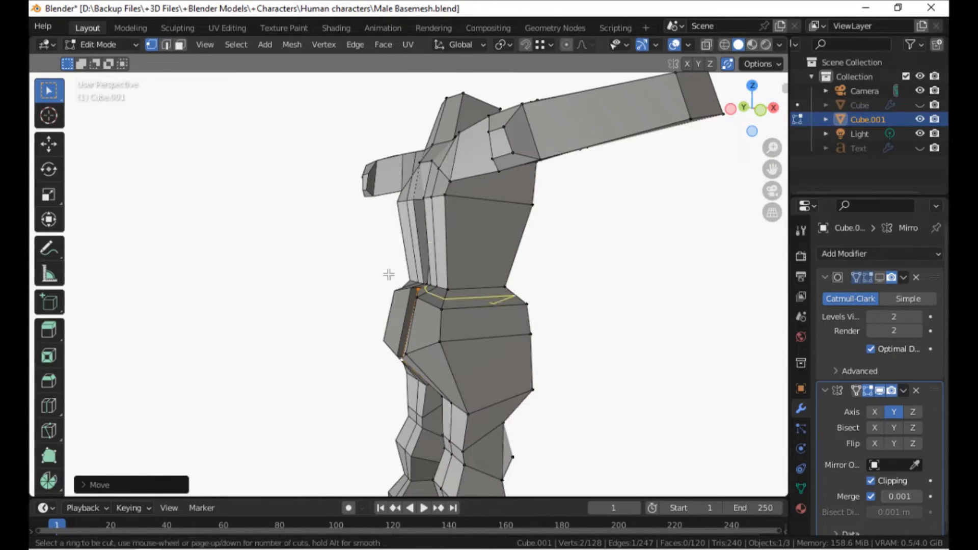
left_click(394, 242)
left_click(391, 257)
Show the Subdivision Surface in the viewport and select the vertex at the front of the elbow.
middle_click_drag(391, 258, 339, 299)
left_click(880, 278)
scroll(587, 287, "down", 3)
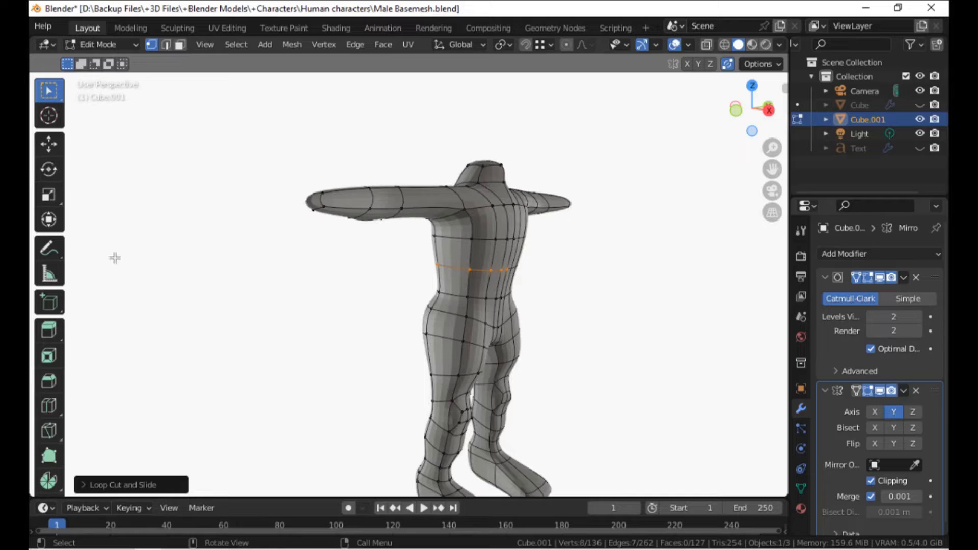
left_click(358, 212)
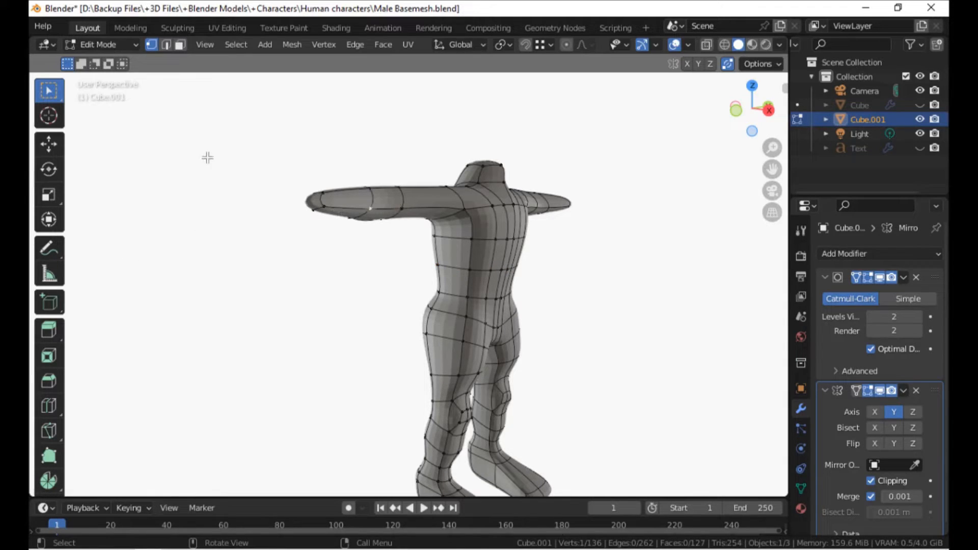
Switch the body mesh to Sculpt Mode and choose the Elastic Deform brush.
key("Tab")
key("F3")
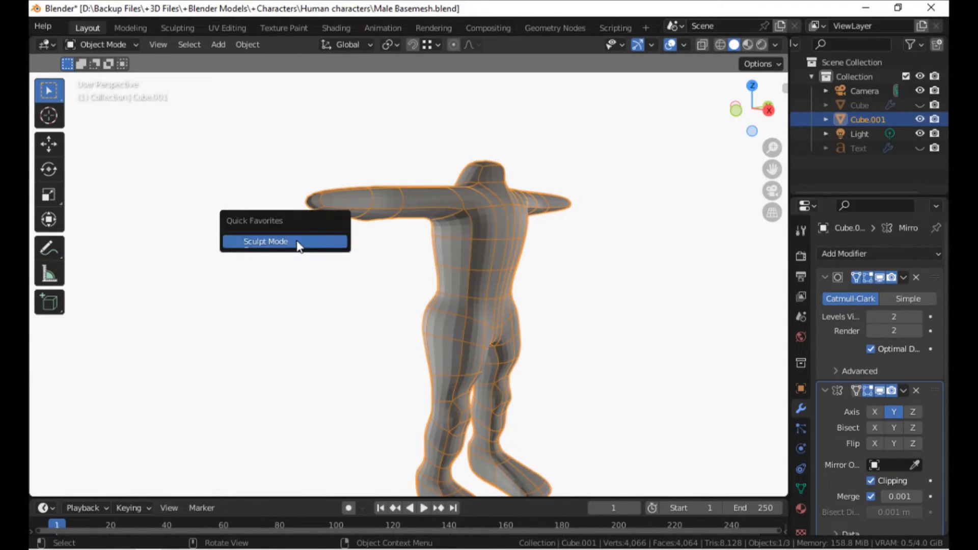
left_click(297, 240)
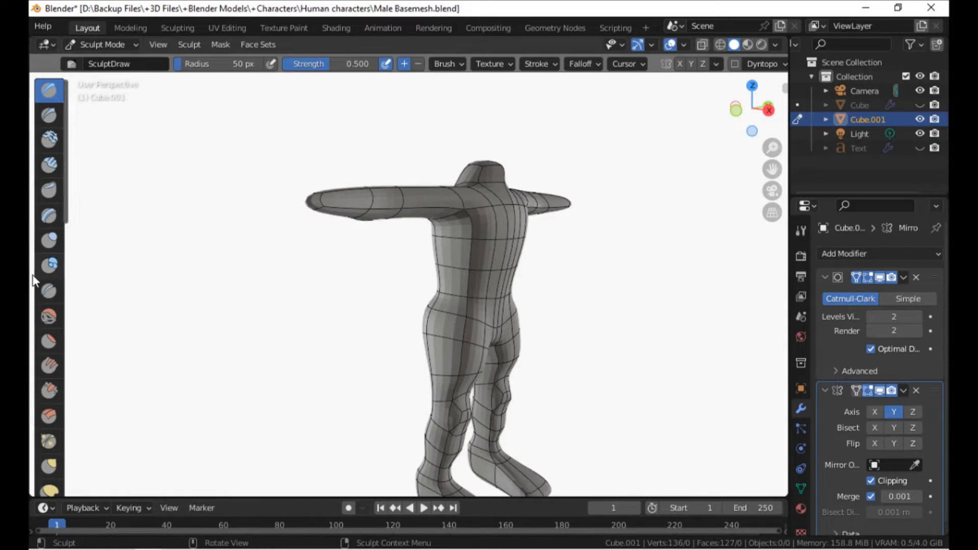
left_click_drag(35, 275, 66, 278)
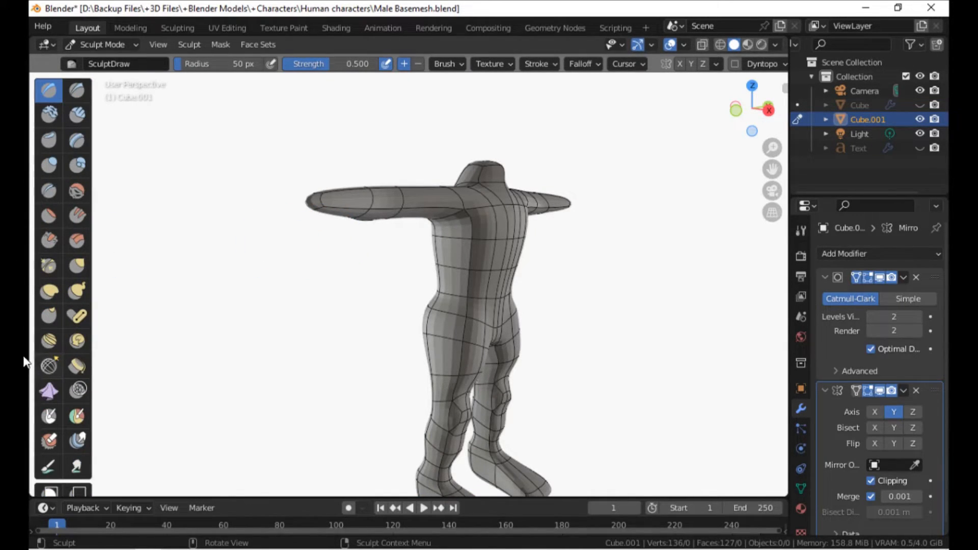
left_click(49, 292)
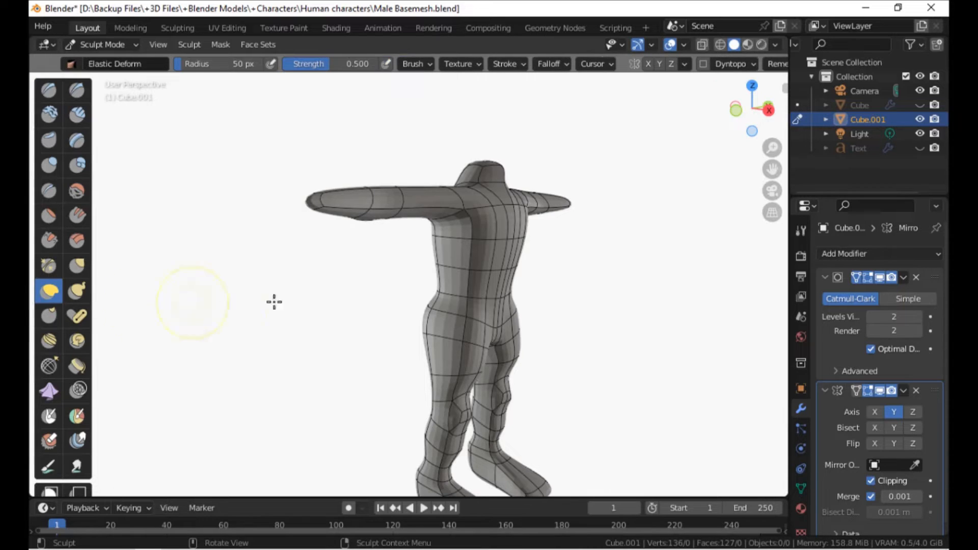
Try Elastic Deform strokes on the elbow and the torso and undo the deformation.
left_click_drag(367, 206, 339, 196)
mouse_move(339, 196)
middle_mouse_down()
mouse_move(314, 227)
mouse_move(362, 253)
middle_mouse_up()
mouse_move(394, 258)
left_mouse_down()
mouse_move(356, 262)
mouse_move(613, 275)
mouse_move(556, 281)
left_mouse_up()
key("ctrl+z")
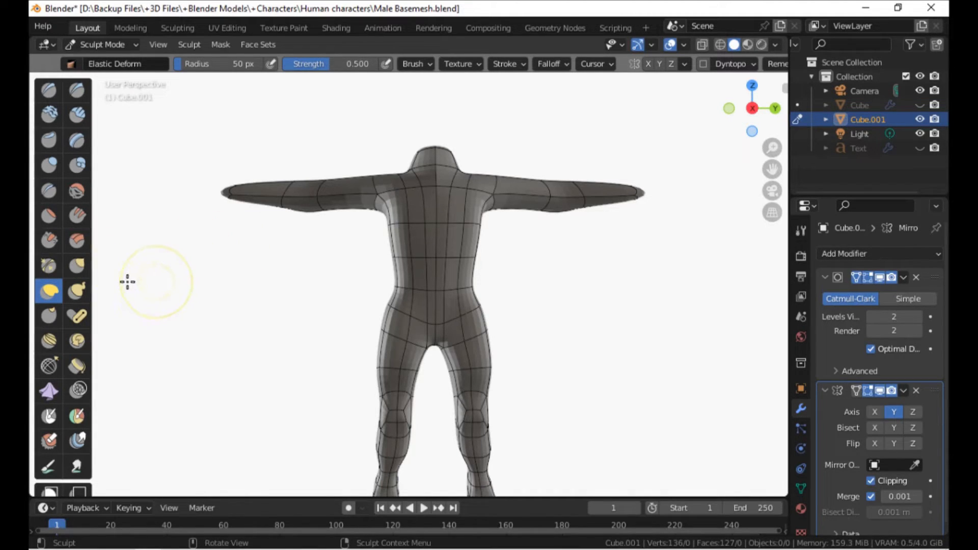
Leave Sculpt Mode, return to Edit Mode and turn on X-ray with the body seen from the side.
key("q")
left_click(181, 233)
mouse_move(189, 230)
middle_mouse_down()
mouse_move(328, 264)
mouse_move(301, 235)
middle_mouse_up()
middle_click_drag(327, 262, 322, 288)
scroll(326, 243, "up", 2)
key("Tab")
key("alt+z")
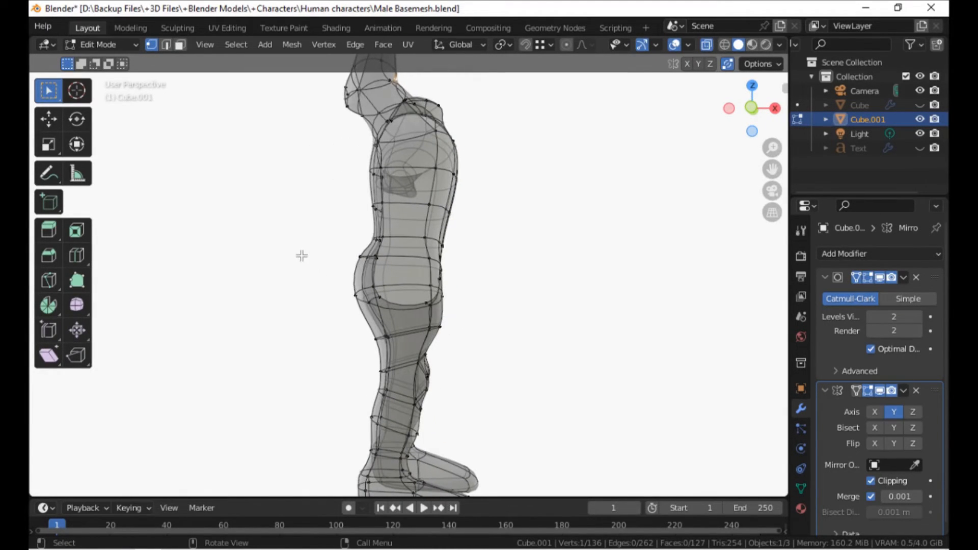
Select the hip and buttock vertices, scale them to about 0.8 along X and move them slightly forward along X.
left_click_drag(282, 247, 439, 310)
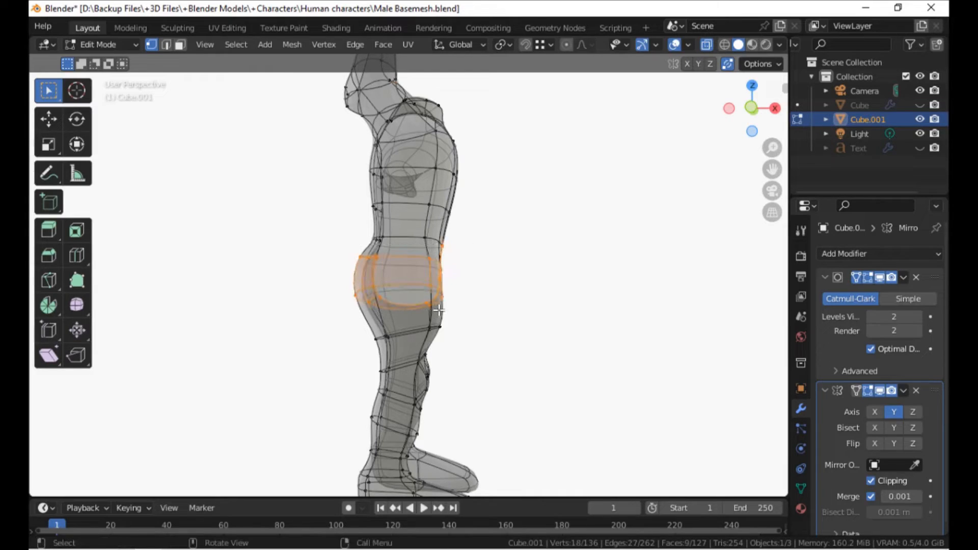
scroll(439, 312, "down", 3)
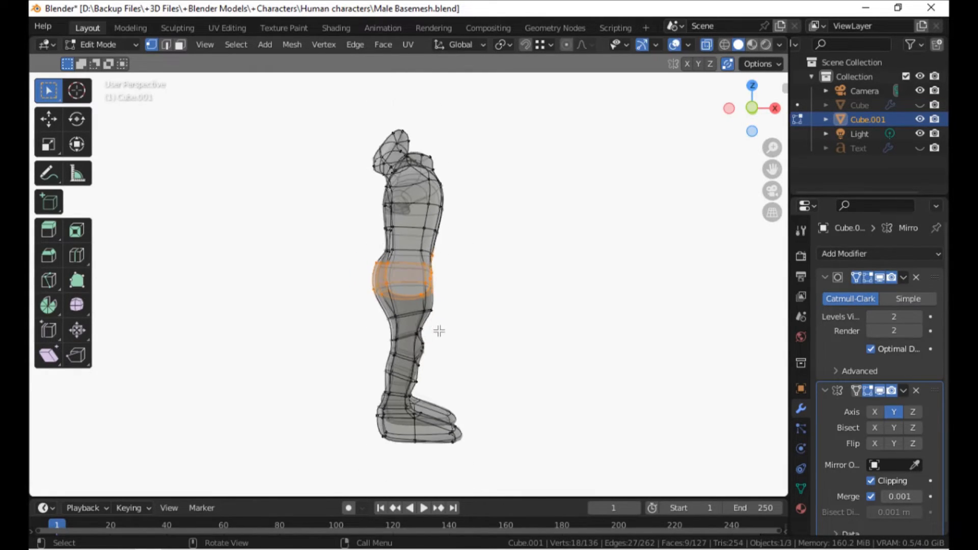
left_click(328, 315)
left_click_drag(351, 309, 457, 261)
key("s")
key("x")
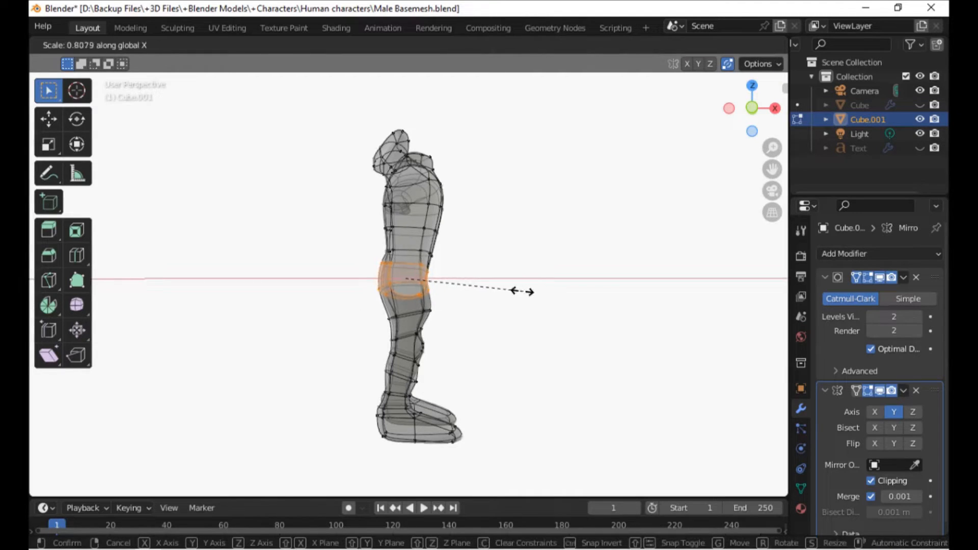
left_click(488, 291)
key("g")
key("x")
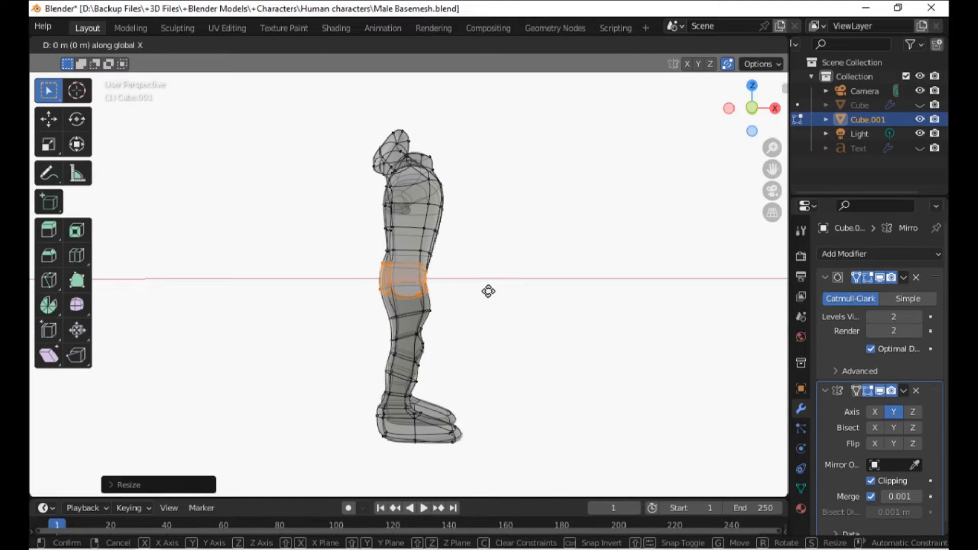
left_click(494, 290)
Lower the three chest-row vertices between the centre line and the side so the loop curves beneath the pectorals.
middle_click_drag(493, 291, 380, 394)
scroll(356, 318, "up", 1)
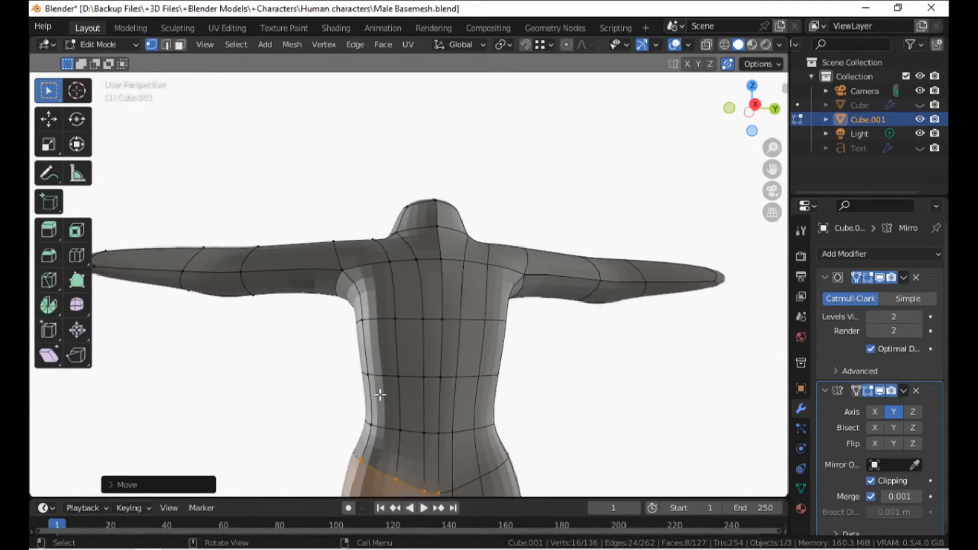
left_click(366, 318)
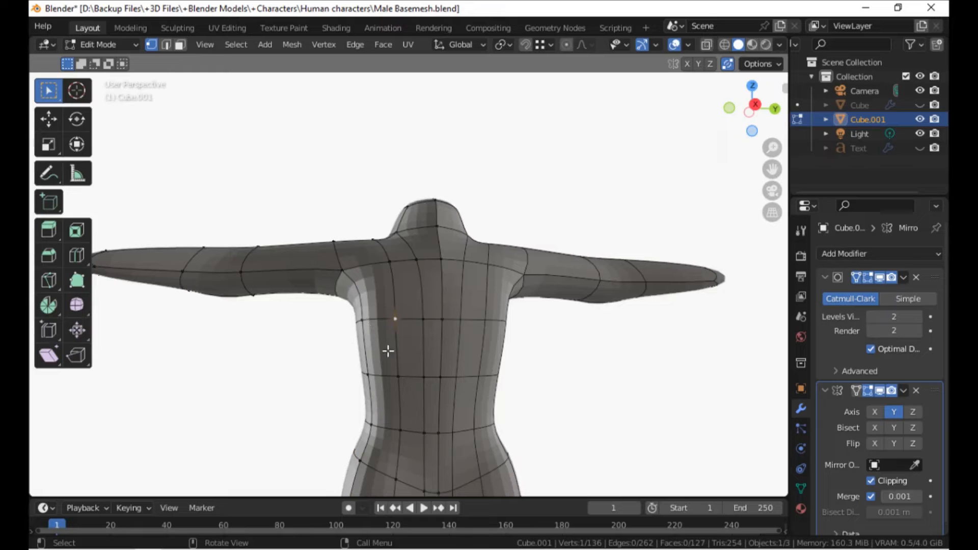
key("g")
left_click(373, 357)
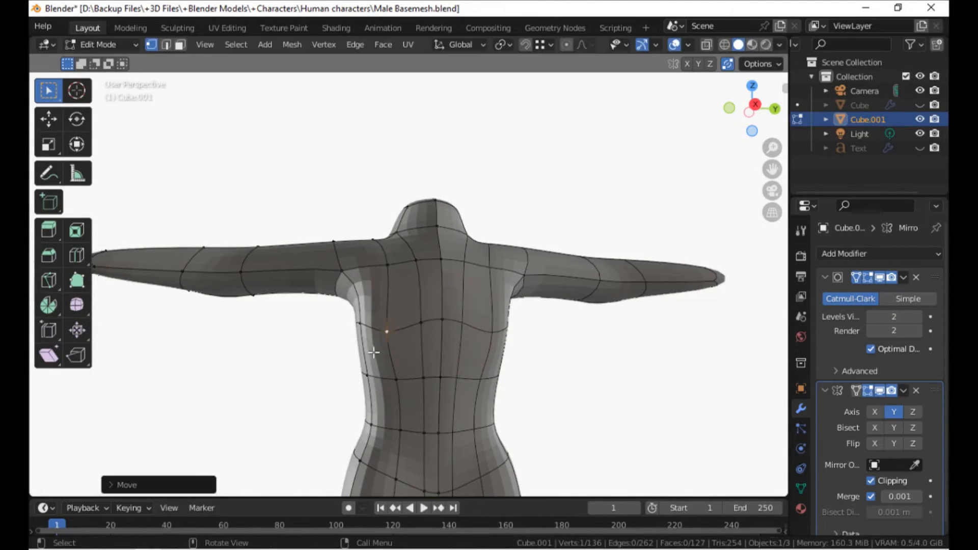
left_click(392, 324)
key("g")
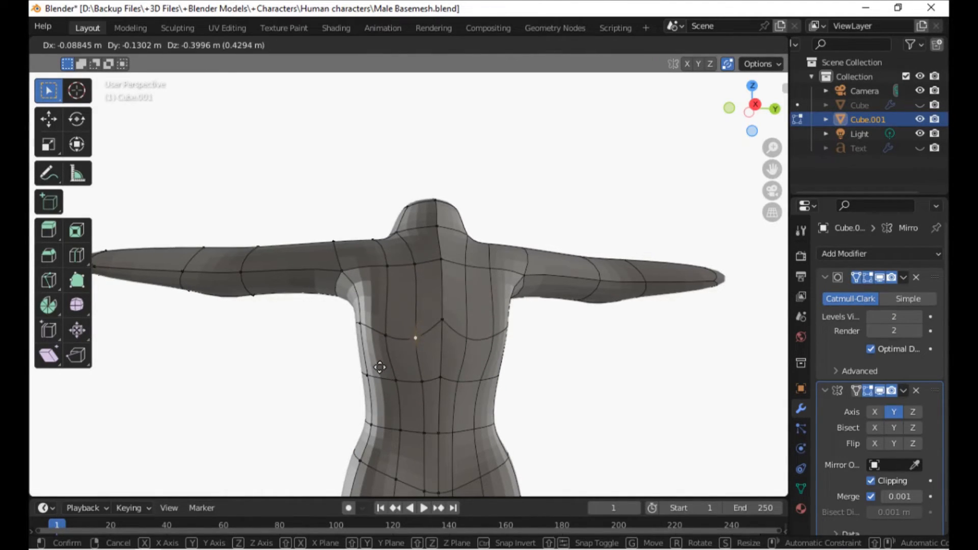
left_click(380, 362)
left_click(332, 321)
key("g")
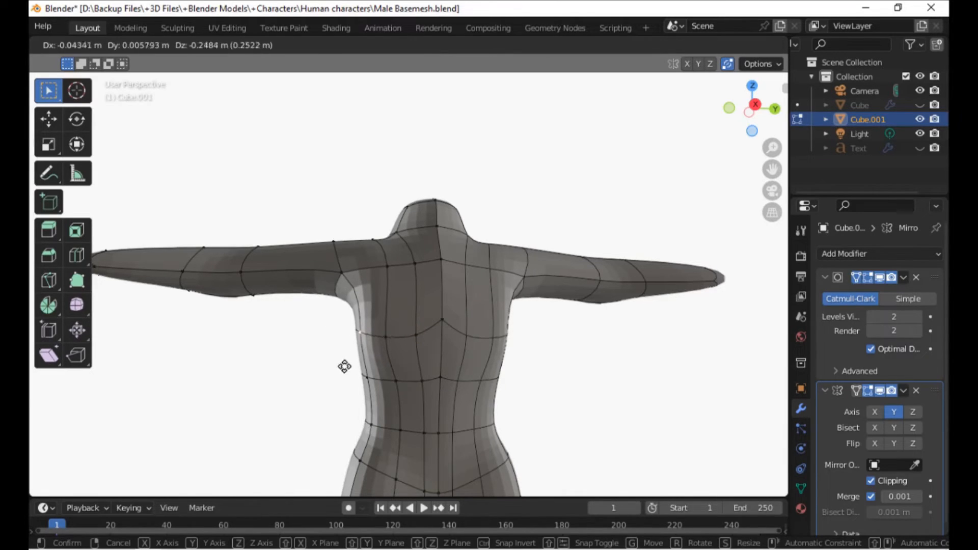
left_click(344, 372)
Move the vertex near the side of the abdomen row down about 0.4 m.
middle_click_drag(339, 379, 360, 345)
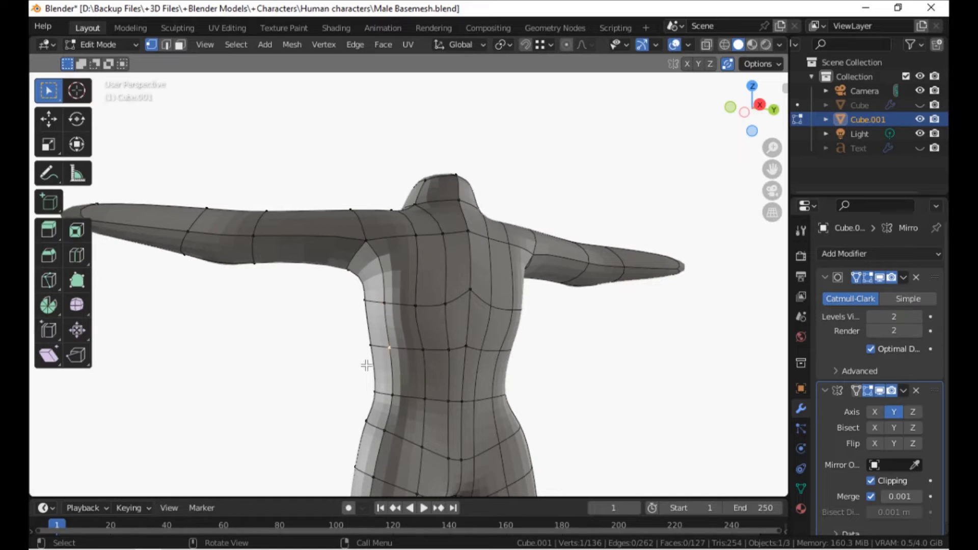
key("g")
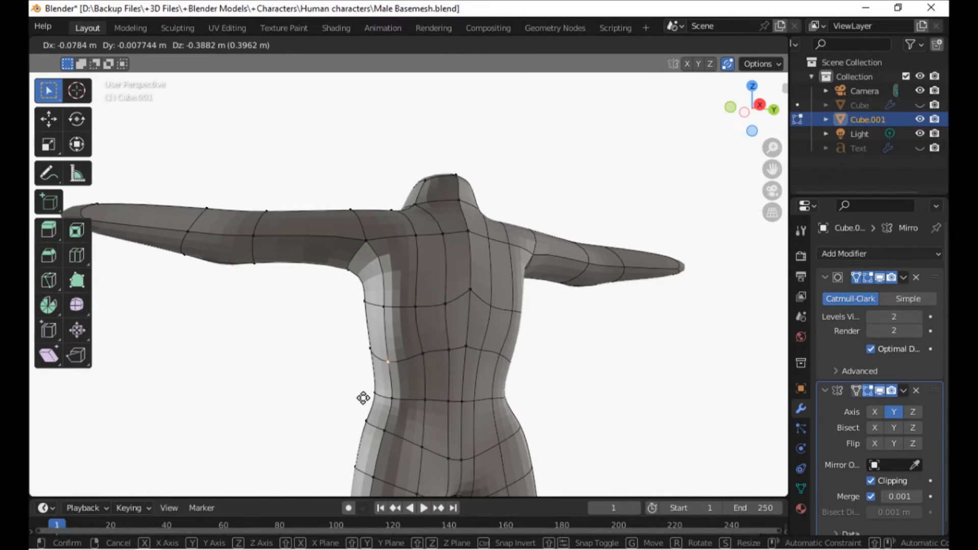
left_click(400, 362)
Vertex-slide the centre vertex of the abdomen row and its neighbour upward along their vertical edges.
left_click(466, 346)
key("g")
key("g")
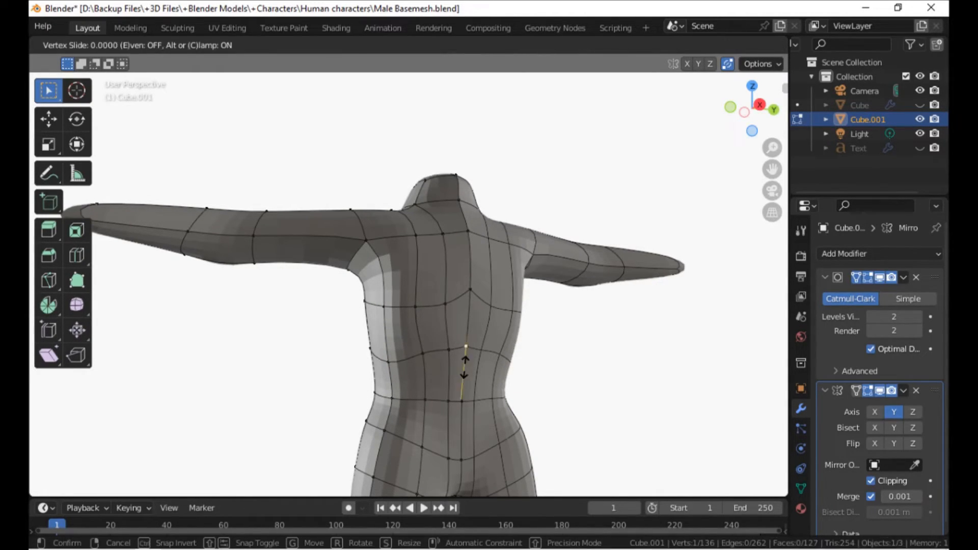
left_click(465, 333)
left_click(449, 346)
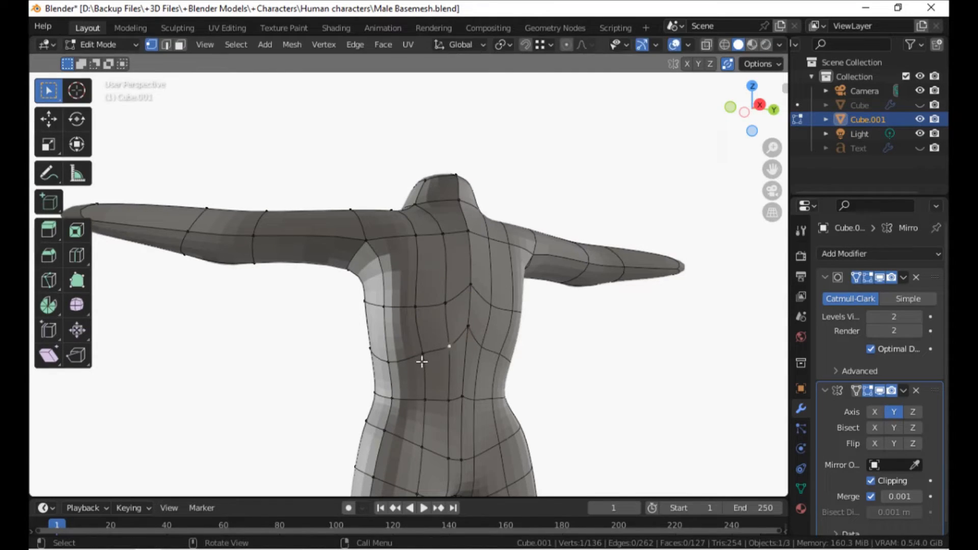
key("g")
key("g")
left_click(449, 337)
Reposition the abdomen row's vertices around the side and back of the torso to continue the loop's curve.
middle_click_drag(421, 338, 432, 400)
key("g")
left_click(371, 389)
middle_click_drag(399, 380, 390, 362)
key("g")
left_click(395, 391)
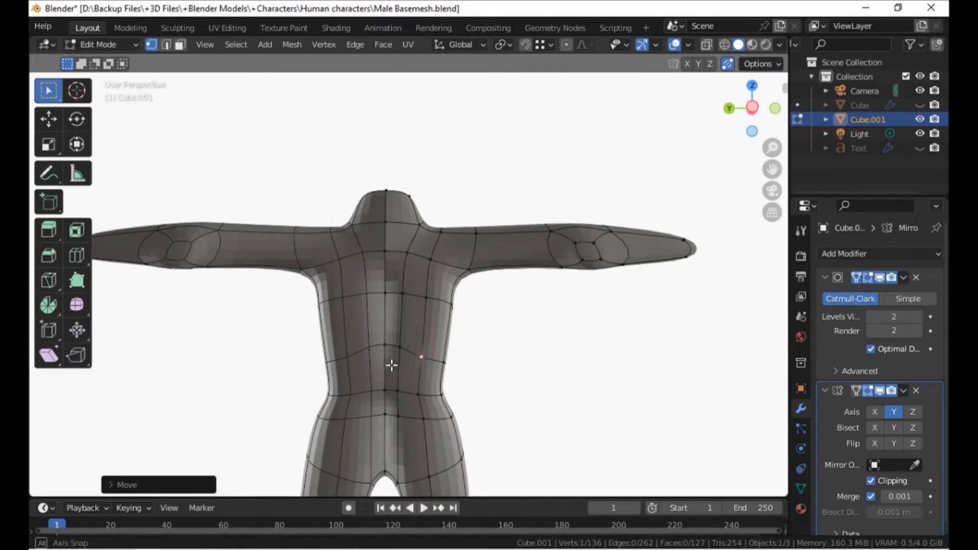
key("g")
left_click(380, 369)
key("g")
left_click(363, 356)
Select the two middle spine vertices on the back and move them backward about 0.12 m along X.
middle_click_drag(389, 352, 352, 336)
left_click(355, 257)
left_click(354, 304, "shift")
key("g")
key("y")
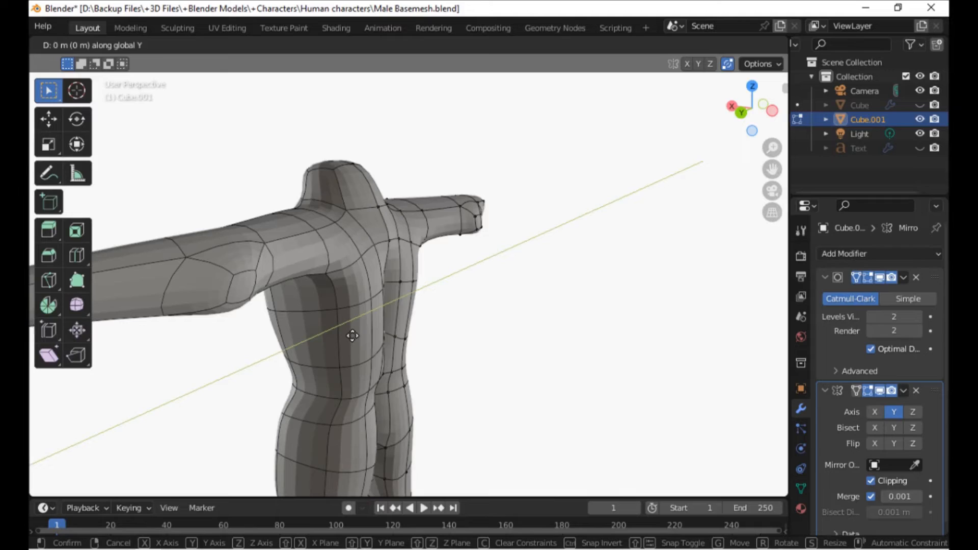
key("x")
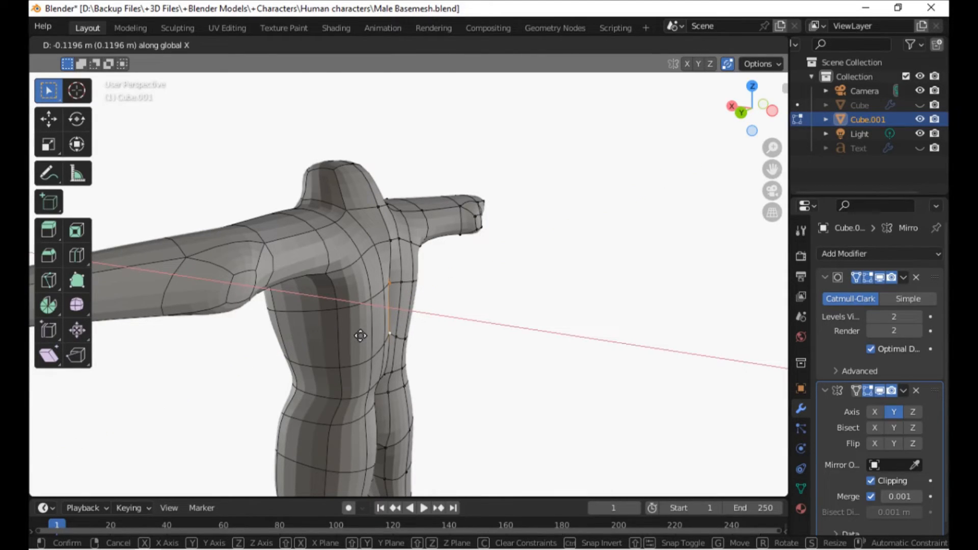
left_click(361, 336)
Move the upper spine vertex between the shoulders forward about 0.16 m along X.
left_click(362, 244)
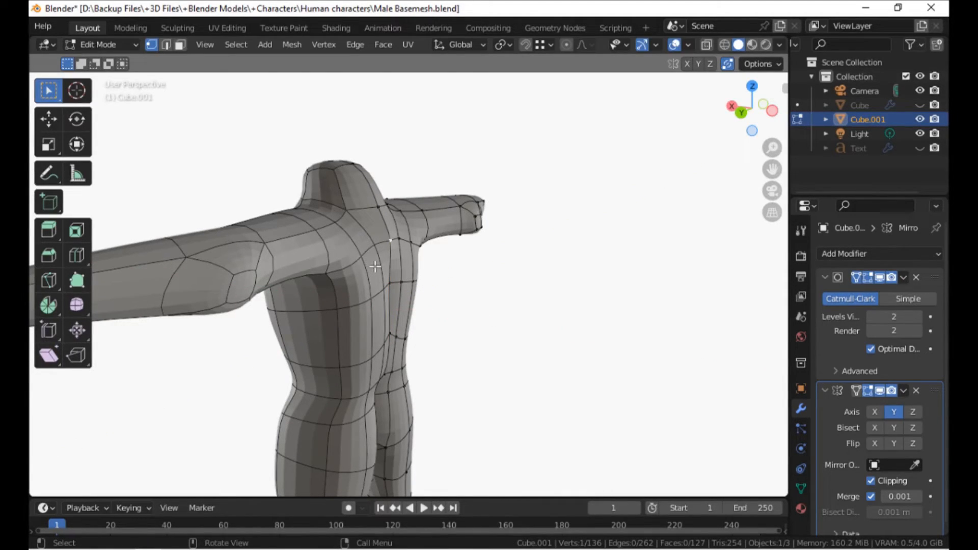
key("g")
key("x")
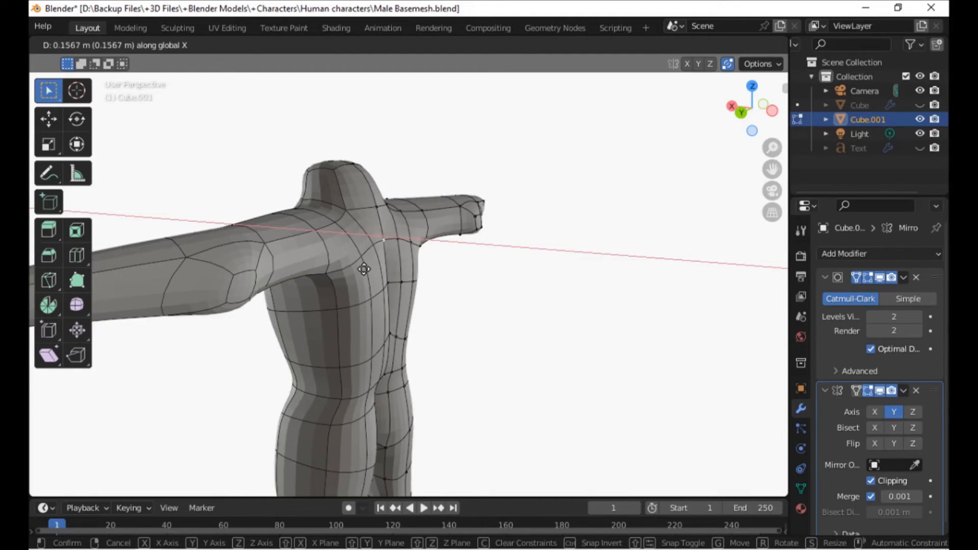
left_click(365, 270)
Turn on X-ray and slide the forearm edge loop beside the elbow closer to the elbow.
middle_click_drag(358, 271, 316, 352)
scroll(300, 276, "down", 4)
scroll(268, 343, "up", 4)
middle_click_drag(438, 364, 357, 369, "shift")
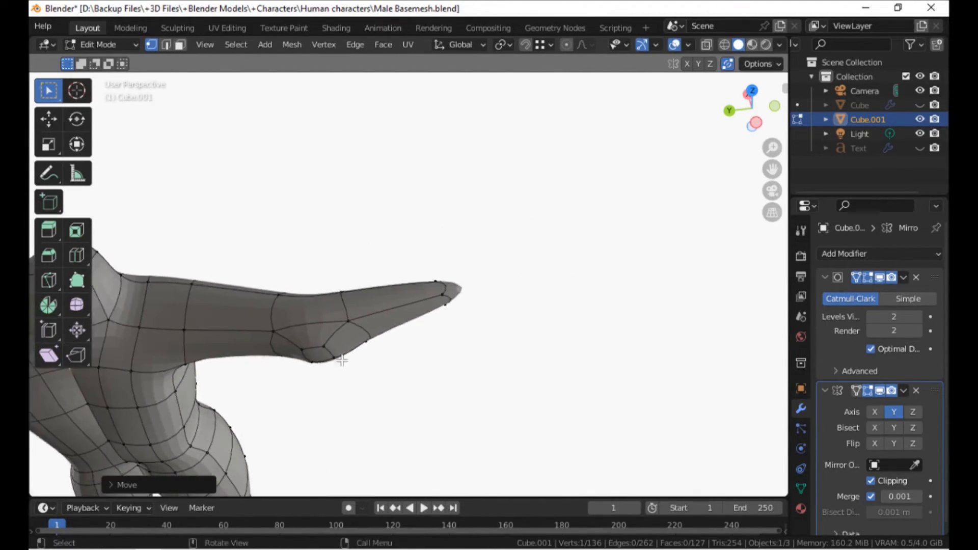
middle_click_drag(301, 334, 295, 377)
middle_click_drag(316, 318, 401, 291, "shift")
key("alt+z")
left_click(382, 342, "alt")
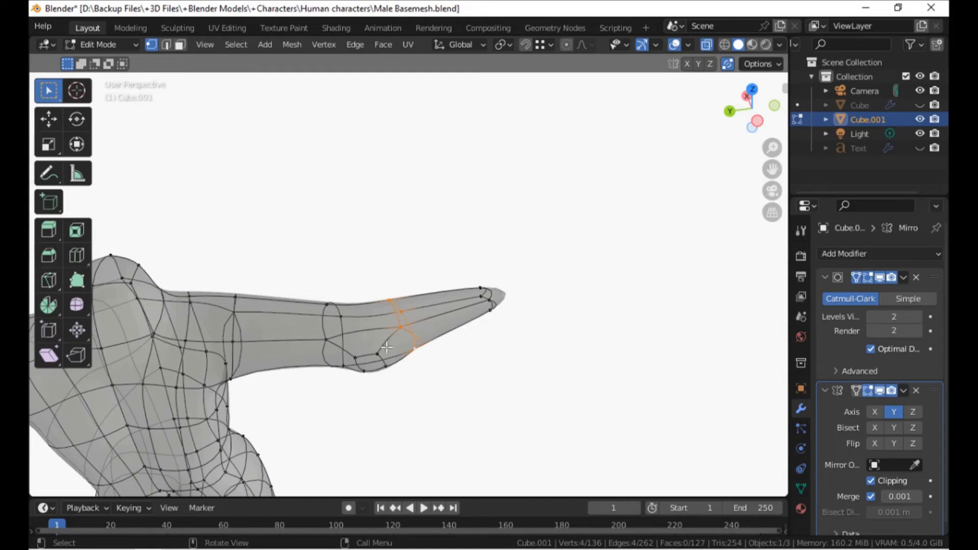
key("g")
key("g")
left_click(387, 381)
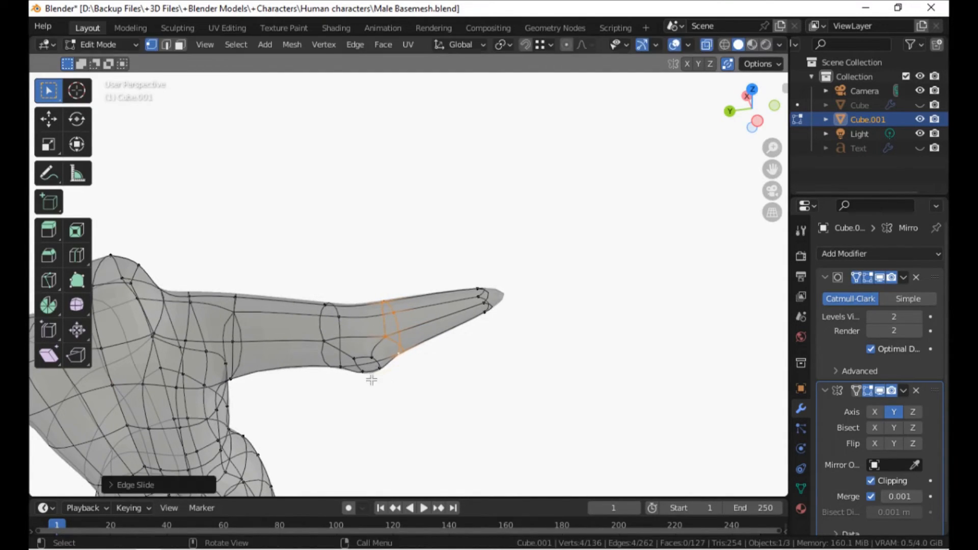
Add one loop cut around the forearm between elbow and wrist and another around the middle of the upper arm.
key("ctrl+r")
left_click(405, 322)
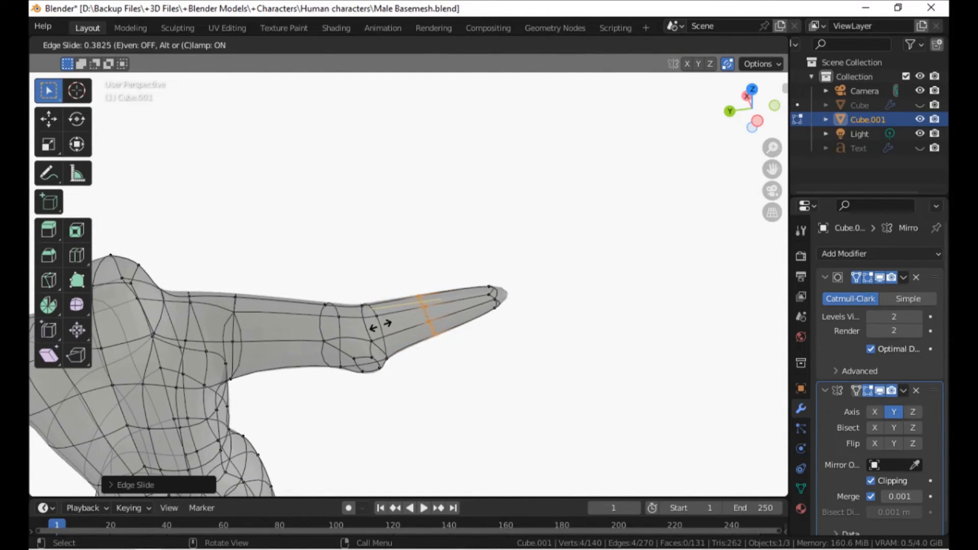
left_click(380, 324)
middle_click_drag(380, 324, 343, 346)
key("ctrl+r")
left_click(290, 332)
left_click(289, 333)
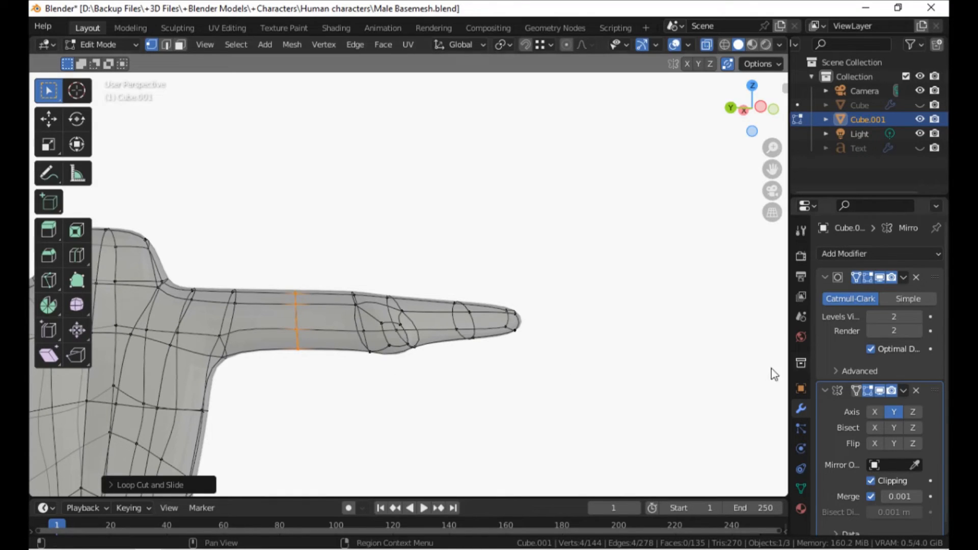
Hide the Subdivision Surface modifier in the viewport to show the base cage.
left_click(855, 279)
left_click(854, 278)
left_click(853, 278)
left_click(853, 278)
left_click(880, 278)
Move the two vertices just above the raised elbow face to even out the faces around the elbow.
middle_click_drag(511, 282, 381, 379)
middle_click_drag(436, 327, 408, 321)
left_click(408, 323)
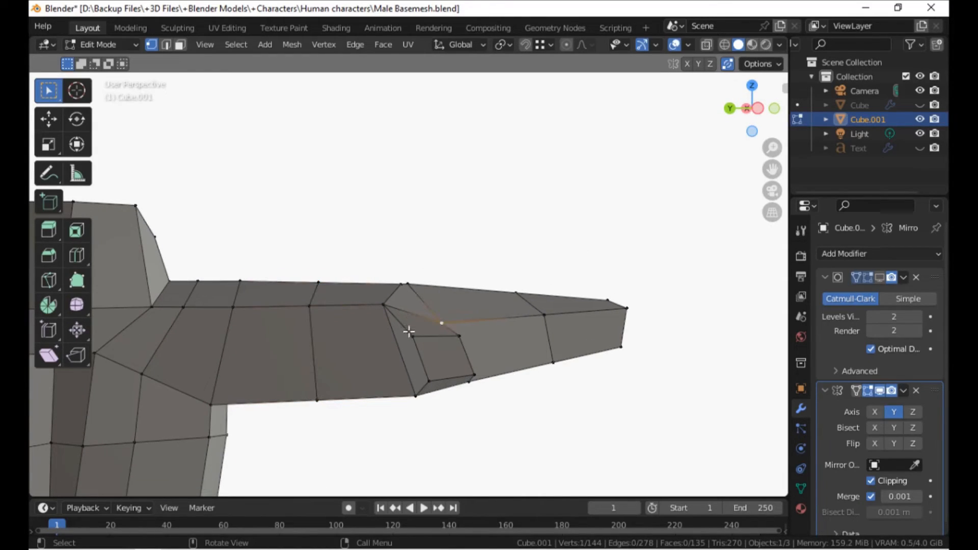
key("g")
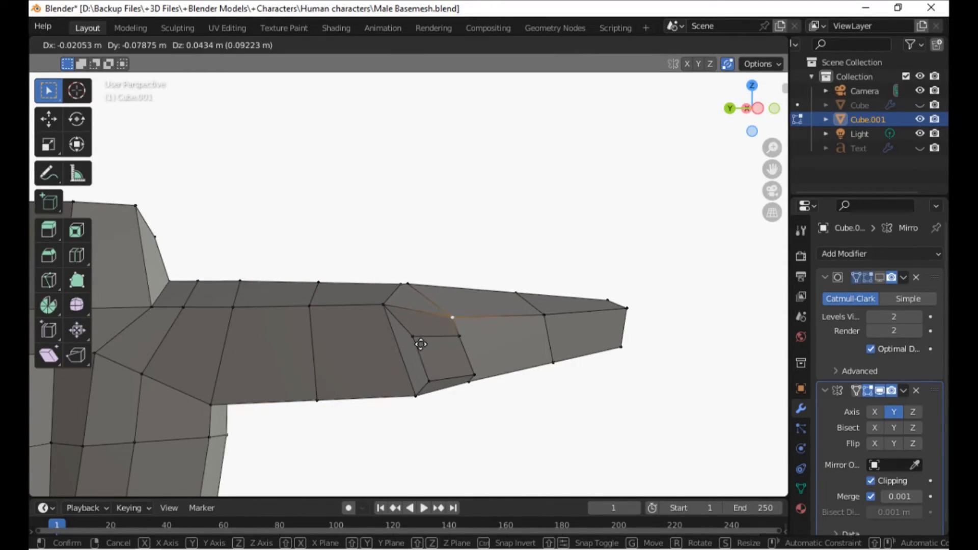
left_click(419, 346)
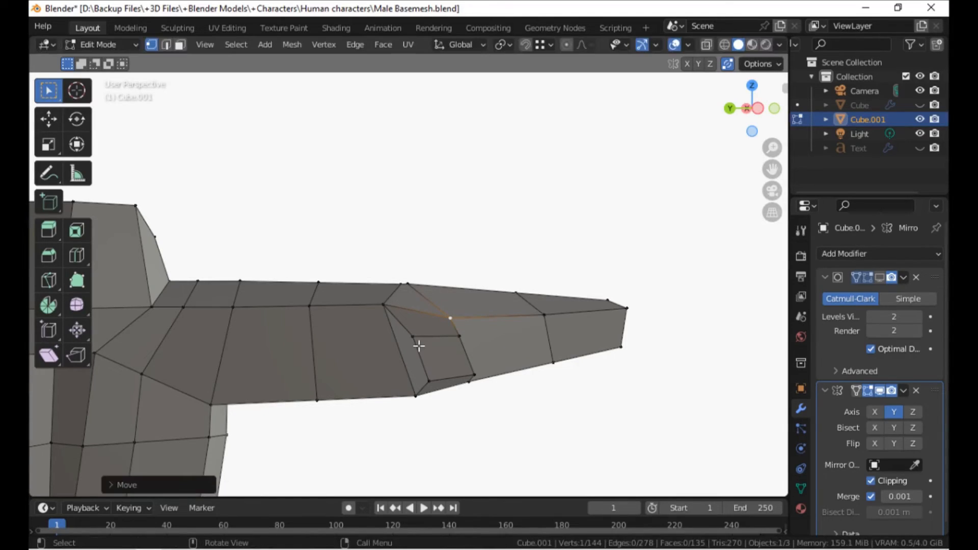
key("g")
left_click(368, 328)
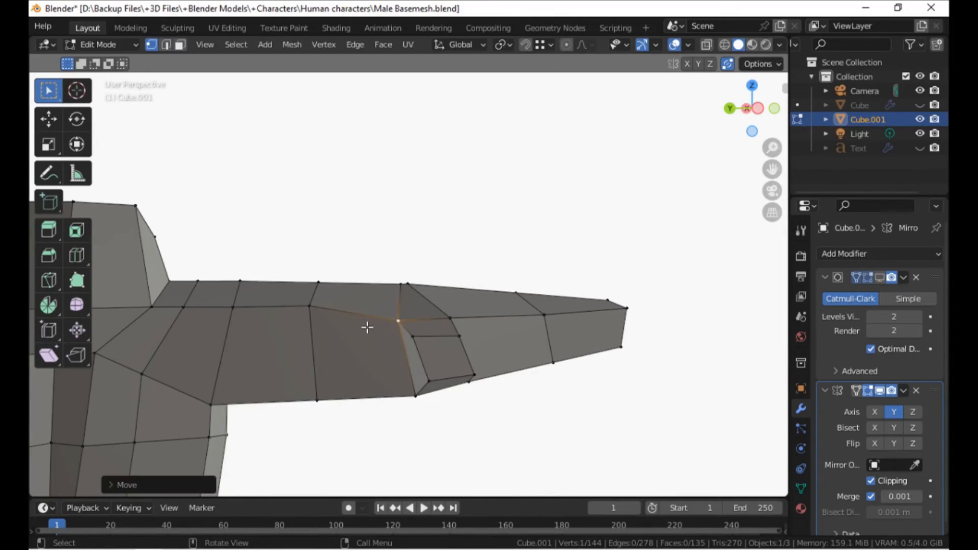
Move the upper edge of the raised elbow face slightly downward.
middle_click_drag(424, 403, 299, 334)
scroll(356, 350, "up", 3)
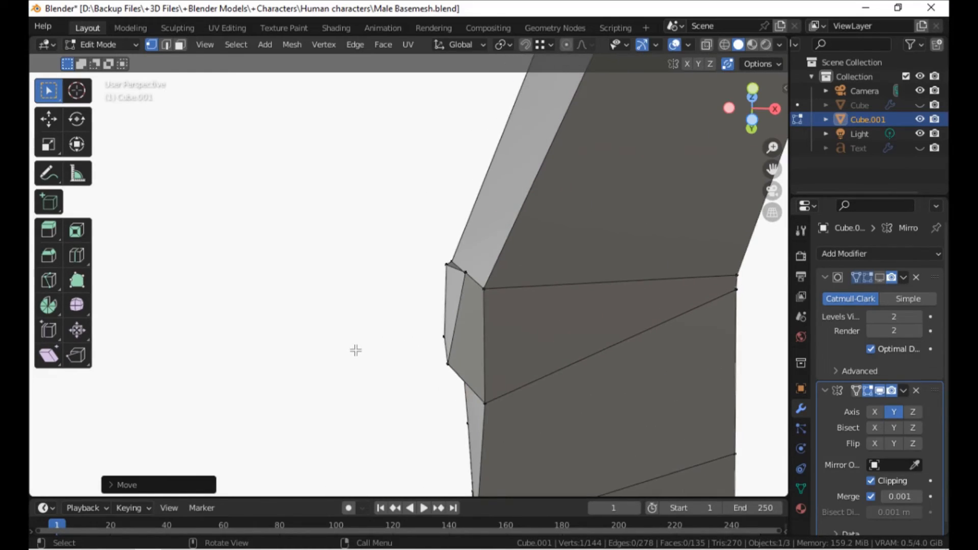
left_click(437, 272)
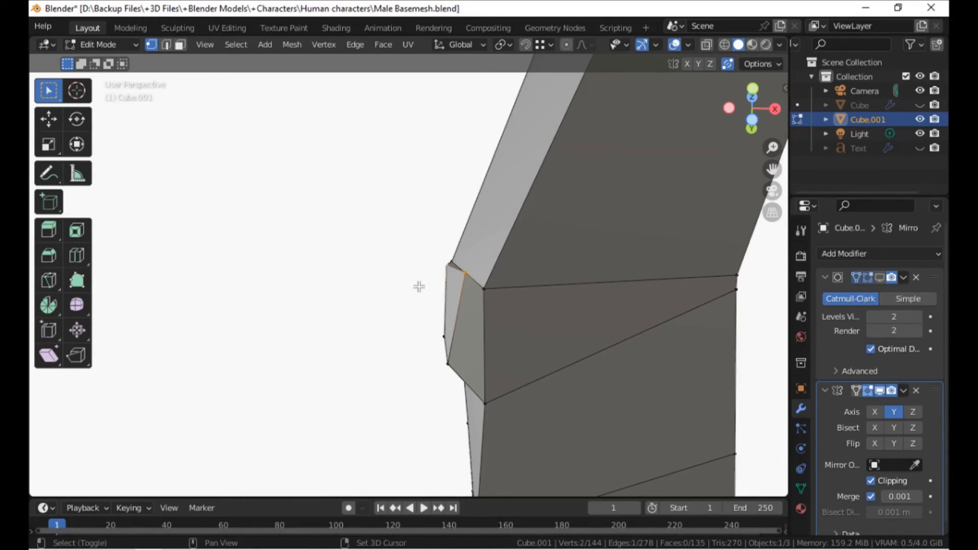
key("g")
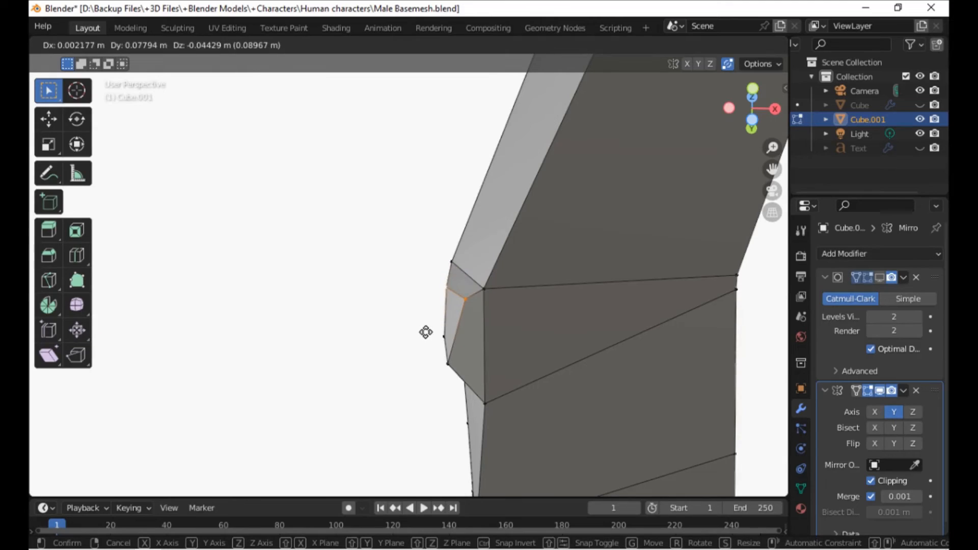
left_click(427, 331)
Reposition individual corner vertices of the raised elbow face to even out its shape.
middle_click_drag(426, 331, 456, 363)
left_click(358, 335)
key("g")
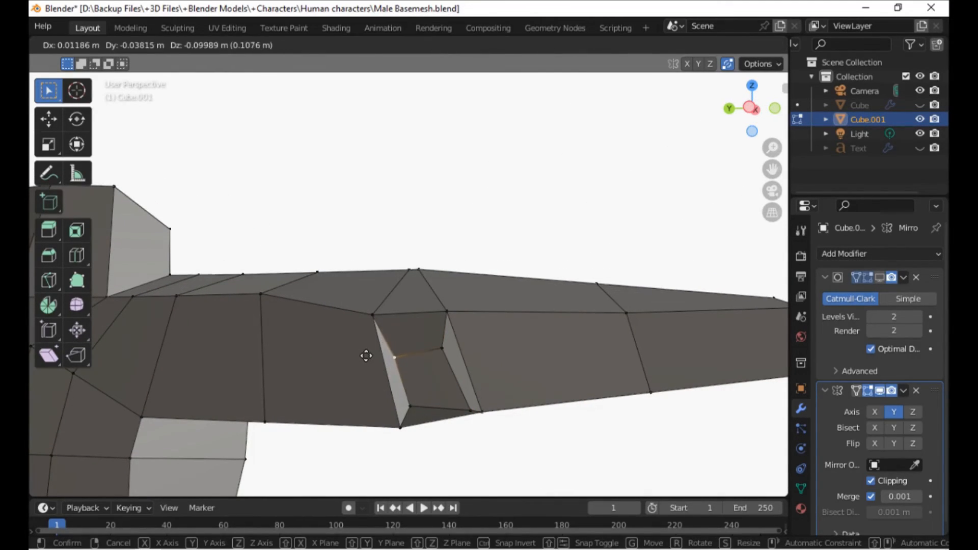
left_click(368, 354)
key("g")
left_click(438, 408)
Pull two vertices along the back of the shoulder backward to fill out its shape.
middle_click_drag(438, 408, 385, 360)
left_click(383, 321)
key("g")
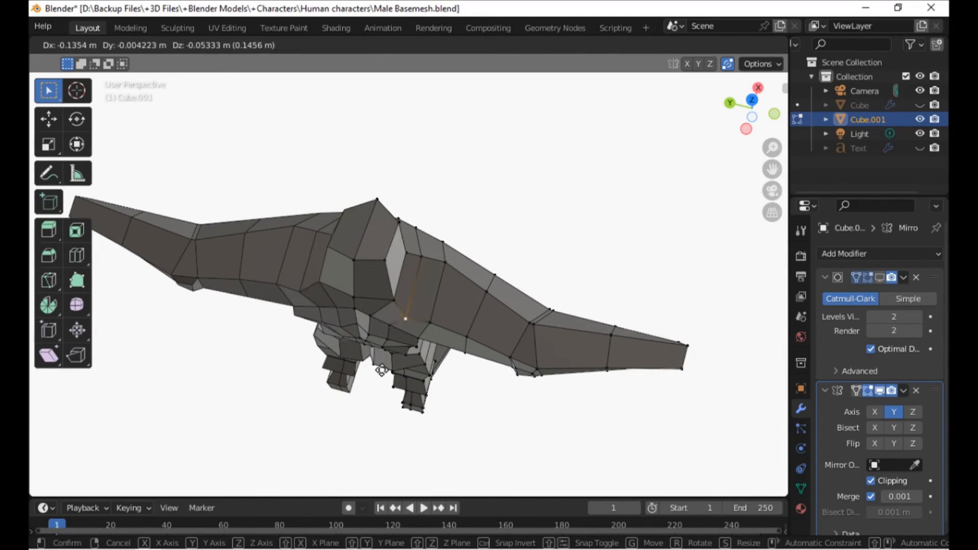
left_click(381, 369)
key("g")
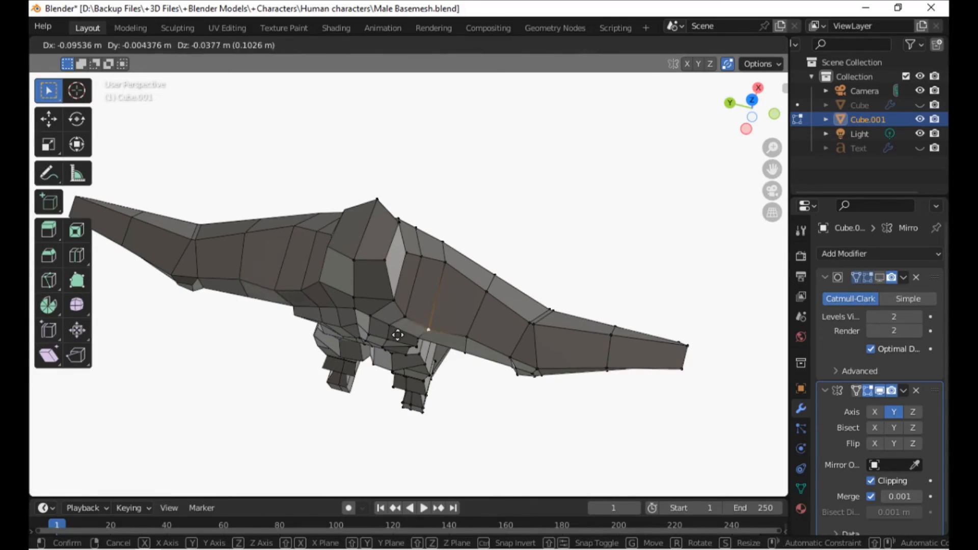
left_click(421, 338)
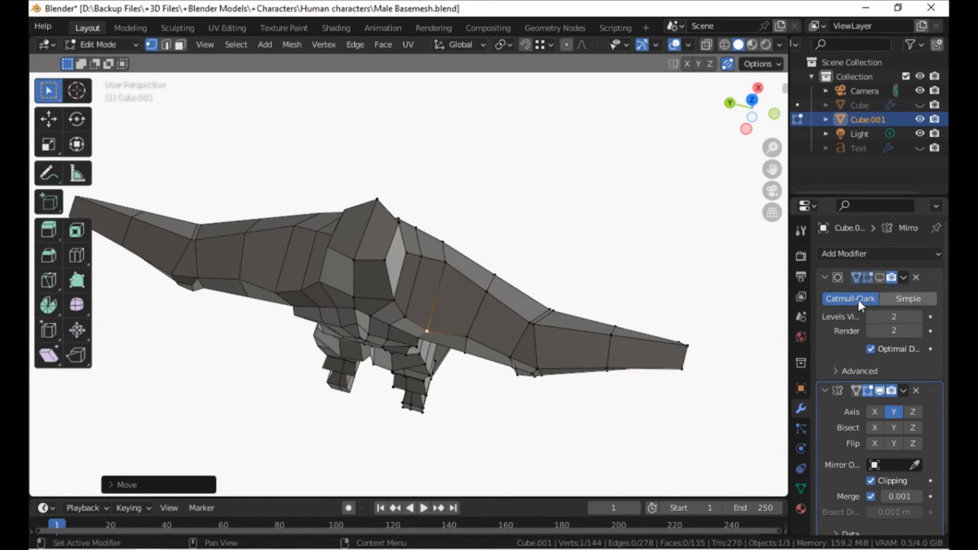
Show the Subdivision Surface modifier in the viewport again and return to Object Mode.
left_click(880, 277)
middle_click_drag(512, 332, 273, 249)
scroll(274, 249, "down", 3)
middle_click_drag(295, 295, 347, 316)
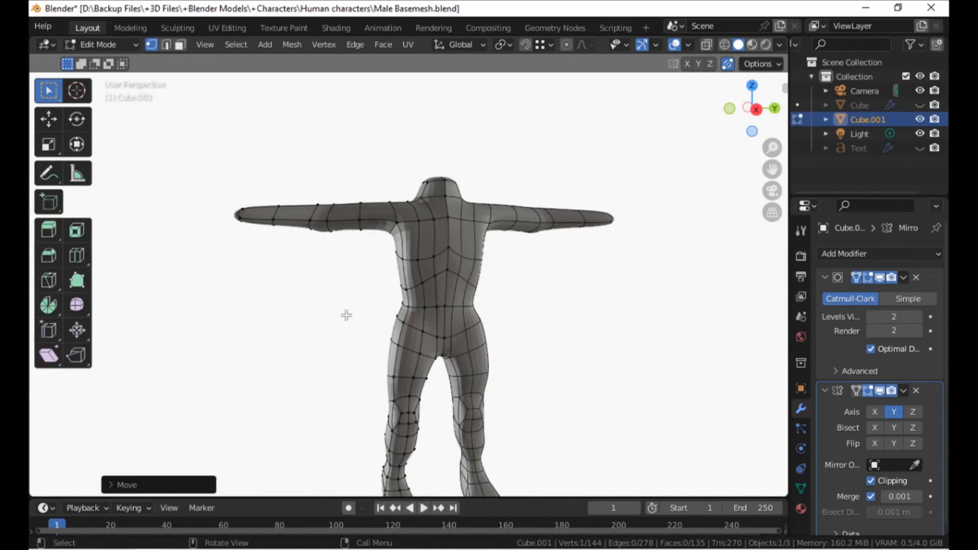
key("Tab")
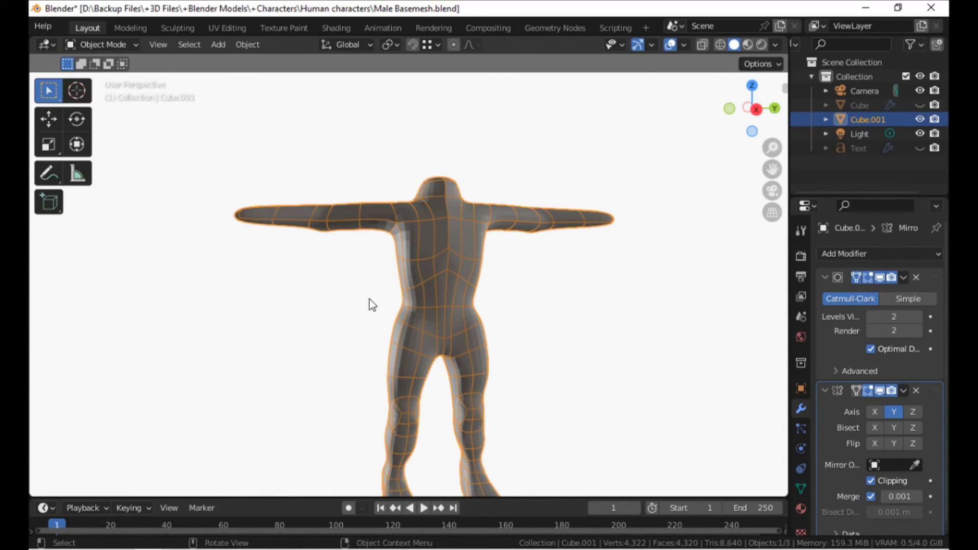
Move the whole body sideways along the global Y axis, away from its original location.
key("g")
key("y")
left_click(677, 310)
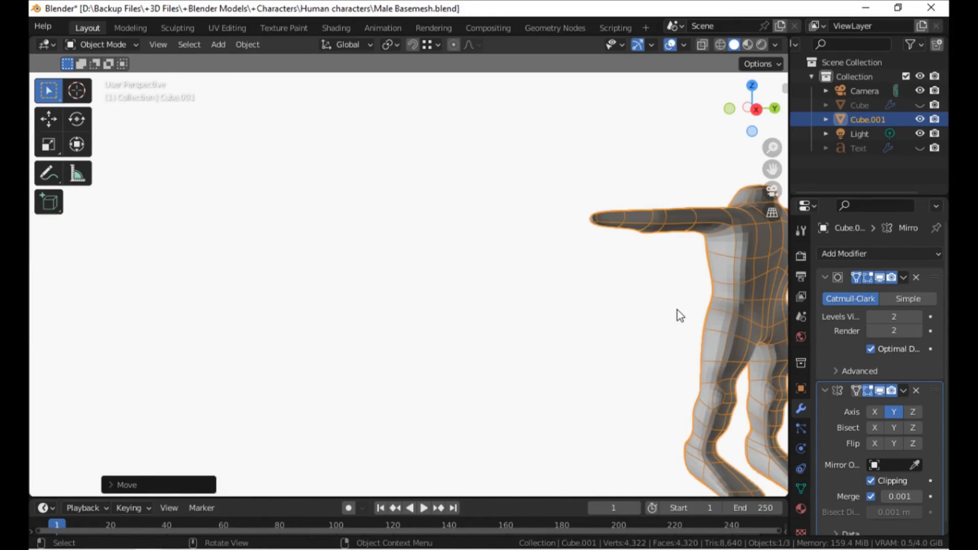
key("alt+g")
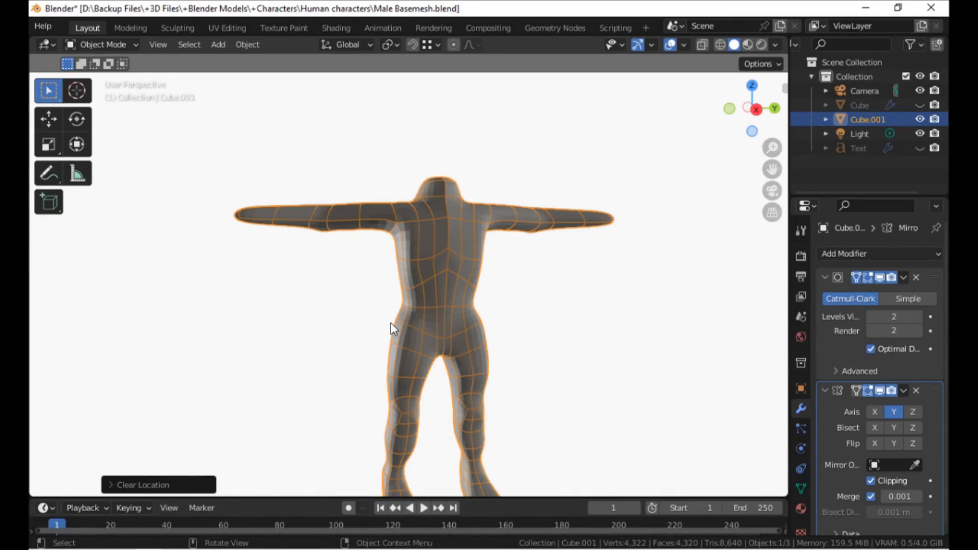
key("ctrl+z")
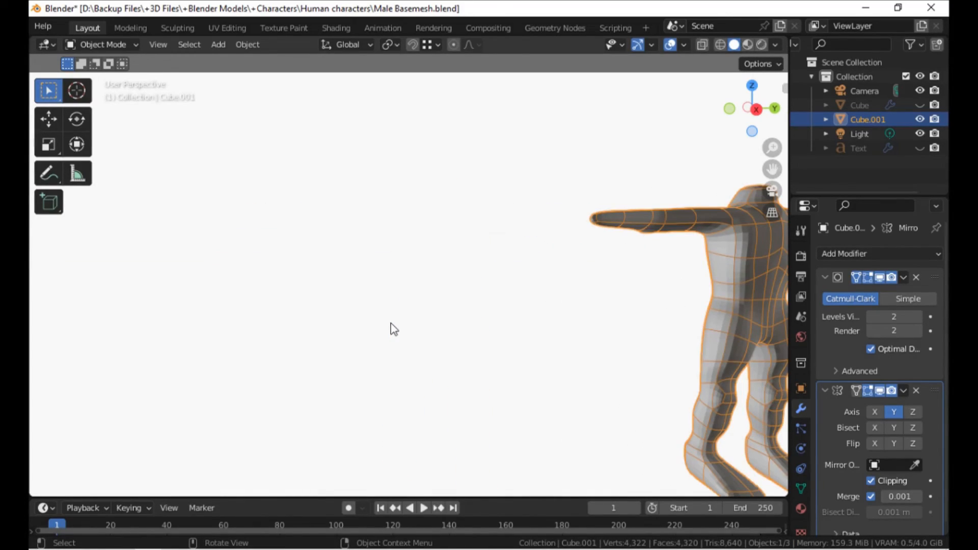
Unhide the reference base mesh and its text, leaving only the new body selected.
key("alt+h")
scroll(499, 317, "down", 3)
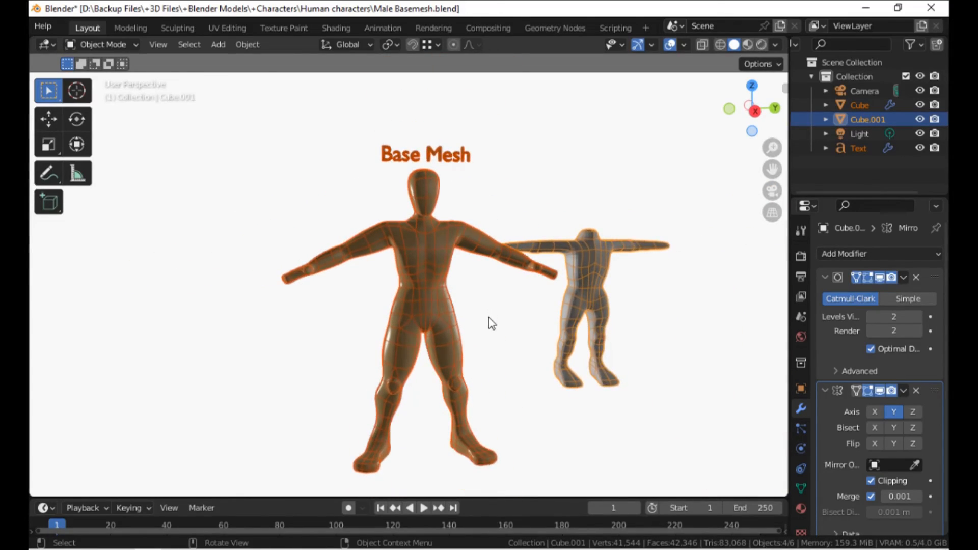
scroll(490, 323, "down", 2)
left_click(504, 286)
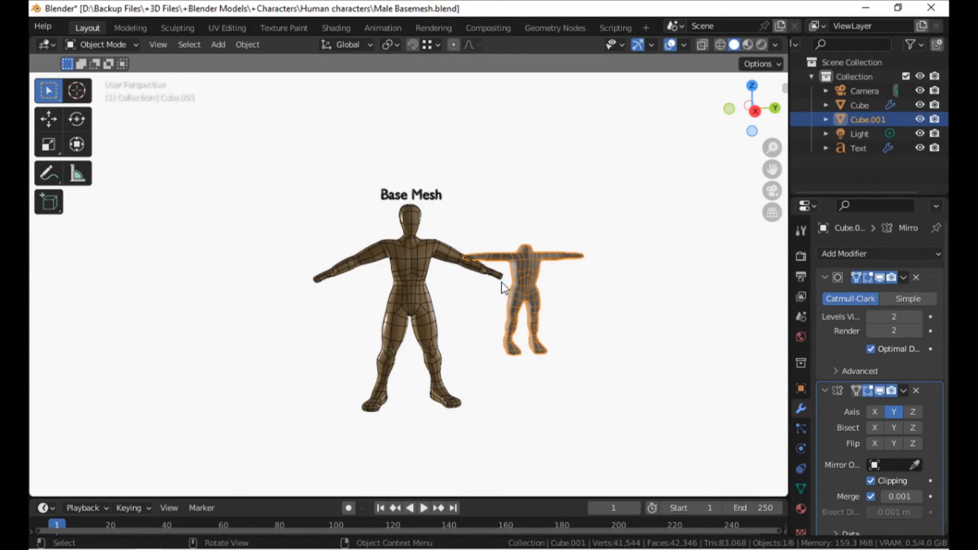
Move the new body forward along the global X axis beside the reference base mesh.
key("g")
key("x")
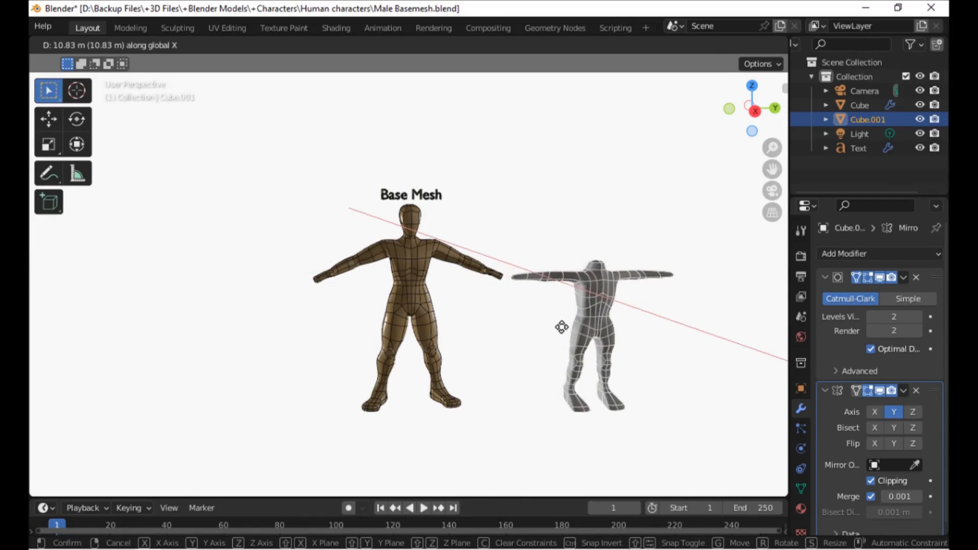
left_click(546, 320)
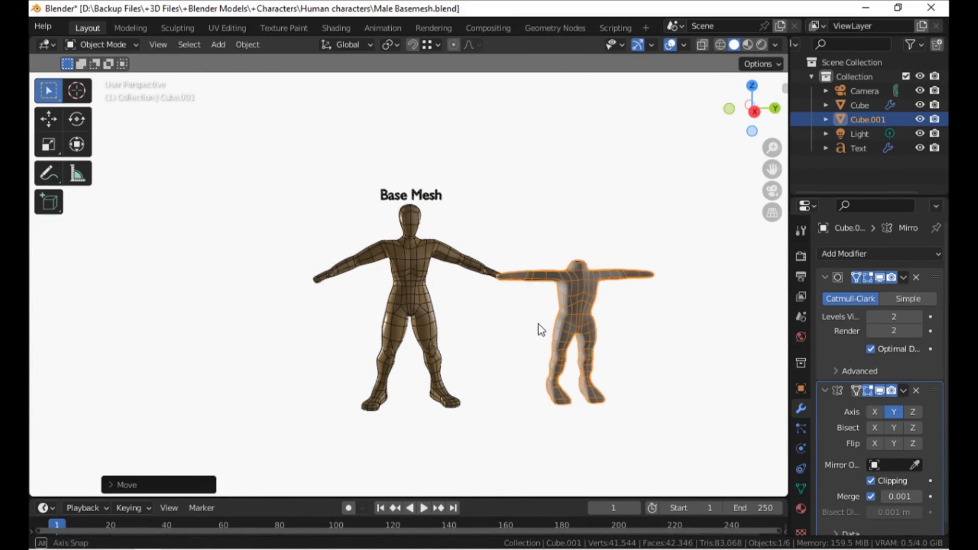
middle_click_drag(380, 279, 399, 292)
left_click(561, 317)
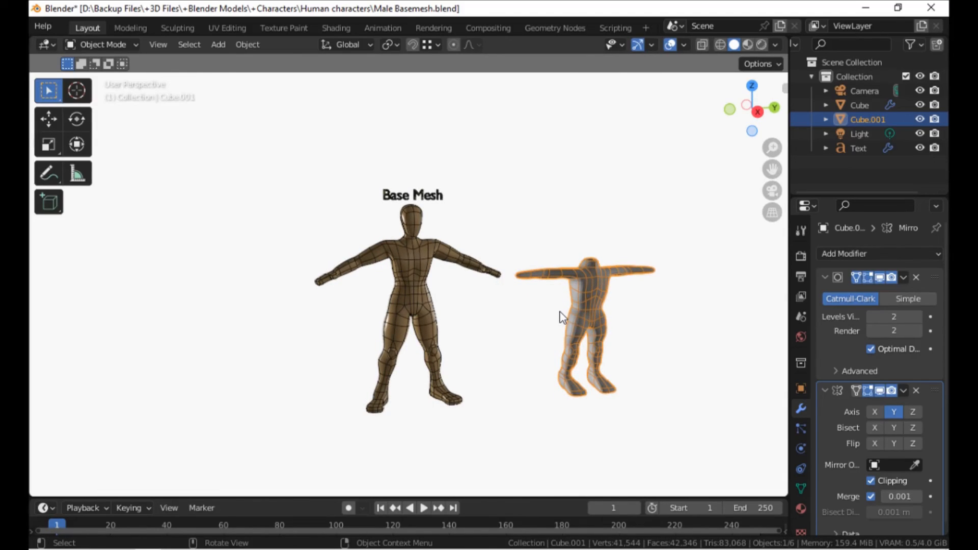
middle_click_drag(539, 323, 455, 339)
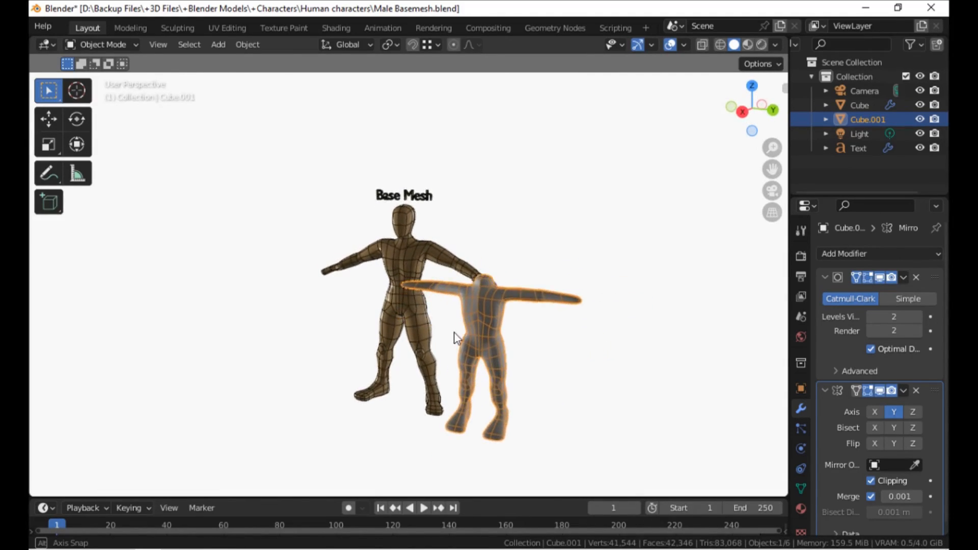
Shift the new body back along the X axis and lower it along Z beside the reference figure.
key("g")
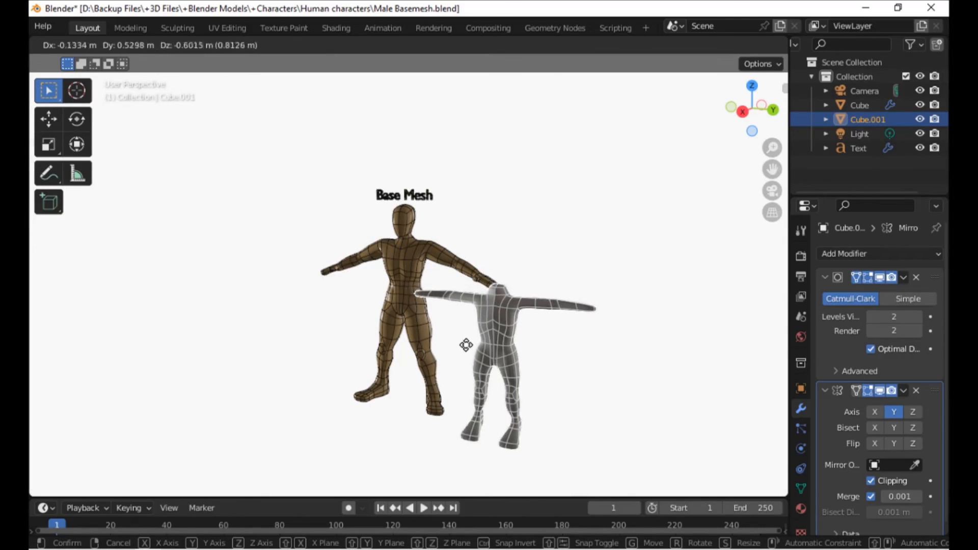
key("x")
left_click(500, 324)
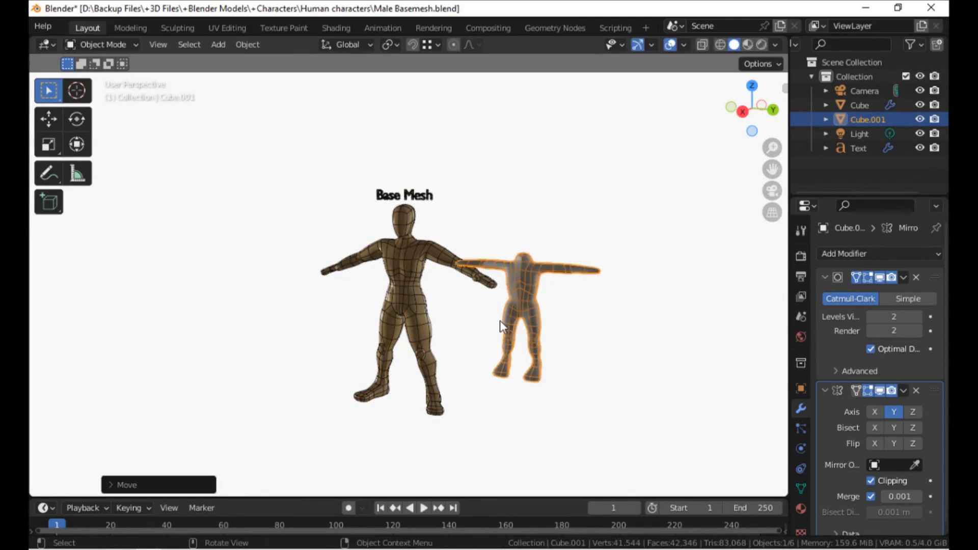
key("g")
key("z")
left_click(490, 374)
mouse_move(489, 373)
middle_mouse_down()
mouse_move(482, 357)
mouse_move(464, 361)
mouse_move(476, 362)
middle_mouse_up()
scroll(483, 358, "up", 3)
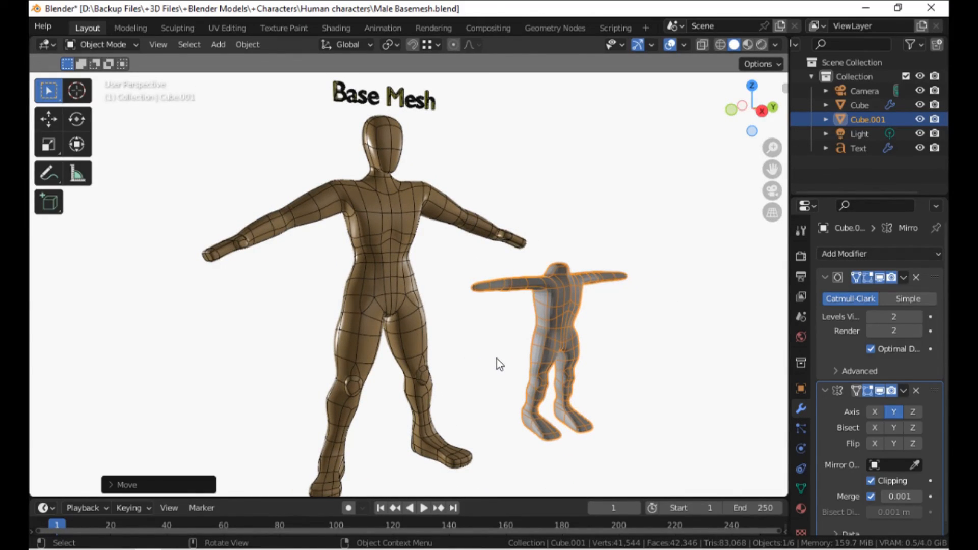
scroll(513, 314, "down", 4)
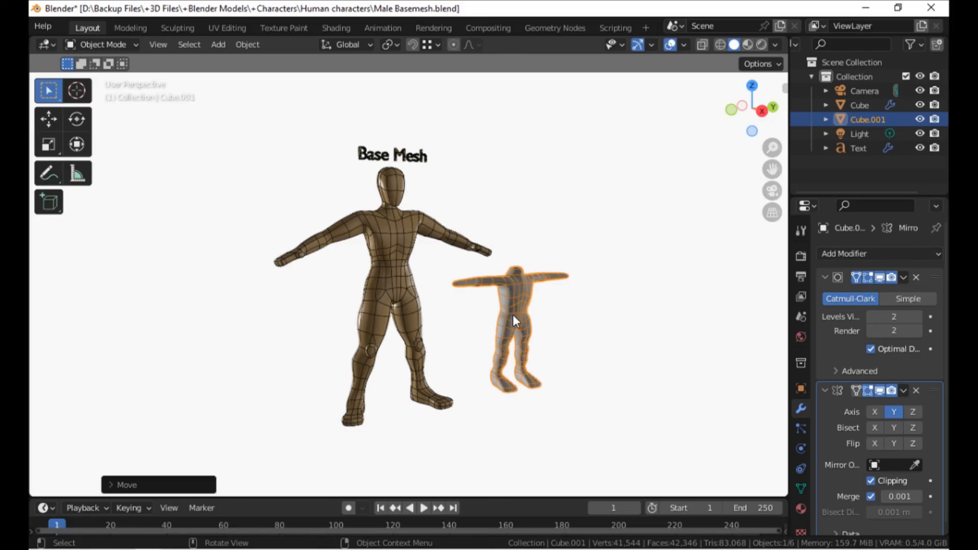